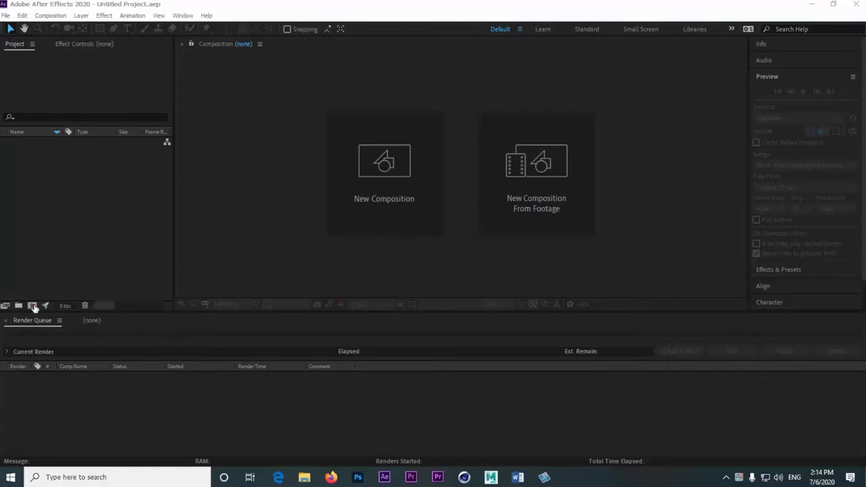
Start a new composition with a black background (000000) and name it "3D Animation logo".
click(50, 15)
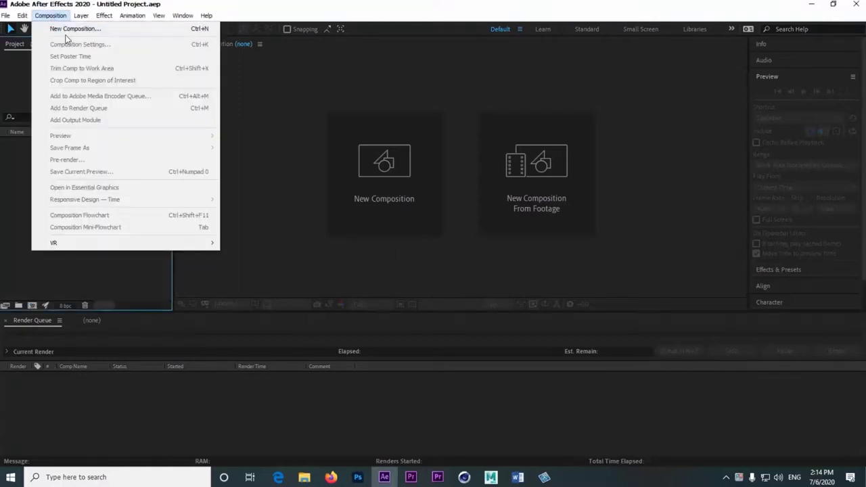
click(72, 35)
click(350, 302)
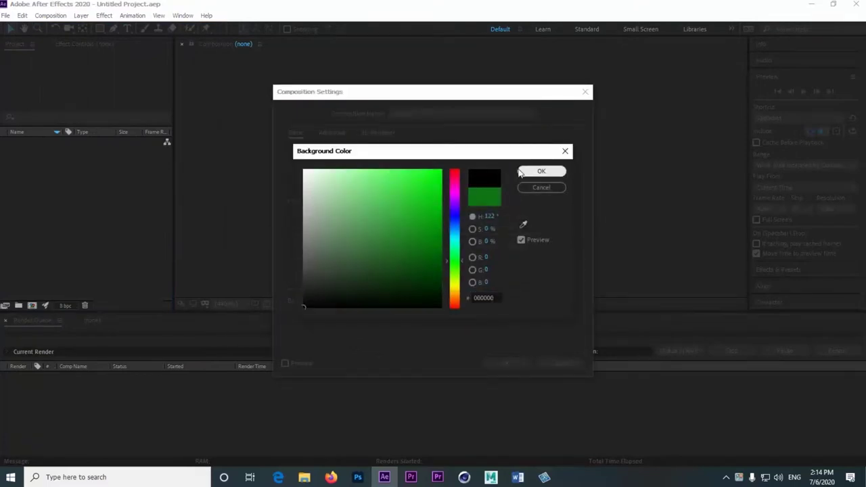
click(523, 172)
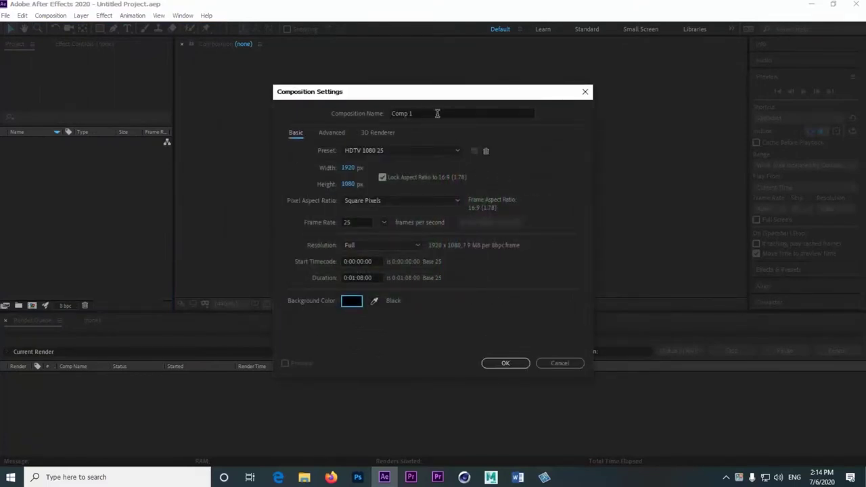
drag(437, 113, 377, 113)
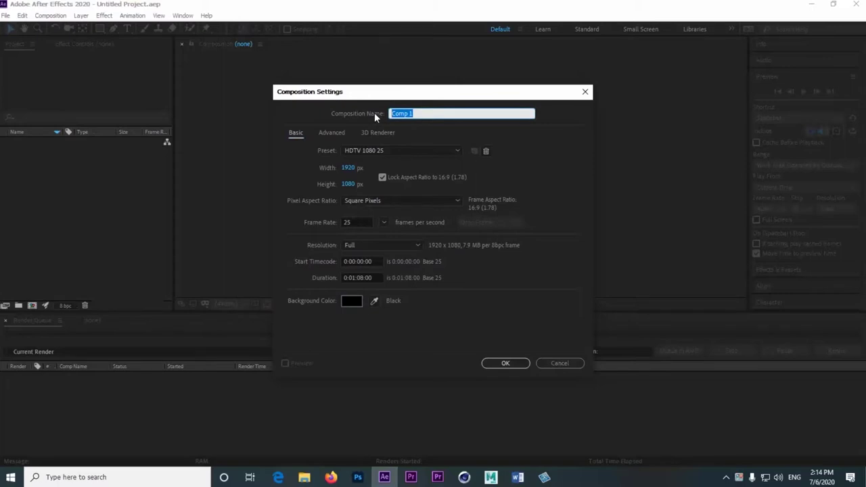
key(BackSpace)
text(3D Animation lo)
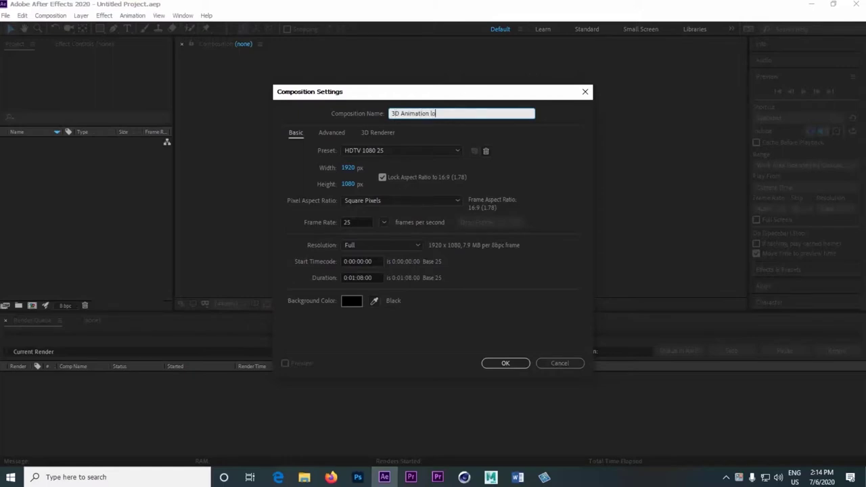
text(go)
Set the composition's duration to 0:00:10:00 and create the composition.
click(354, 277)
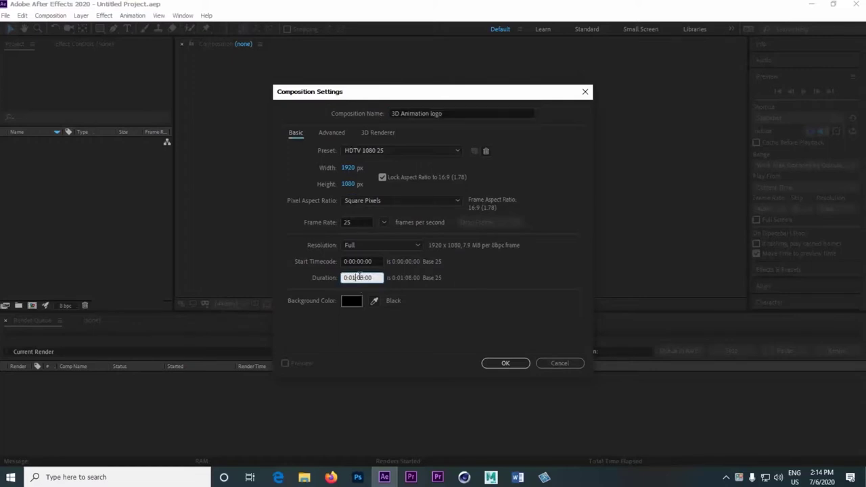
click(358, 277)
key(BackSpace)
text(0)
key(BackSpace)
text(0)
key(BackSpace)
key(BackSpace)
text(10)
drag(366, 277, 358, 279)
text(10)
drag(372, 278, 366, 283)
click(380, 277)
double_click(381, 279)
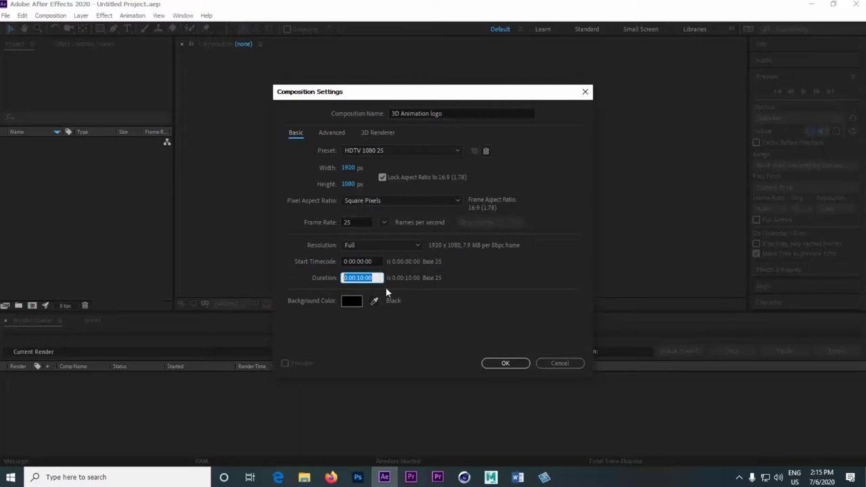
click(505, 364)
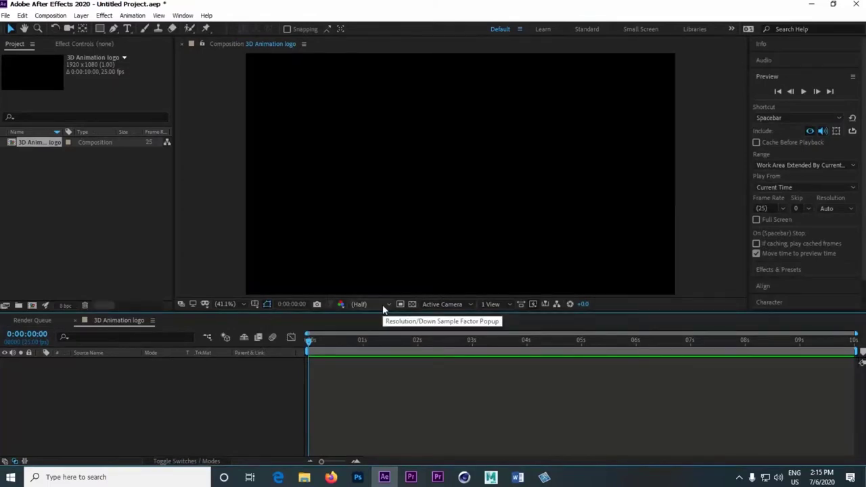
Add a text layer in the upper part of the frame reading "bm;rpf enf;ynm" in the W56Art House font.
click(127, 29)
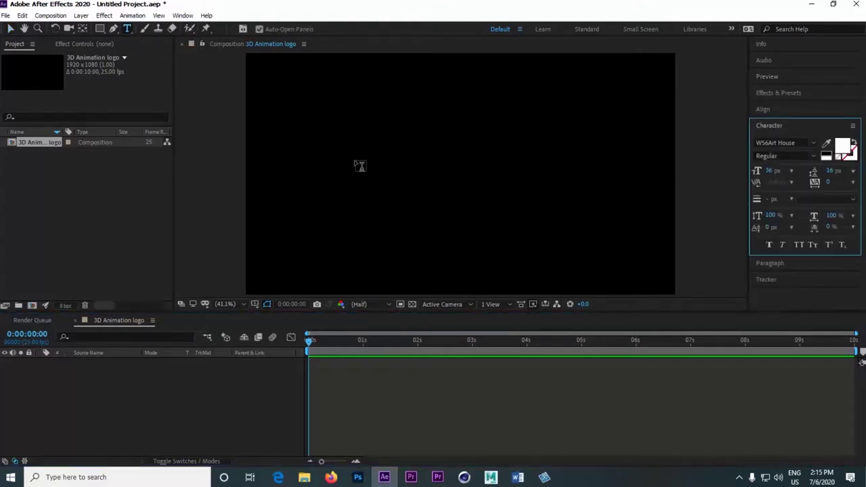
click(357, 166)
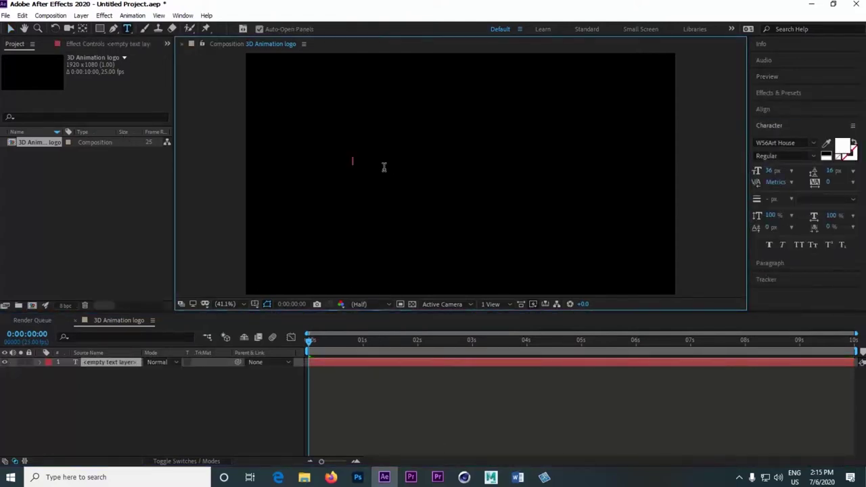
text(bm;rp)
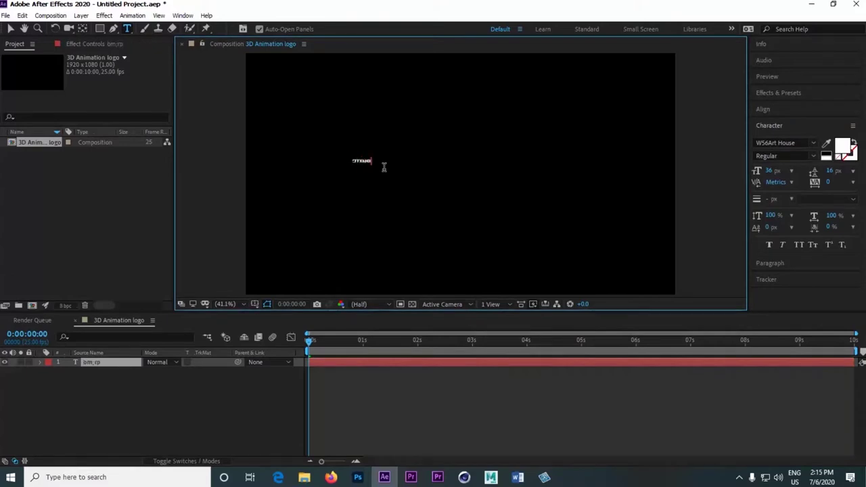
text(f enf;n)
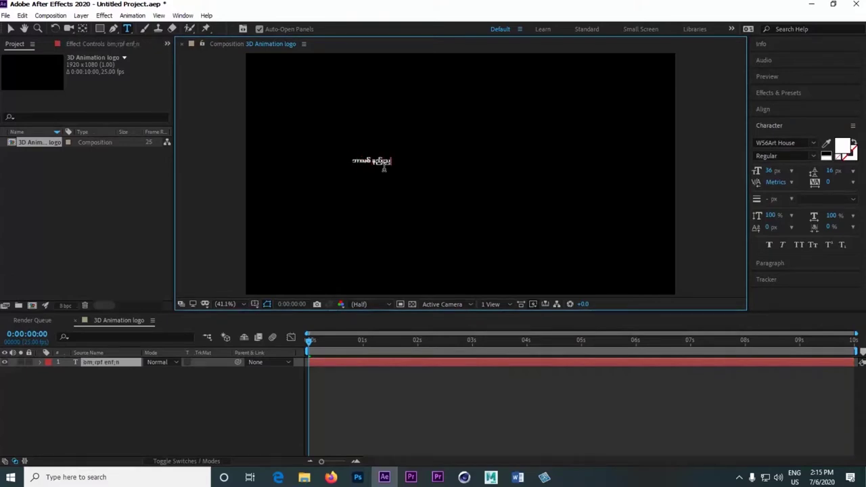
key(BackSpace)
text(ynm)
Scale up the text layer until it spans about half of the frame's width.
click(813, 143)
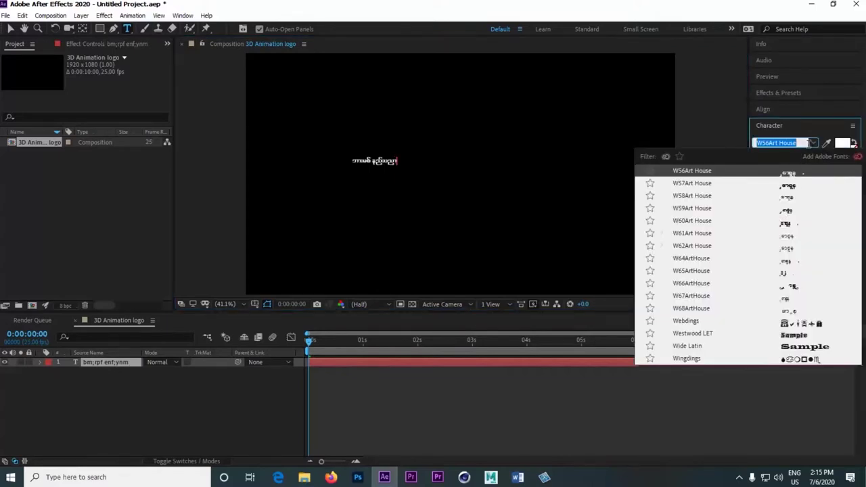
key(v)
drag(398, 158, 557, 118)
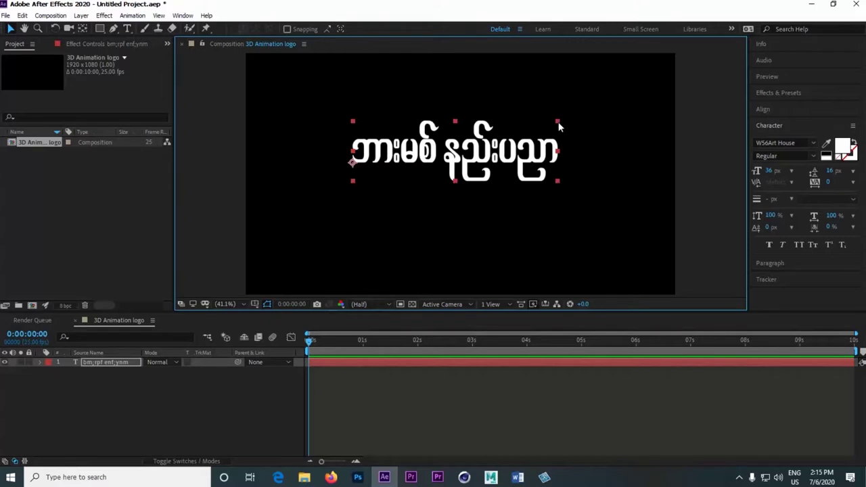
drag(561, 118, 589, 115)
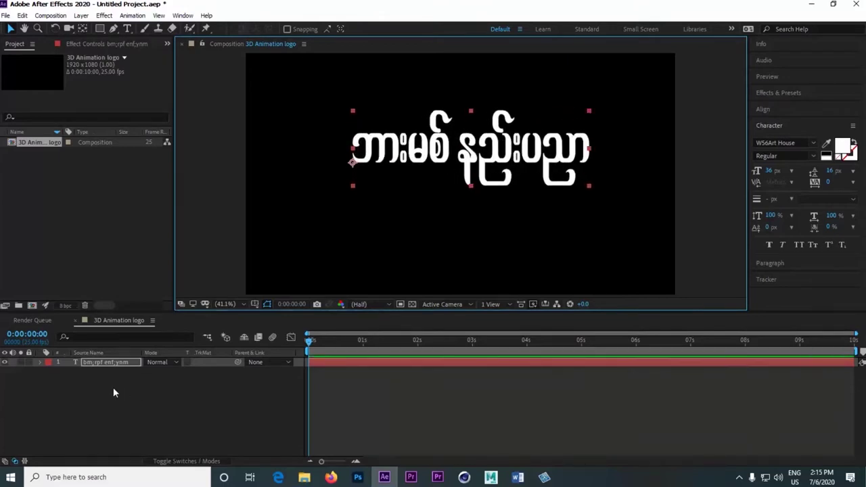
Create a black 1920 x 1080 px solid layer named "Element 3D Effect" above the text layer.
click(109, 364)
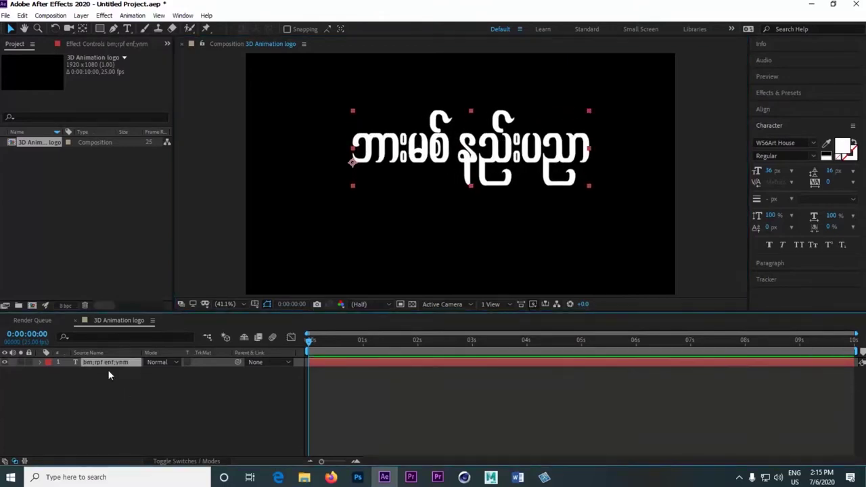
right_click(91, 406)
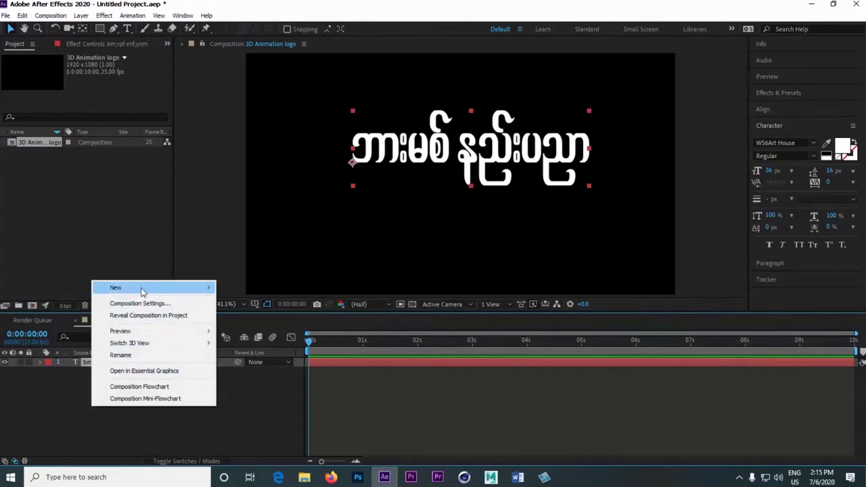
mouse_move(143, 291)
click(252, 316)
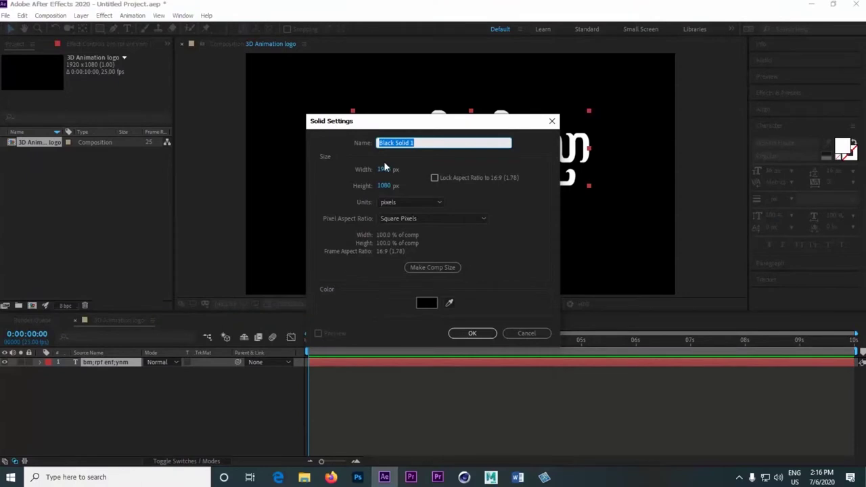
text(Element 3D Effect)
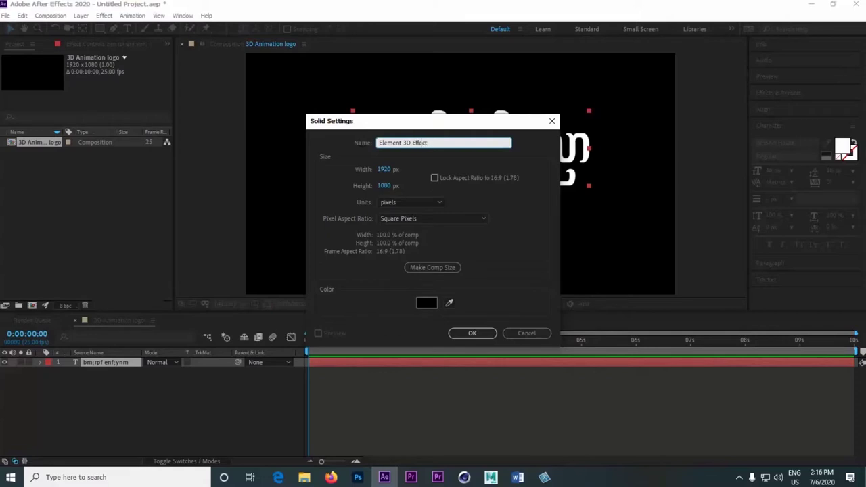
click(470, 333)
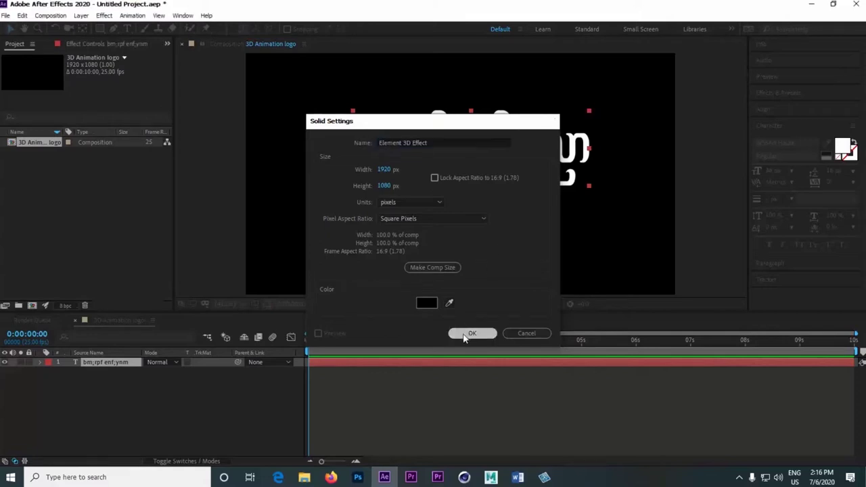
Apply the Video Copilot Element effect to the new solid layer.
click(106, 15)
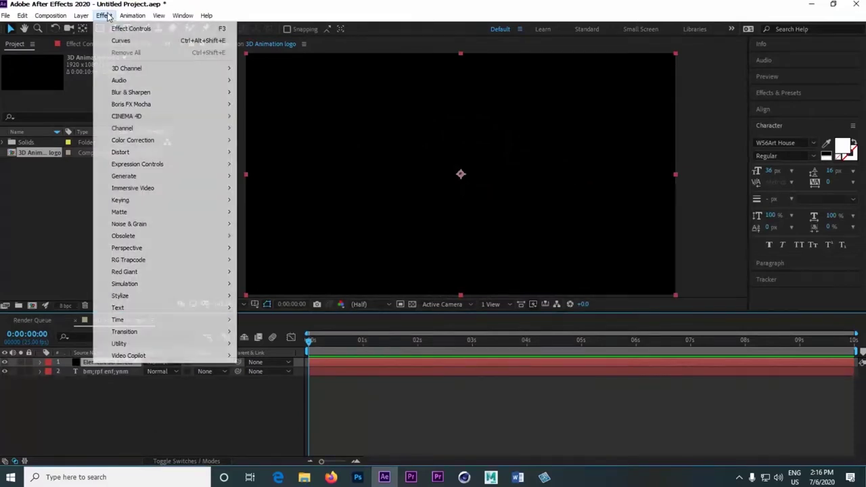
mouse_move(154, 357)
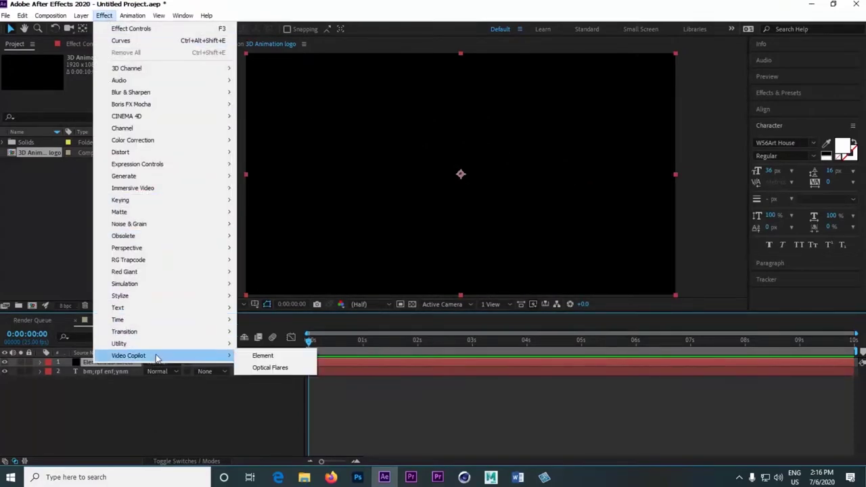
click(263, 355)
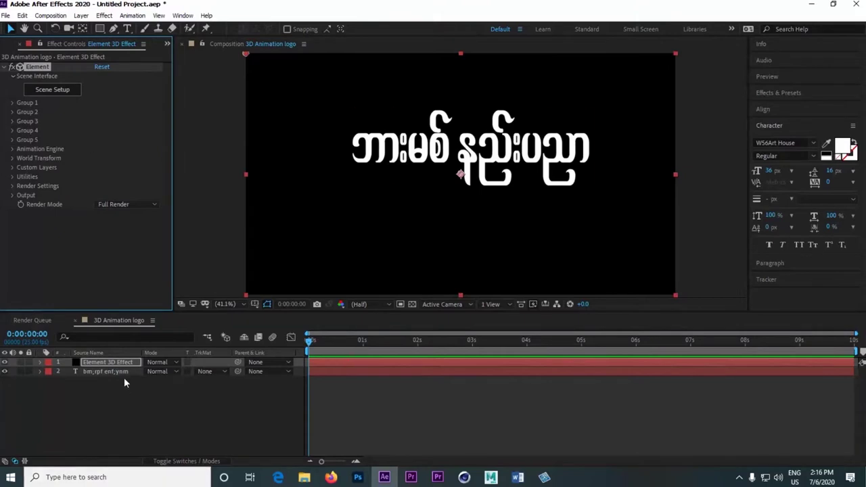
Assign the text layer to Path Layer 1 in Element's Custom Text and Masks settings.
click(14, 169)
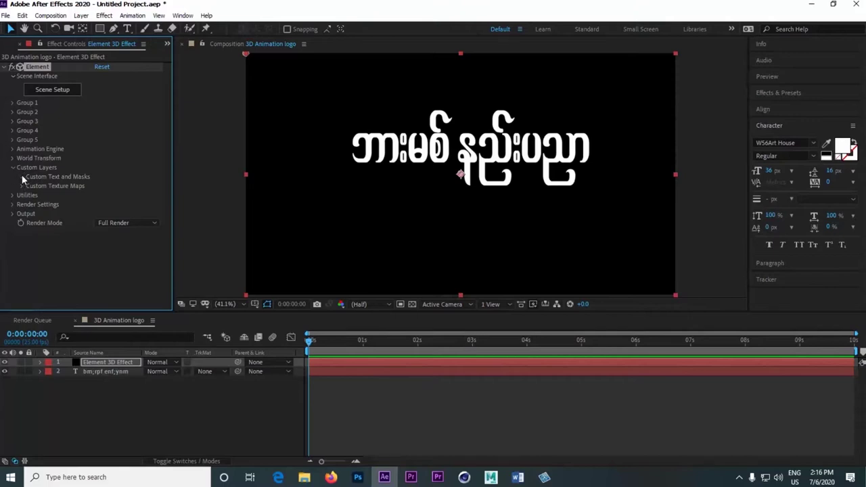
click(22, 176)
click(108, 176)
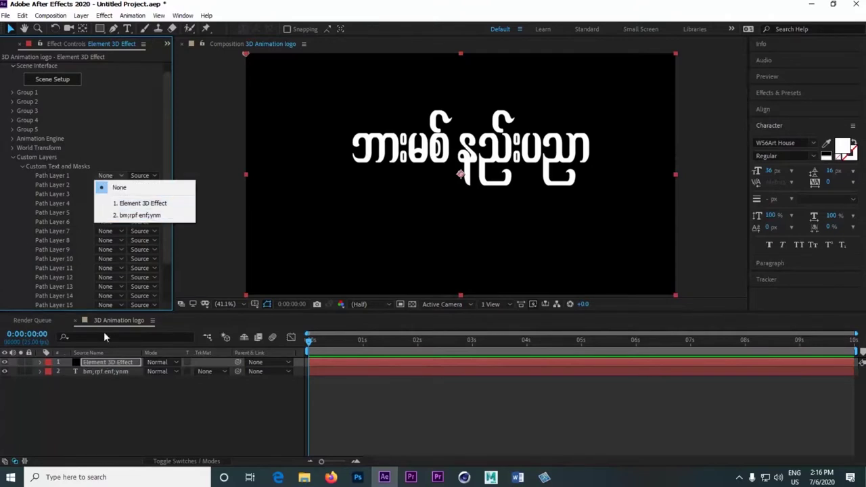
click(138, 215)
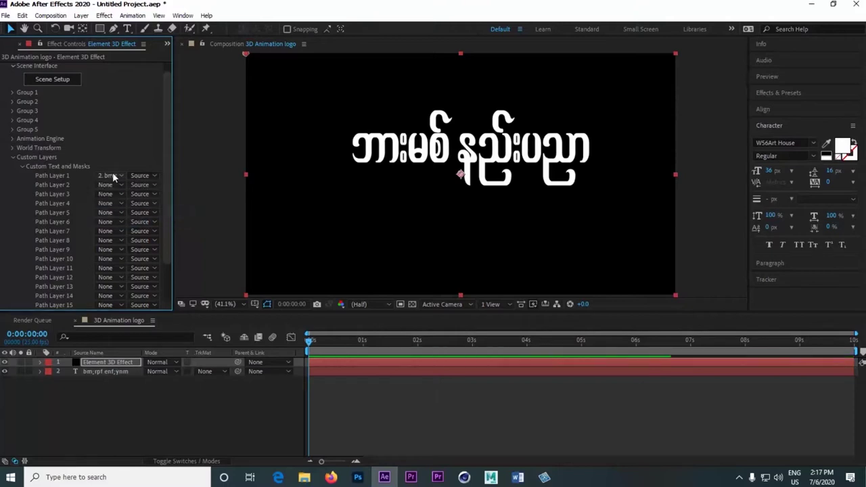
Open Element's Scene Setup and extrude the custom text path into a 3D model.
click(67, 84)
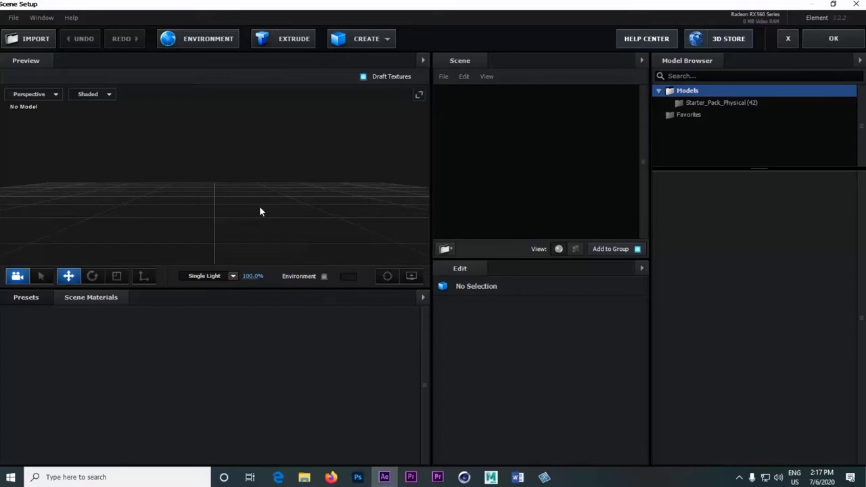
click(290, 42)
drag(293, 140, 277, 192)
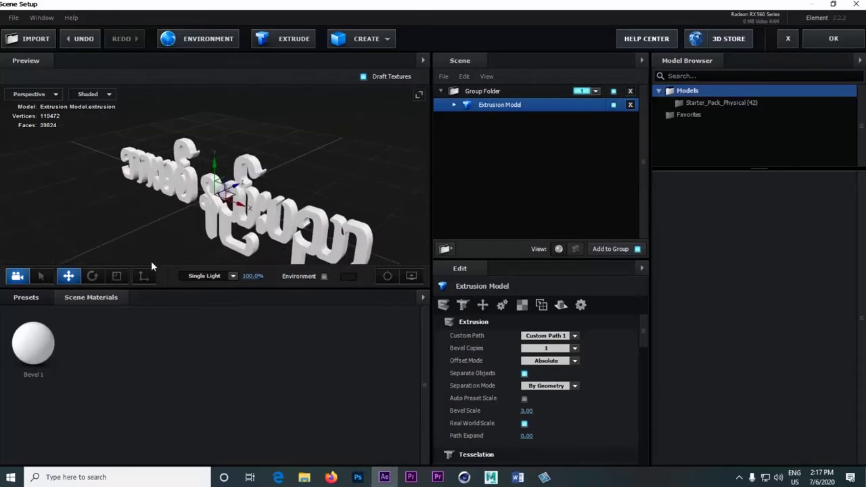
Apply the Century preset from the Physical bevels to the extrusion model and expand the model's bevel list.
click(24, 298)
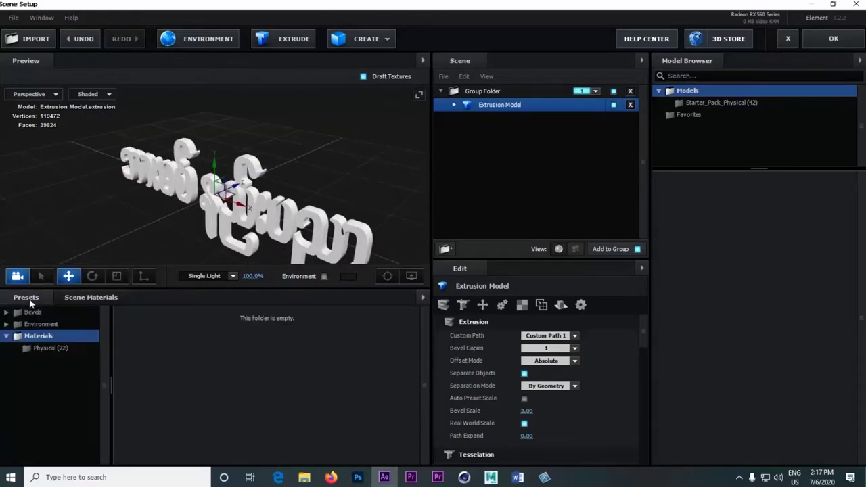
click(32, 313)
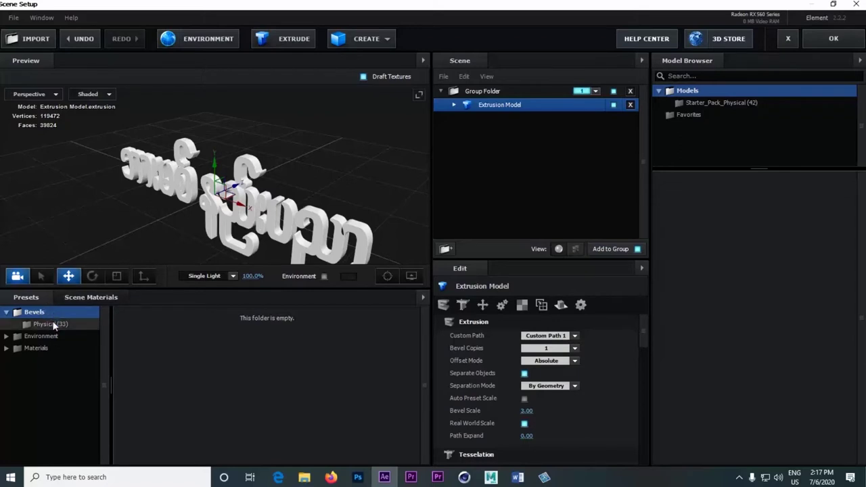
click(55, 326)
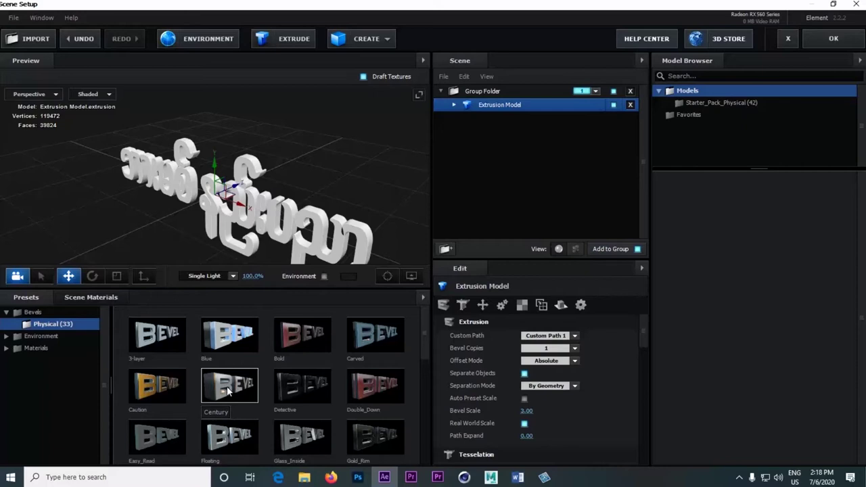
drag(228, 391, 494, 105)
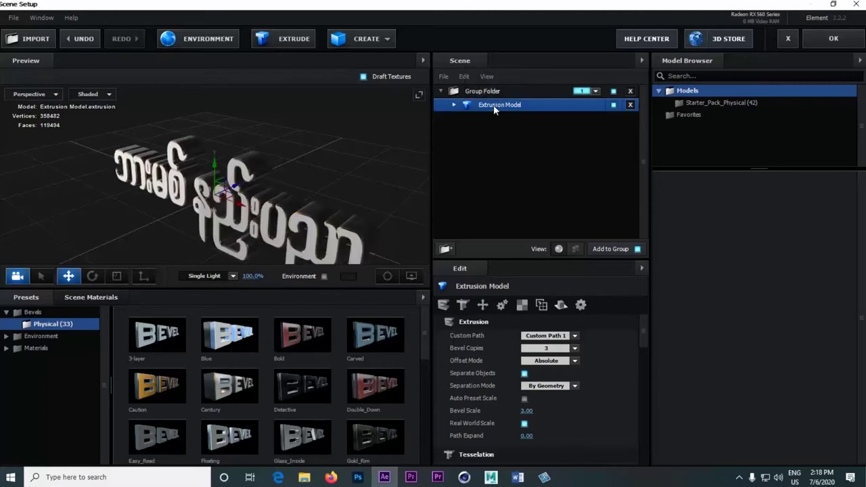
click(455, 105)
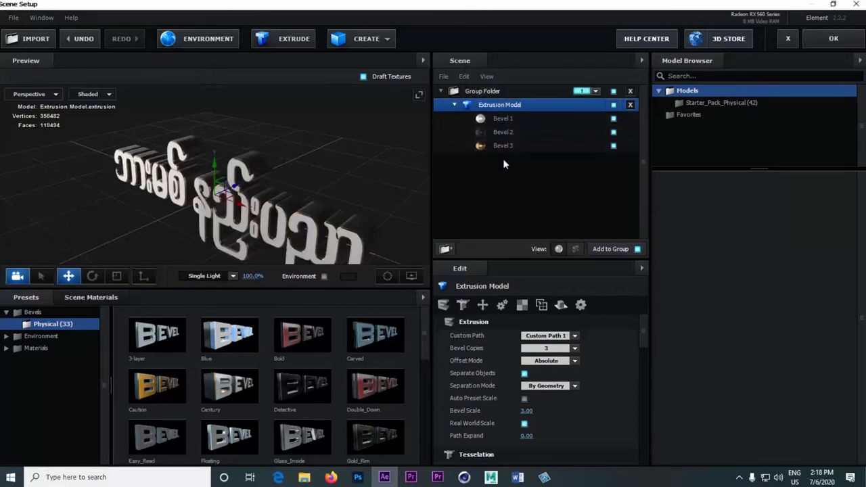
drag(342, 185, 312, 178)
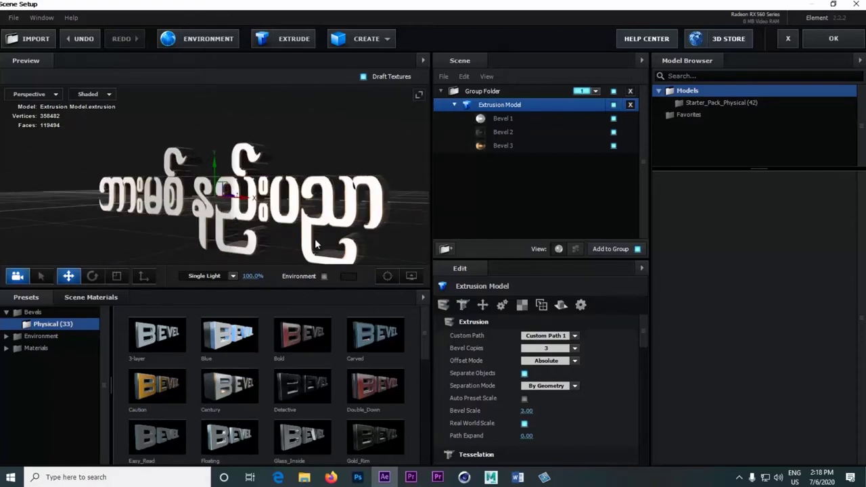
drag(331, 205, 315, 216)
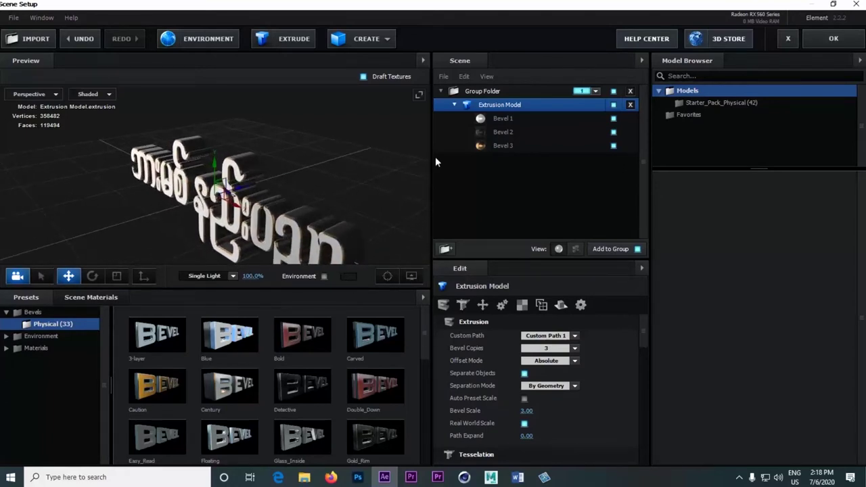
Replace the second bevel of the extrusion model with the white material of Bevel 1.
drag(366, 192, 290, 200)
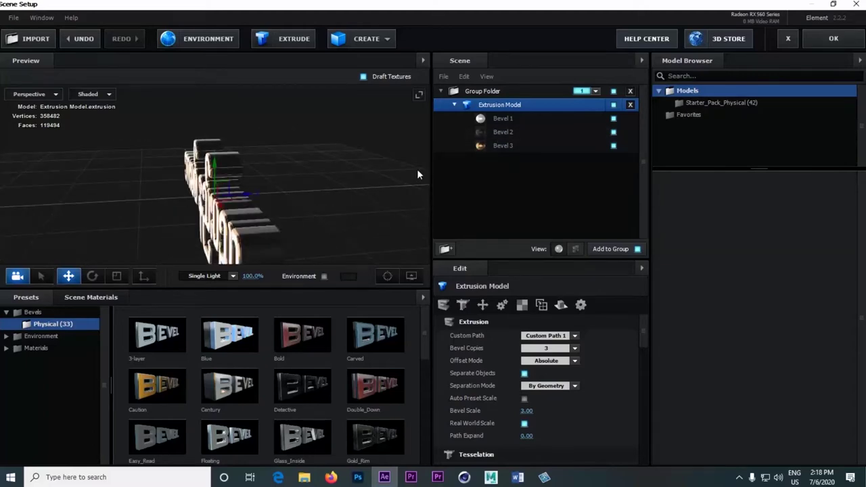
click(509, 120)
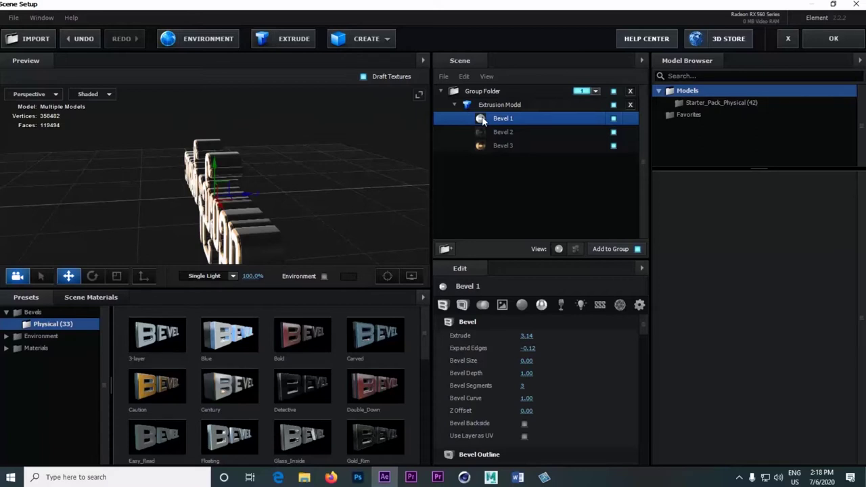
drag(483, 120, 483, 132)
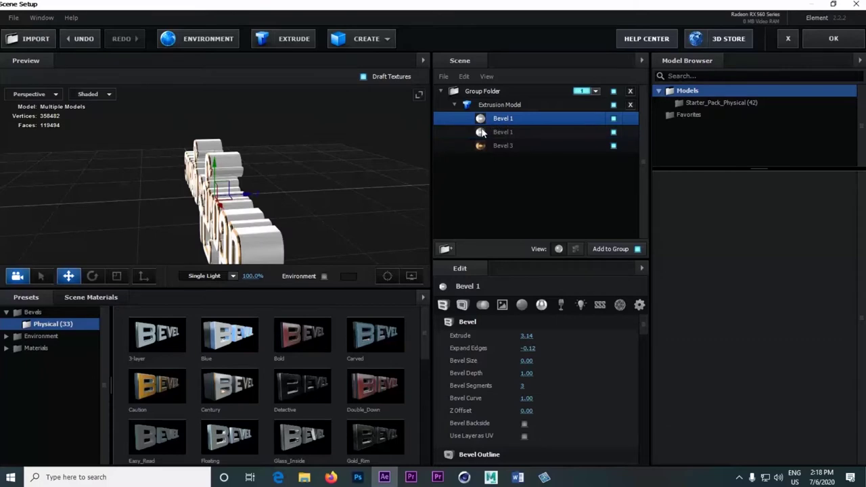
Set the Extrude value of the first bevel to 1.84.
drag(277, 211, 257, 186)
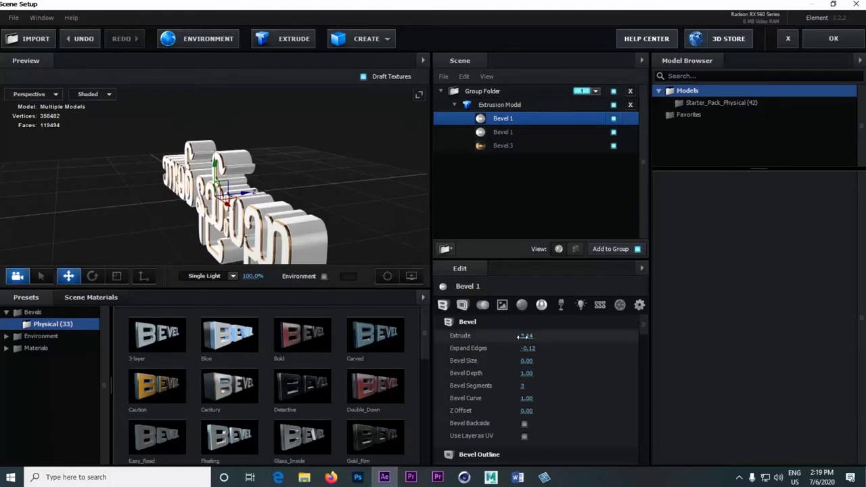
mouse_move(527, 338)
mouse_down()
mouse_move(513, 339)
mouse_move(522, 341)
mouse_move(527, 320)
mouse_up()
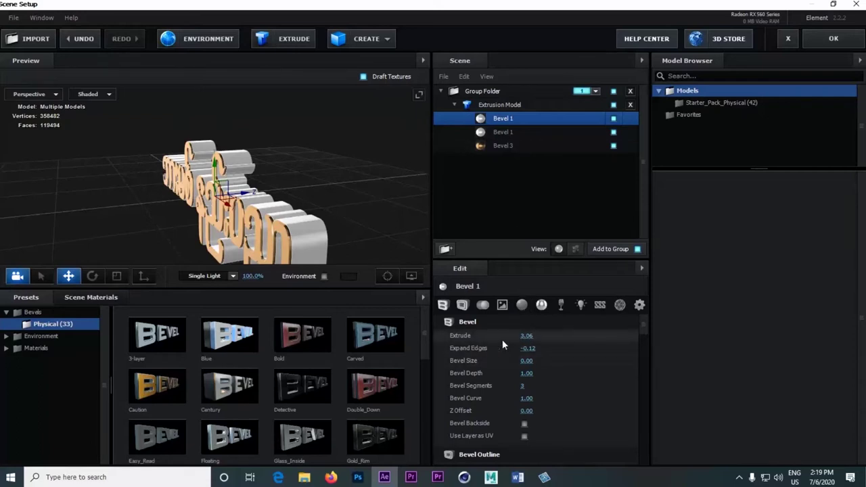
click(532, 336)
text(1.84)
click(558, 338)
Set the Extrude value of the second bevel in the extrusion model to 1.20.
click(518, 133)
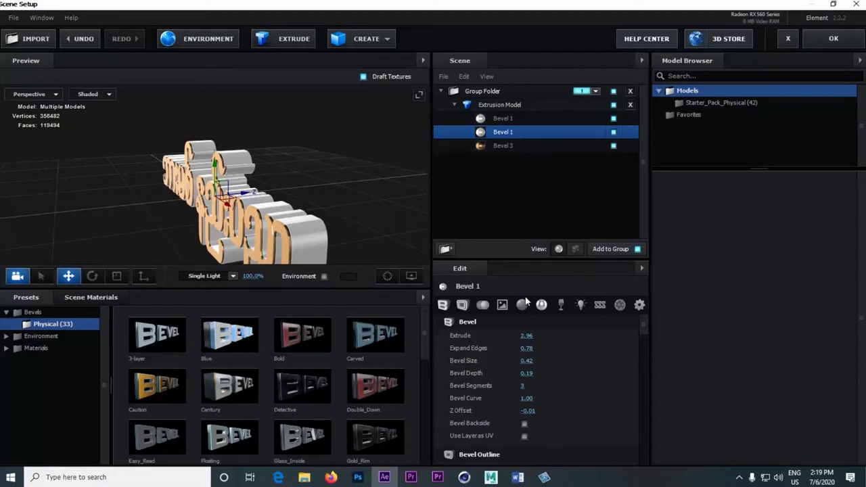
click(526, 336)
text(1.2)
key(Return)
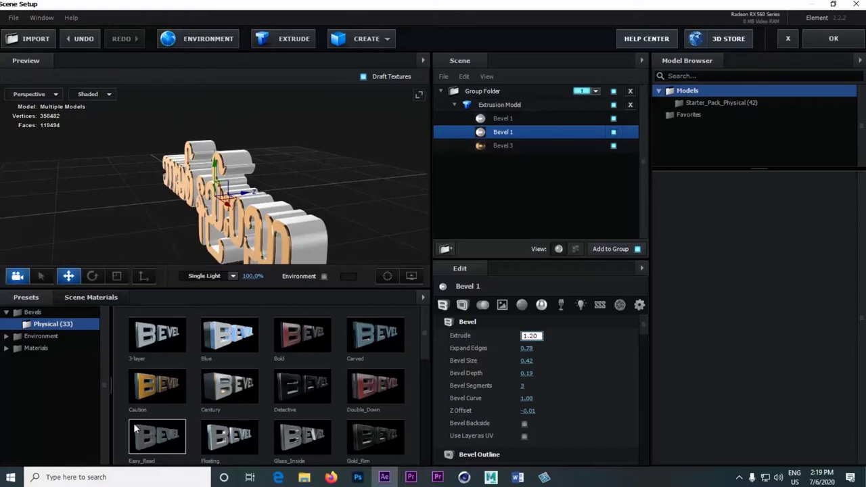
Set the Extrude value of Bevel 3 to 1.56.
click(527, 146)
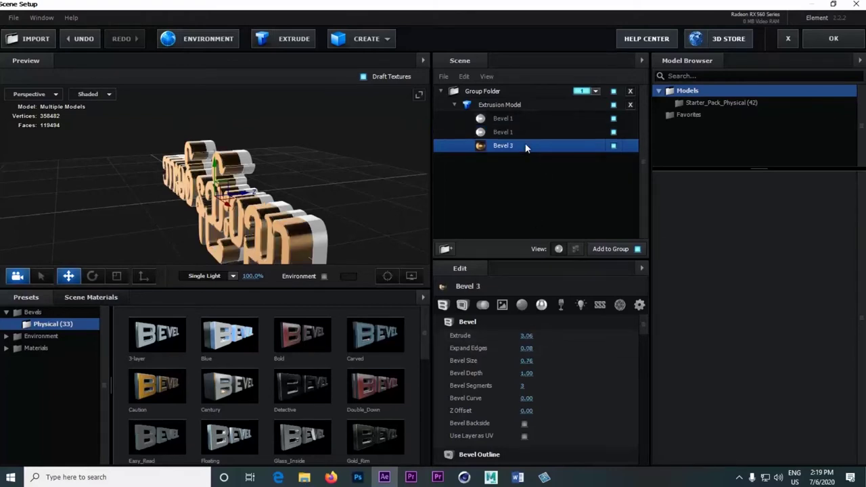
click(527, 336)
text(1.56)
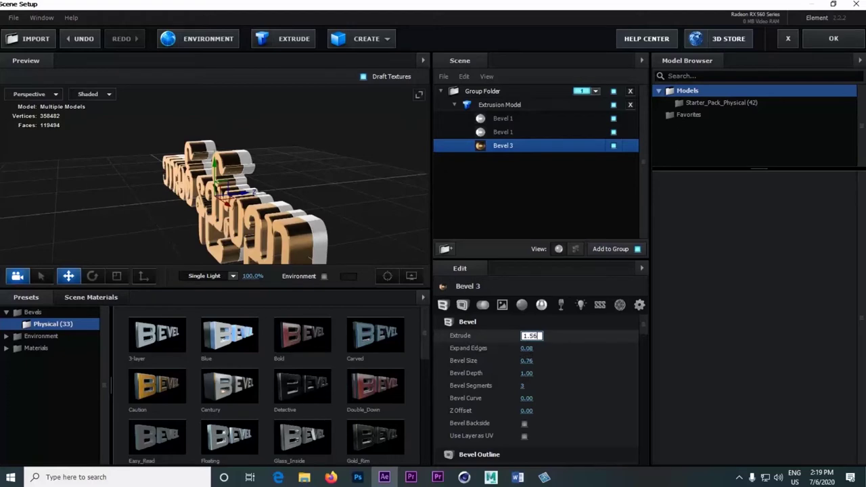
key(Return)
Check the extruded text from several angles, accept the scene setup and hide the original flat text layer in the composition.
mouse_move(338, 221)
mouse_down()
mouse_move(324, 223)
mouse_move(350, 228)
mouse_move(303, 221)
mouse_move(379, 230)
mouse_move(357, 237)
mouse_move(323, 225)
mouse_move(334, 228)
mouse_up()
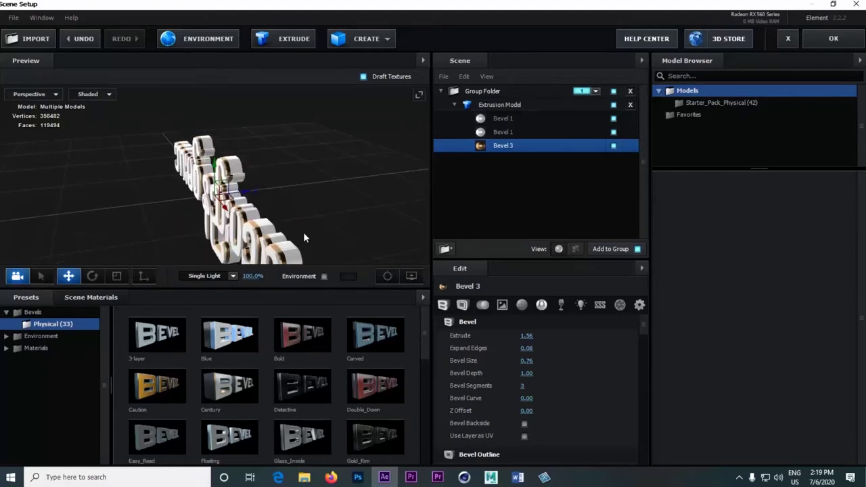
drag(267, 241, 329, 219)
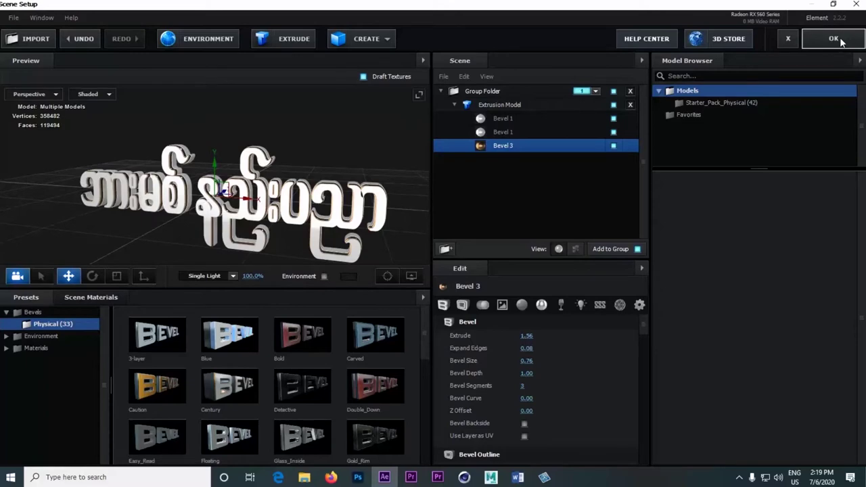
click(834, 38)
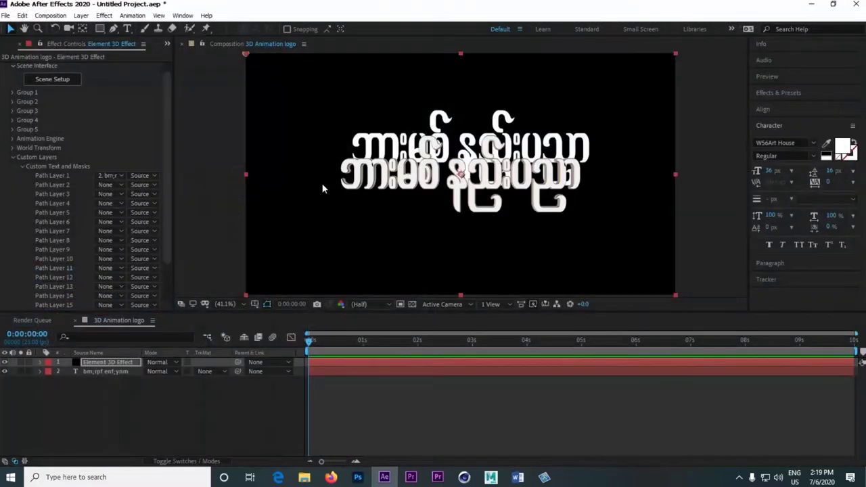
click(5, 371)
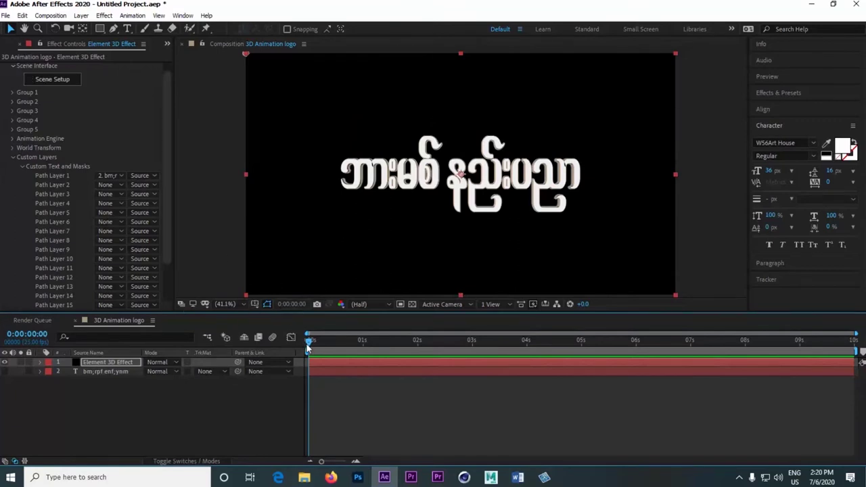
Go to 0:00:01:12 and enable Multi-Object in the Particle Look settings of Element's Group 1.
drag(310, 345, 393, 351)
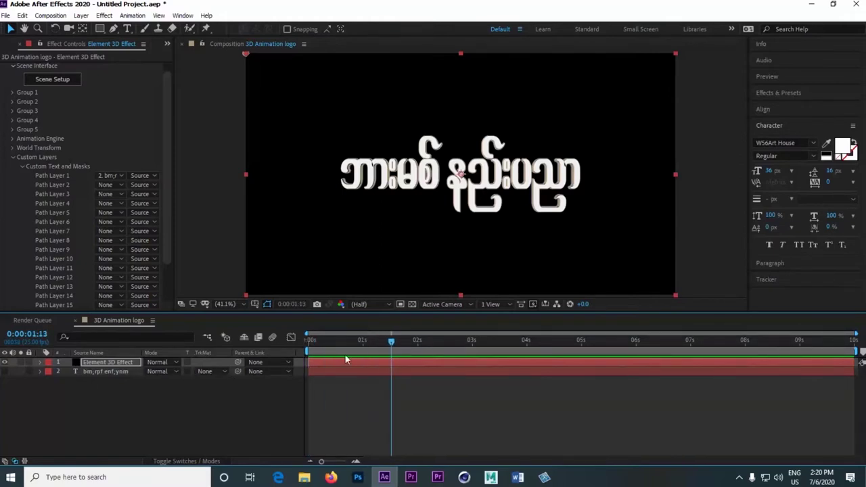
mouse_move(390, 342)
mouse_down()
mouse_move(369, 344)
mouse_move(390, 351)
mouse_up()
click(13, 93)
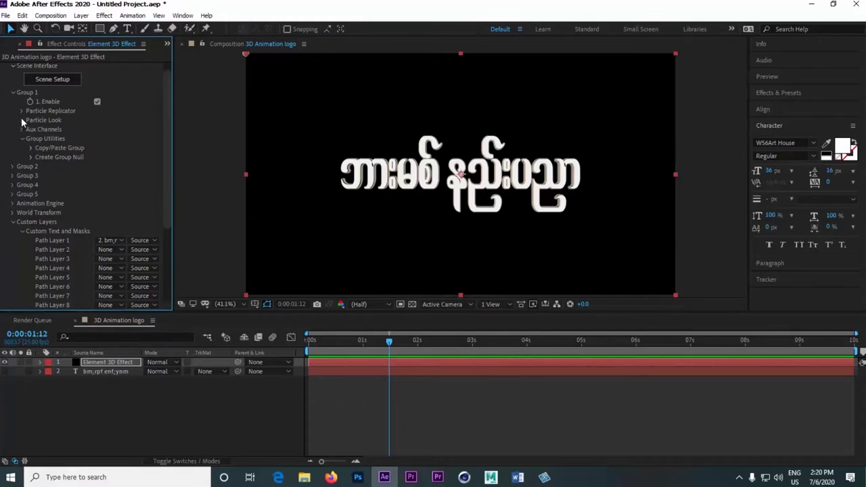
click(21, 119)
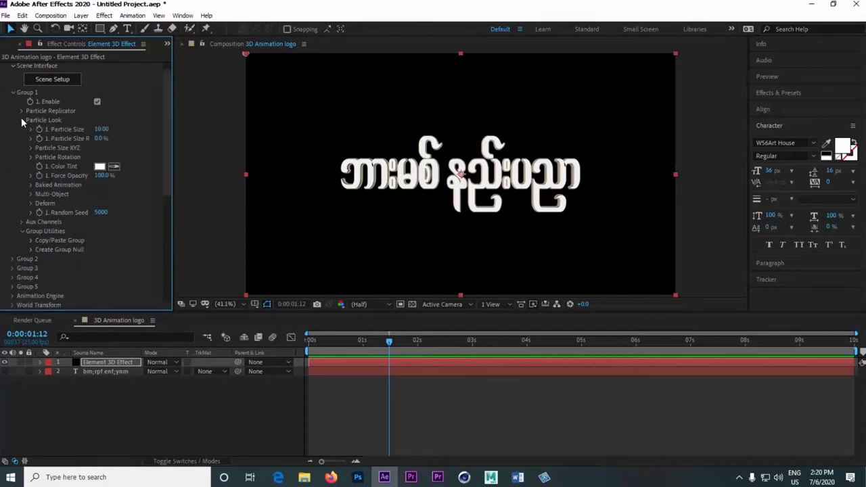
click(31, 193)
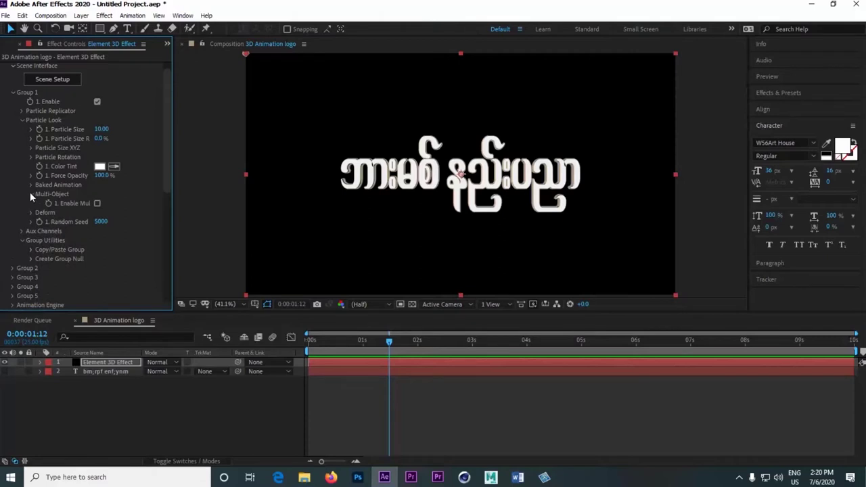
click(96, 205)
scroll(97, 204, down, 4)
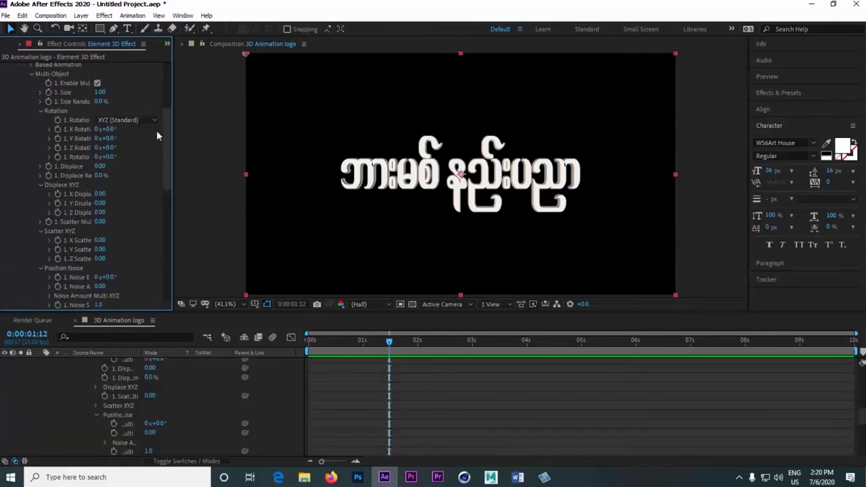
Set the Multi-Object Y Rotation to 90° and keyframe it at 0:00:01:12.
scroll(166, 122, up, 1)
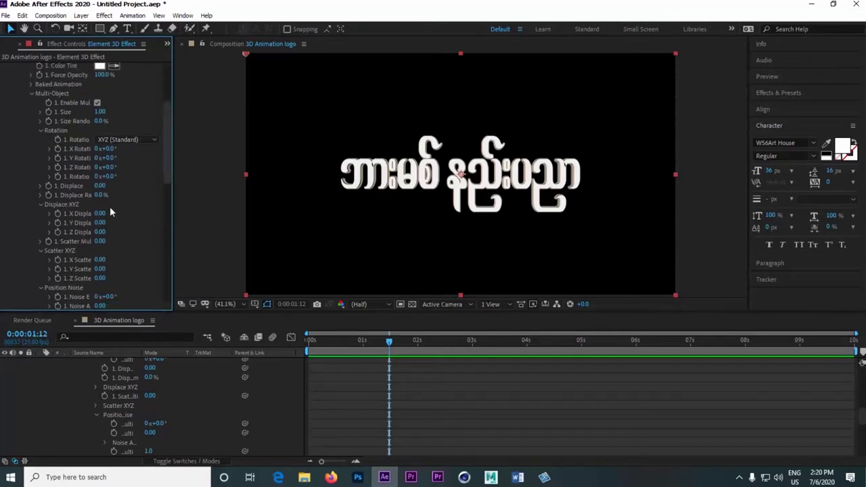
drag(108, 158, 144, 163)
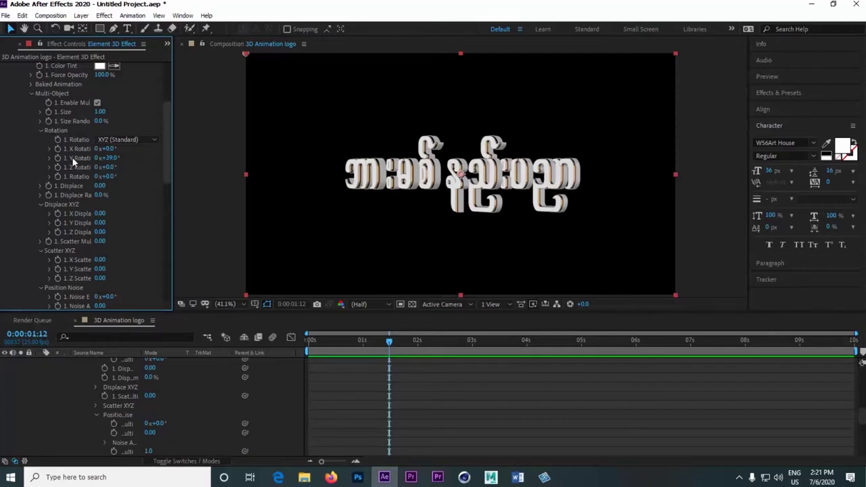
click(109, 158)
text(90)
key(Return)
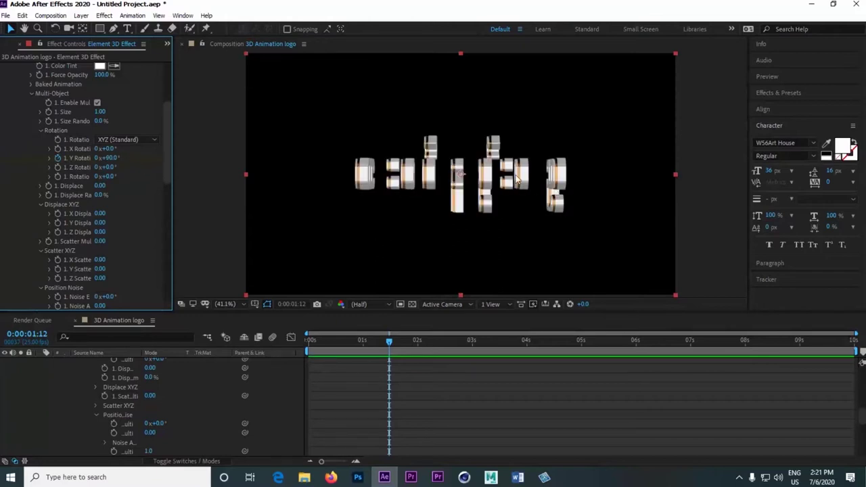
Add a Y Rotation keyframe of 0° at 0:00:02:05.
drag(391, 344, 427, 349)
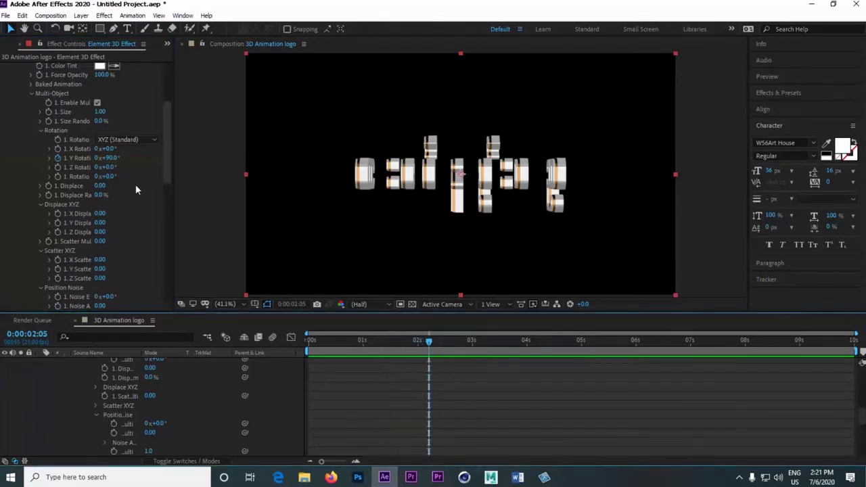
click(115, 157)
text(0)
key(Return)
Play back the letter rotation from just before its first keyframe to review the animation.
click(385, 340)
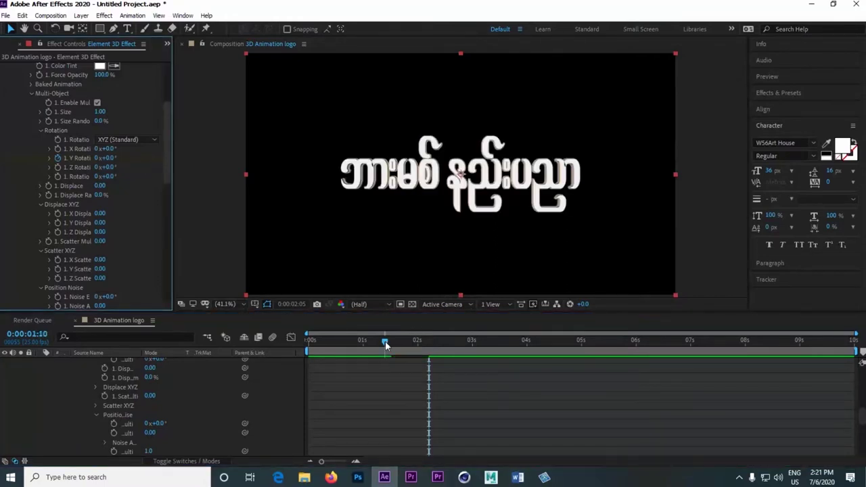
click(791, 78)
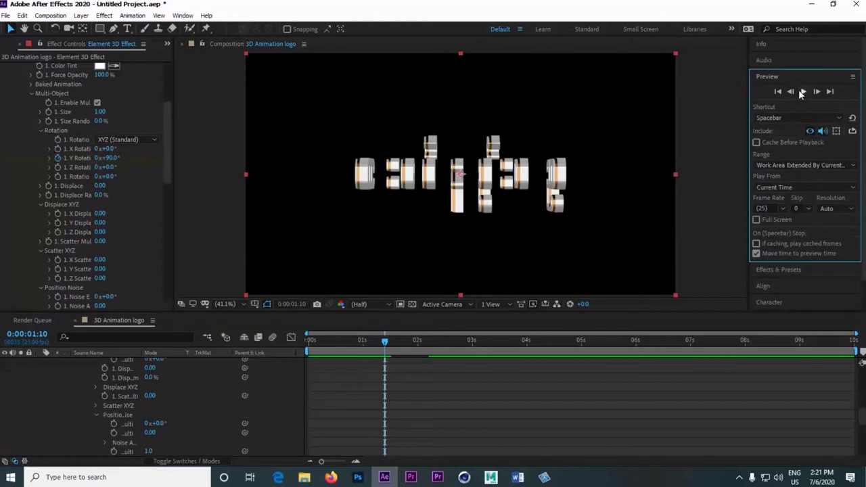
click(803, 91)
click(803, 92)
click(374, 338)
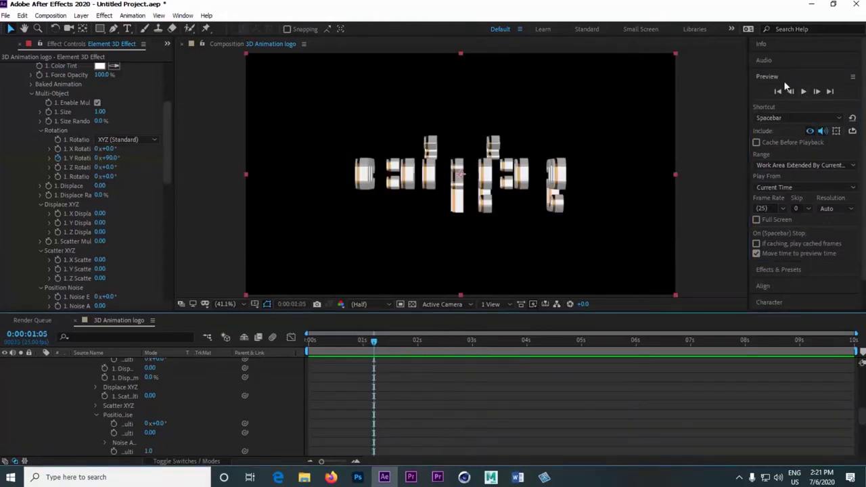
click(803, 91)
click(804, 92)
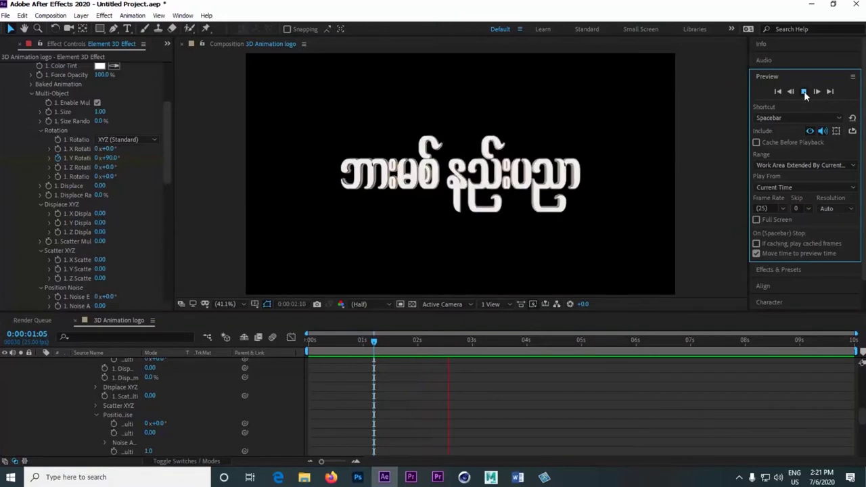
Collapse the Element 3D Effect layer's expanded properties and show only its keyframed ones in the timeline.
scroll(179, 391, up, 3)
scroll(142, 404, up, 3)
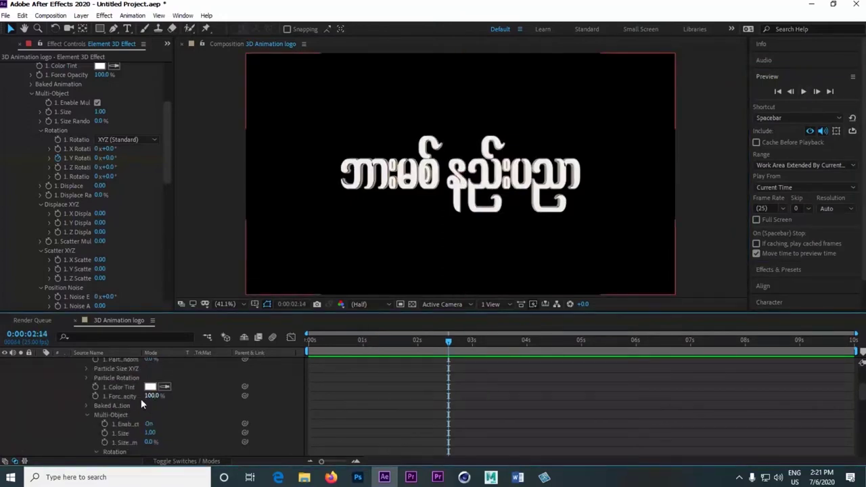
scroll(140, 404, up, 5)
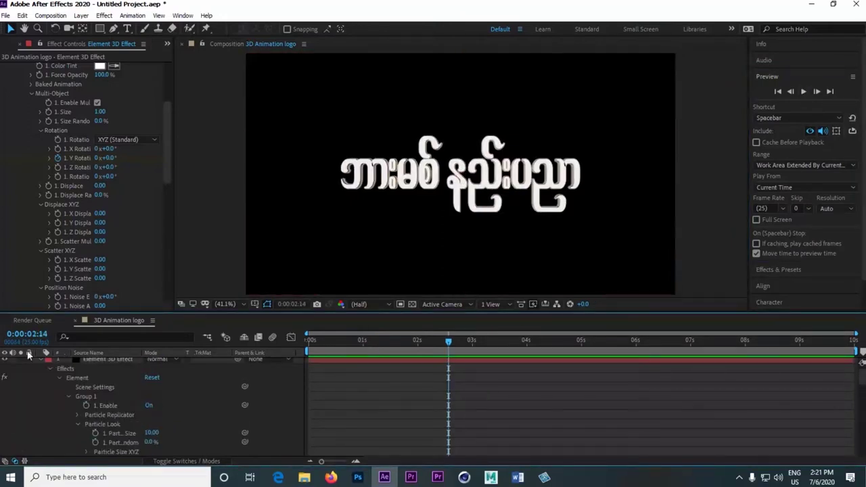
click(39, 360)
click(95, 363)
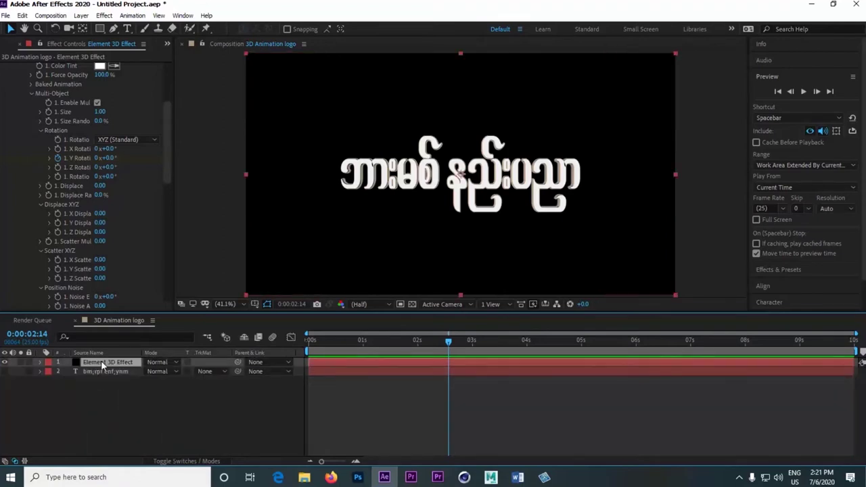
key(u)
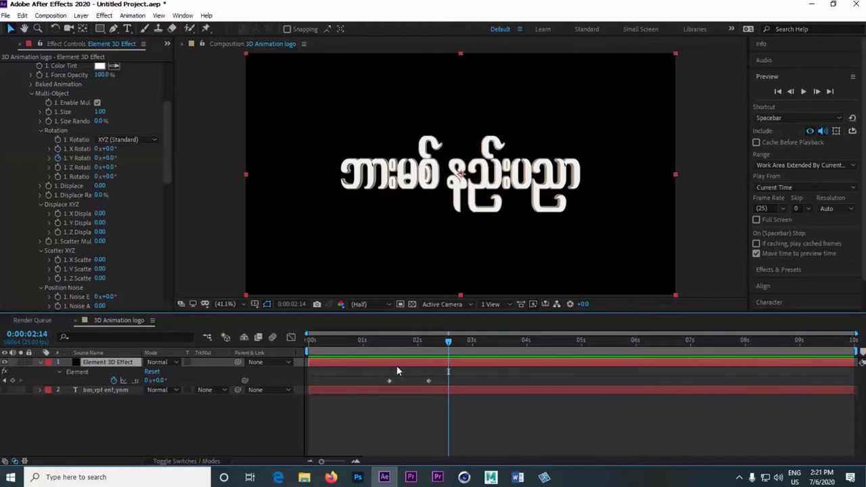
Keyframe Group 1's Particle Replicator Position Z from 0 at 0:00:02:01 to -860 at 0:00:09:24.
mouse_move(415, 341)
mouse_down()
mouse_move(405, 346)
mouse_move(422, 347)
mouse_up()
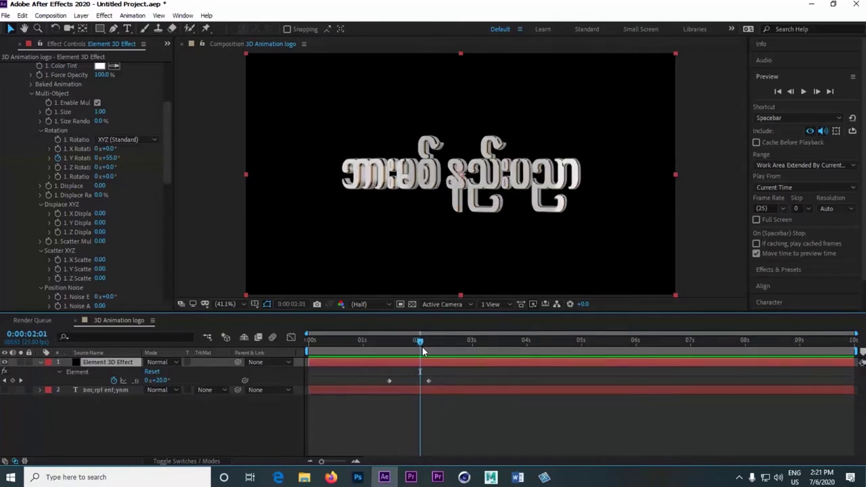
drag(166, 132, 165, 97)
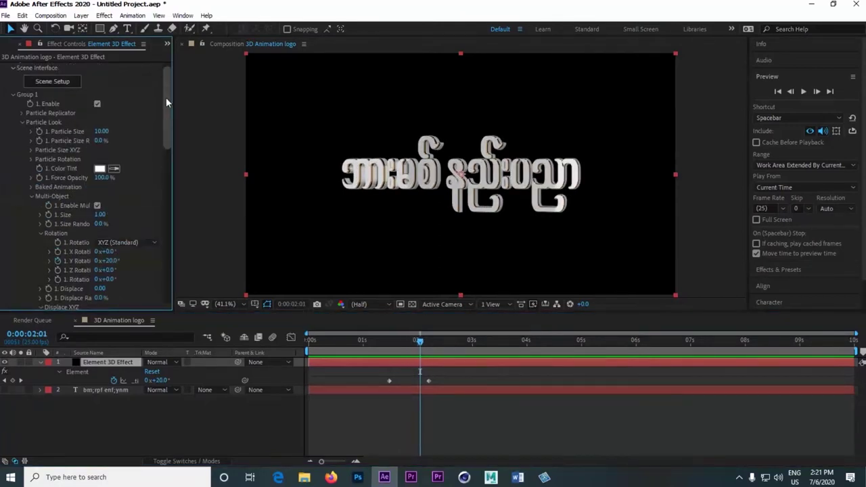
click(21, 120)
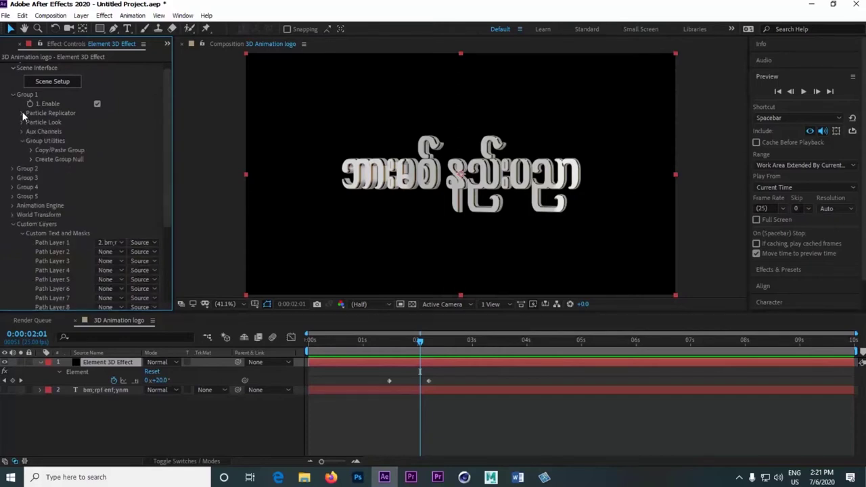
click(22, 113)
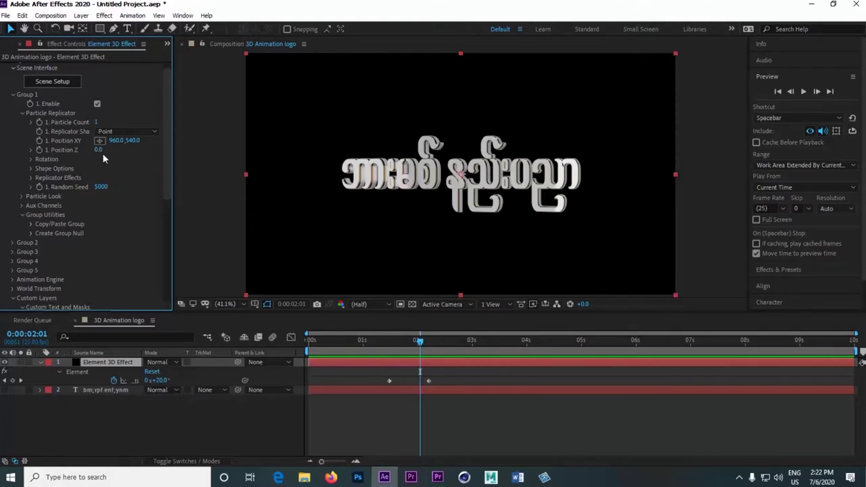
click(37, 147)
drag(419, 344, 852, 343)
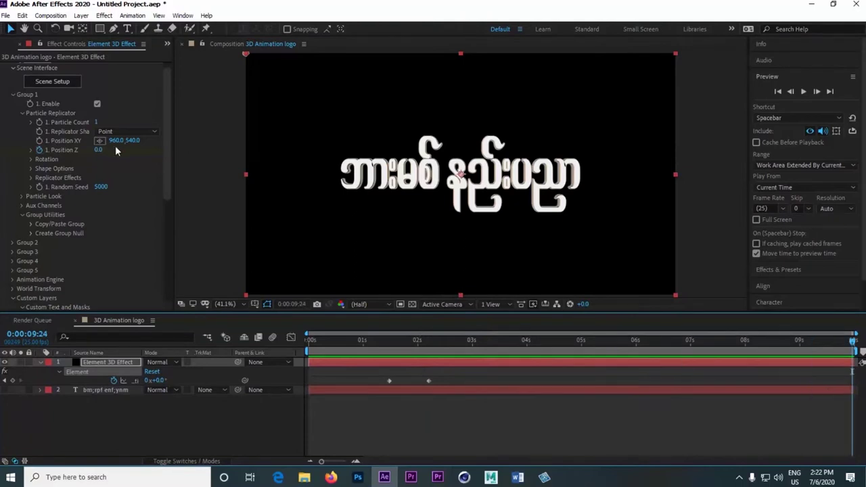
drag(98, 152, 57, 159)
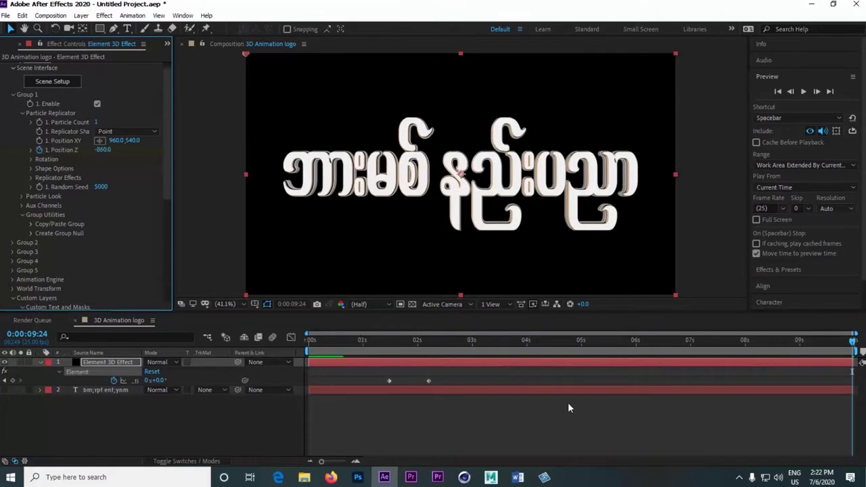
Play back the animation from 0:00:01:23 to review the text's forward movement along Z.
drag(361, 338, 414, 339)
click(804, 91)
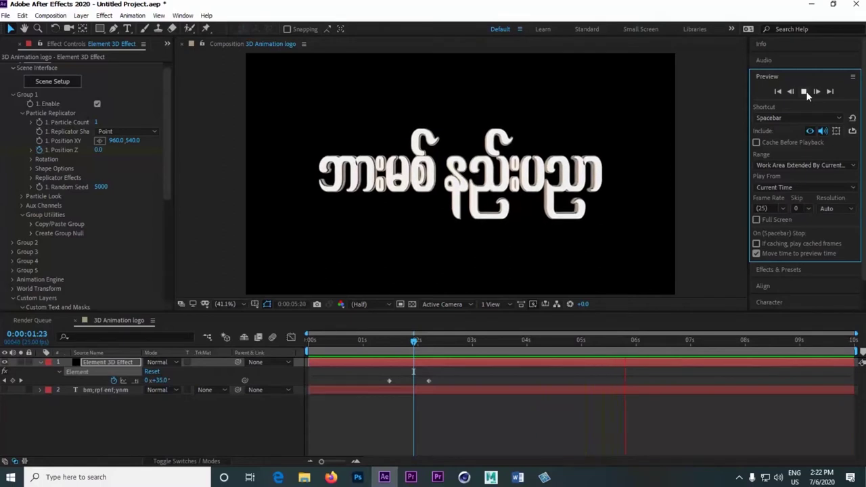
click(476, 341)
drag(406, 342, 440, 345)
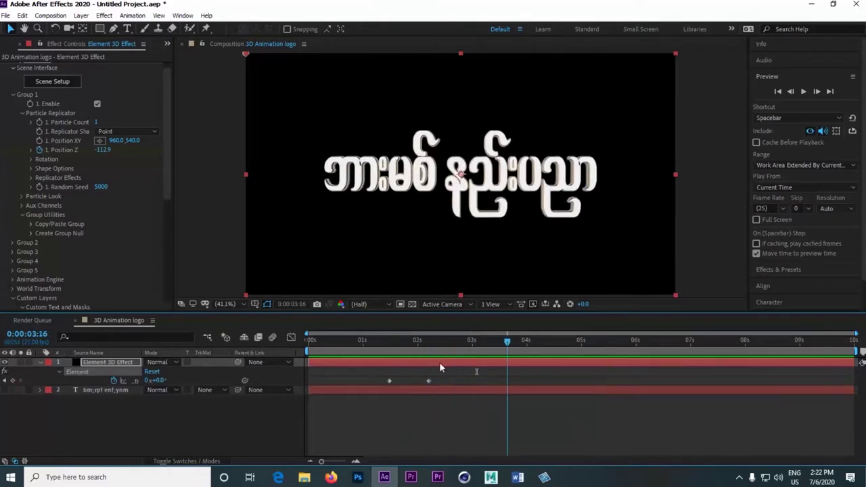
Pre-compose the Element 3D Effect and text layers together as "3D Text" and show the project items.
click(39, 362)
drag(95, 401, 104, 365)
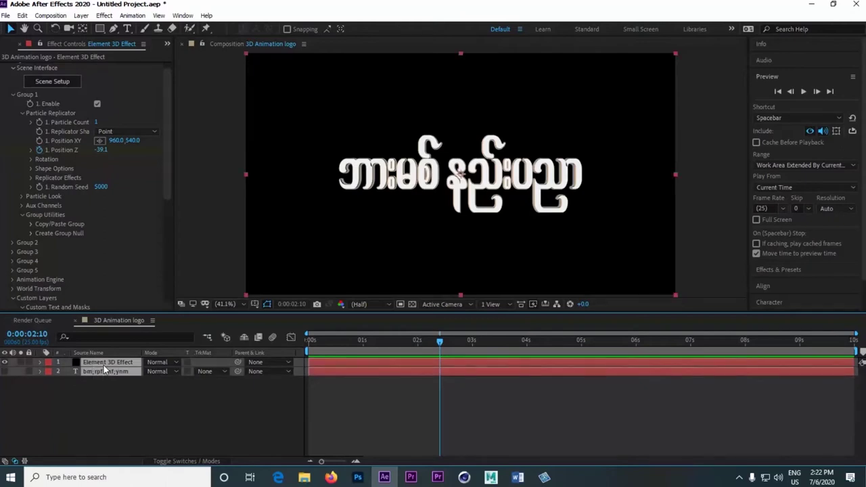
right_click(103, 365)
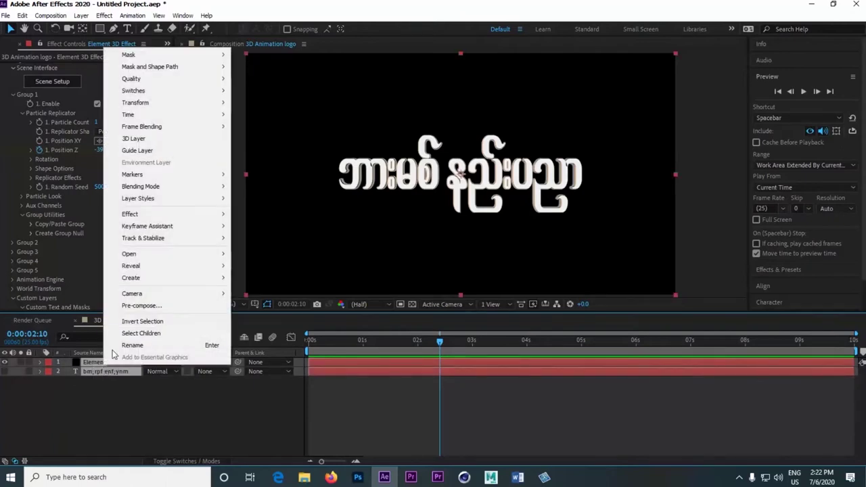
click(145, 305)
text(Text)
key(BackSpace)
key(BackSpace)
key(BackSpace)
text(3D )
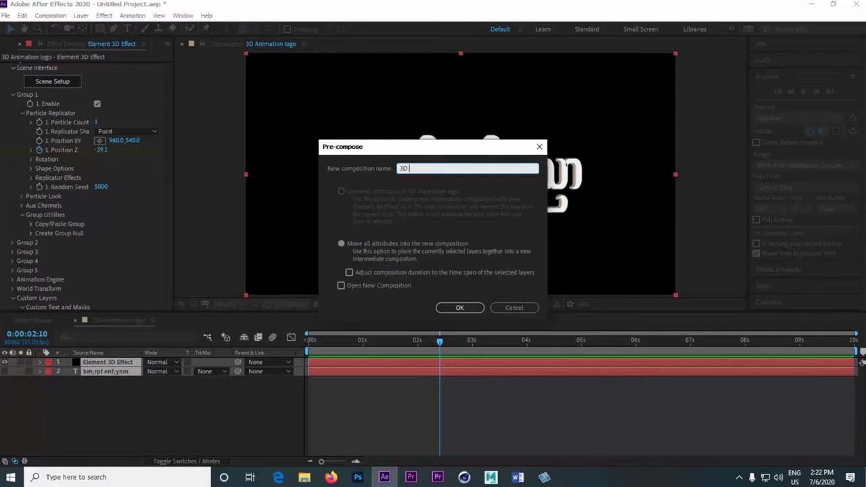
text(Text)
key(Return)
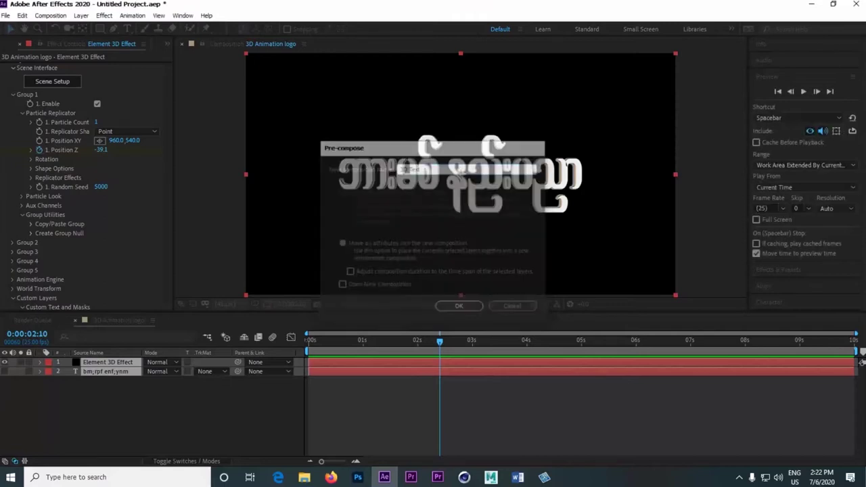
click(20, 44)
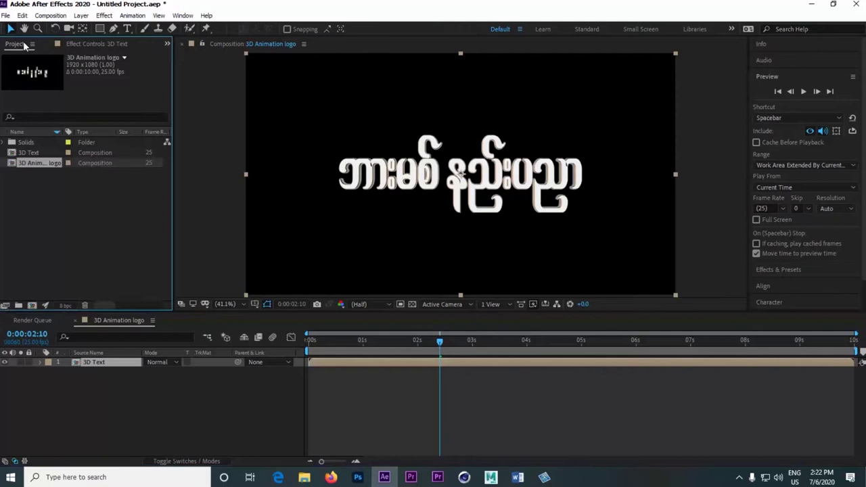
Keyframe the 3D Text layer's Opacity at 100% at 0:00:01:13 and 0% at 0:00:01:09.
drag(340, 344, 389, 370)
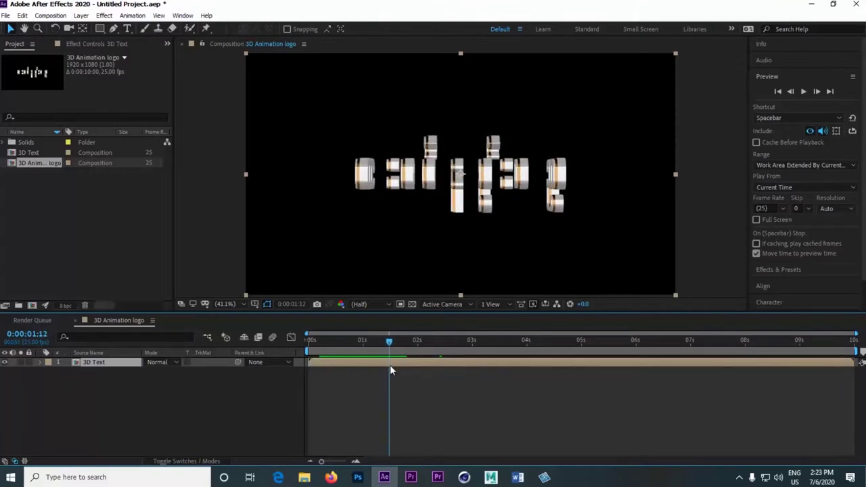
key(Page_Down)
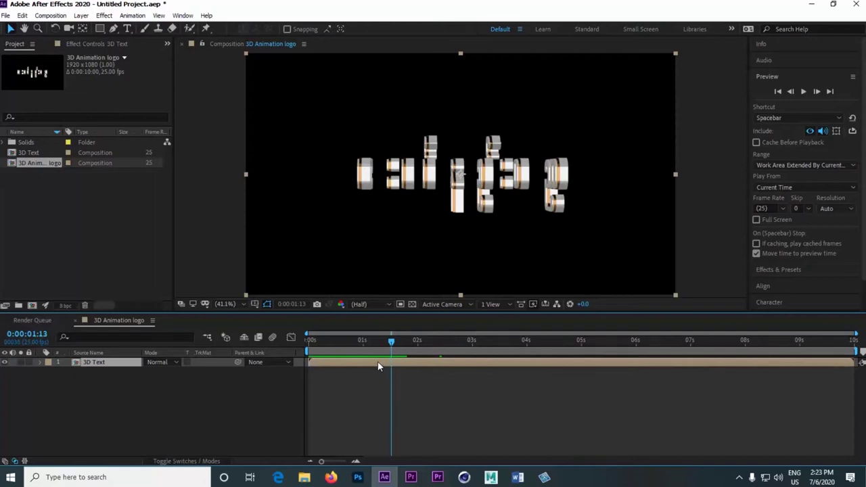
key(t)
click(68, 372)
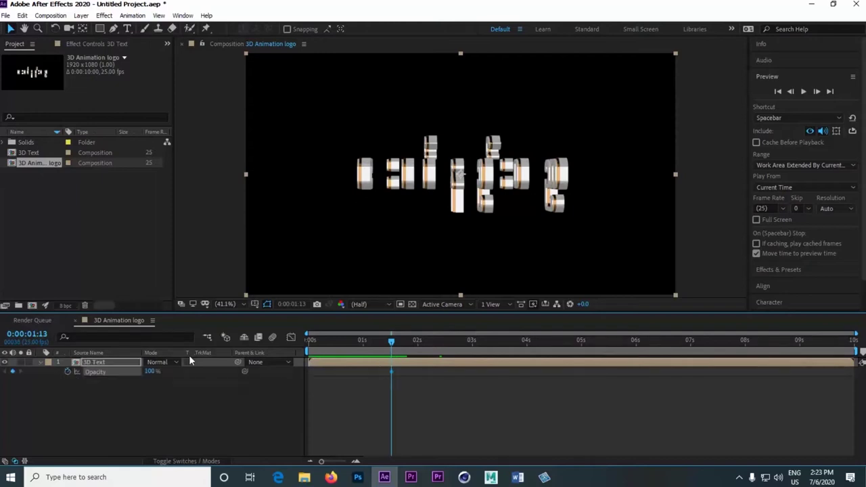
drag(391, 347, 382, 347)
click(149, 371)
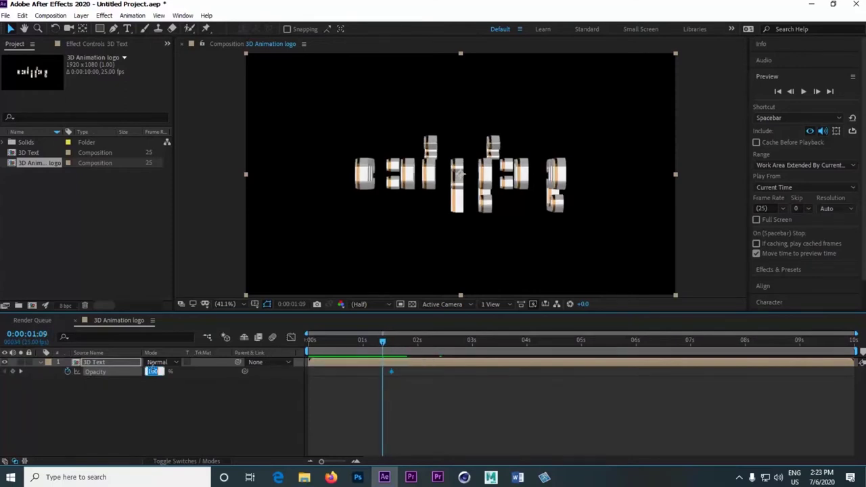
click(197, 385)
Play back from just before the opacity keyframes to review the text's fade-in.
click(365, 340)
click(804, 91)
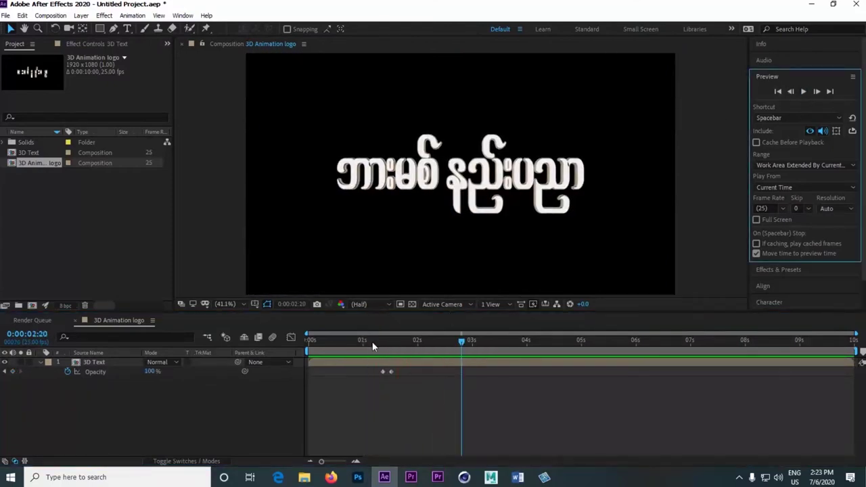
key(space)
click(803, 91)
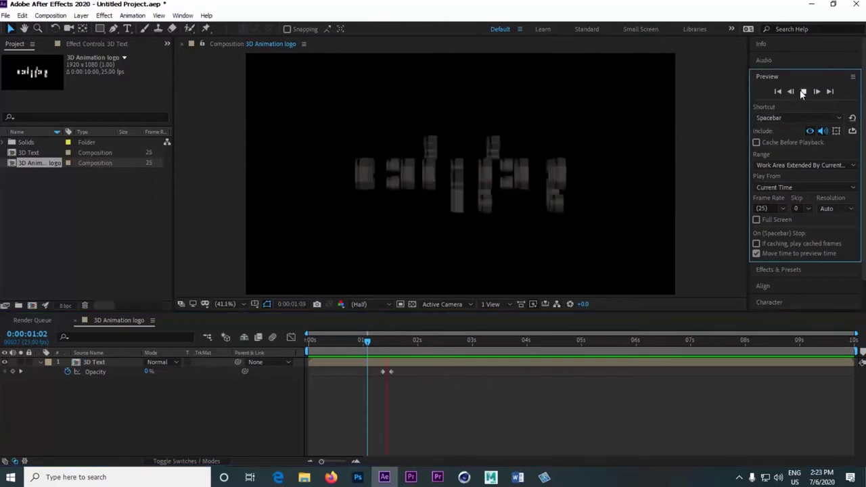
click(803, 91)
Collapse the 3D Text layer's properties and create a black 1920 x 1080 px solid named "Cloud".
click(101, 364)
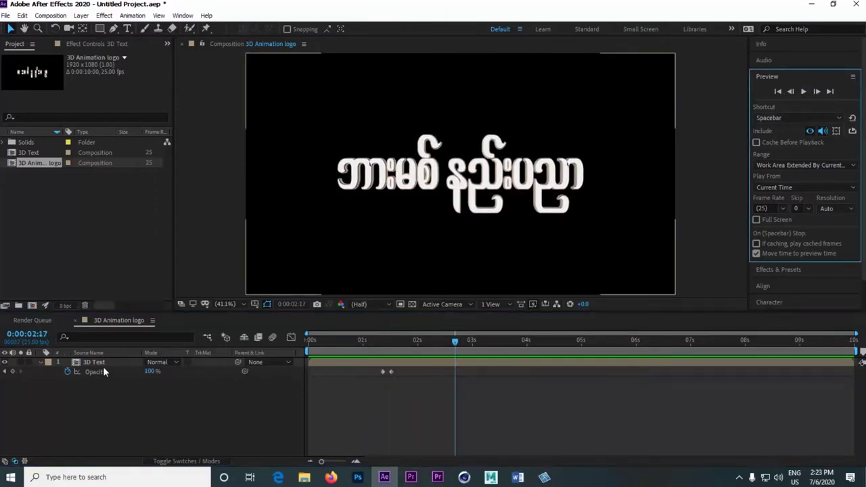
click(68, 389)
click(41, 362)
right_click(133, 409)
mouse_move(166, 294)
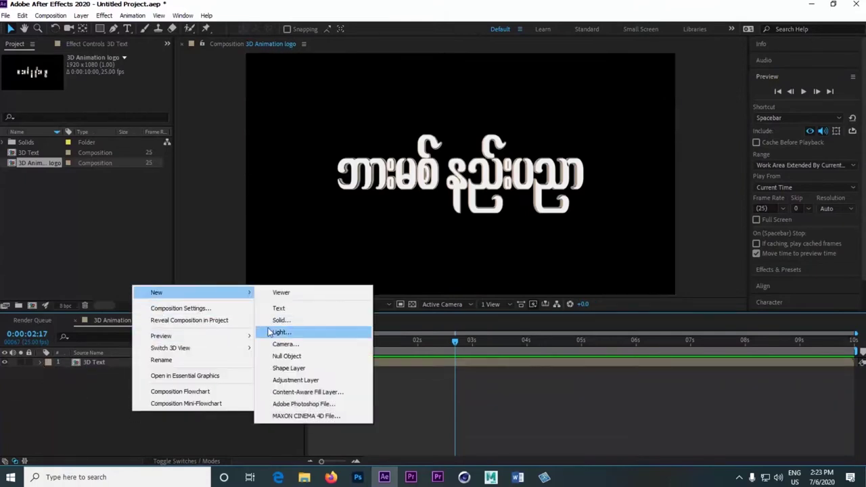
click(298, 321)
text(Clo)
key(BackSpace)
key(BackSpace)
text(loud)
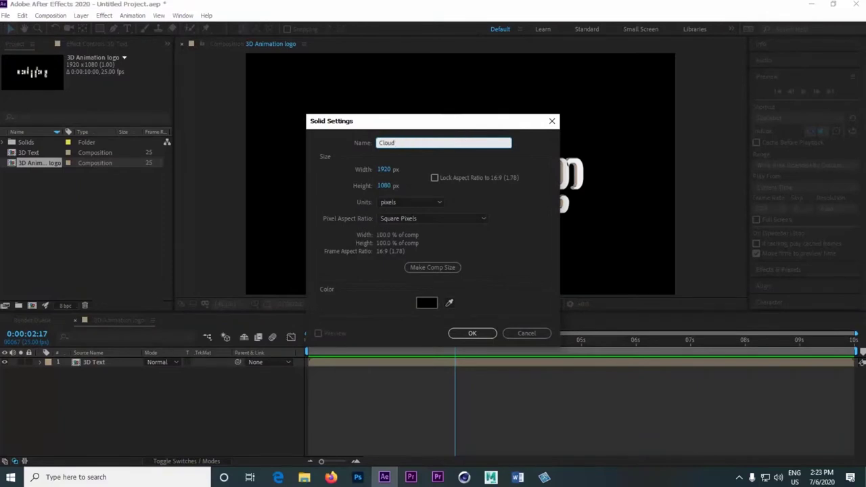
click(473, 333)
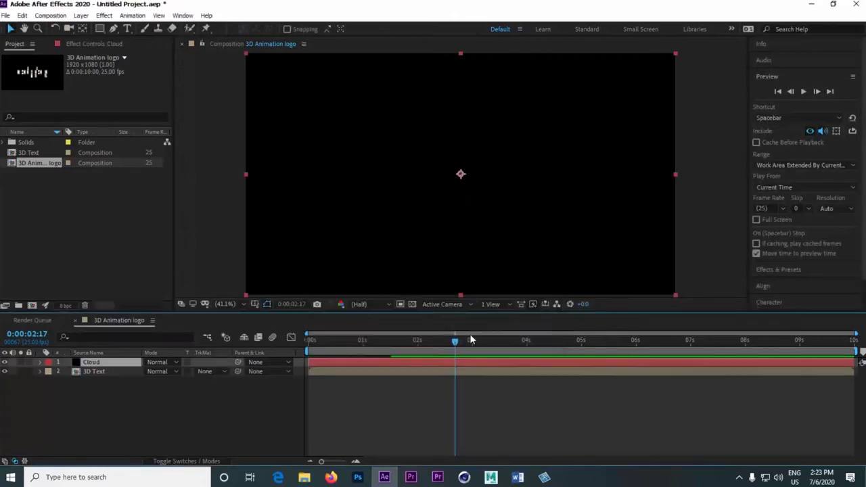
Pre-compose the Cloud solid into a new composition named "Cloud BG".
right_click(117, 361)
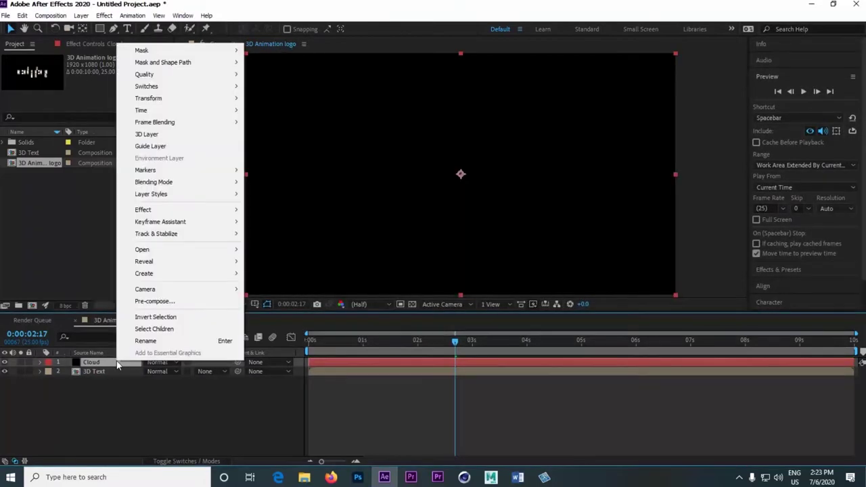
click(171, 302)
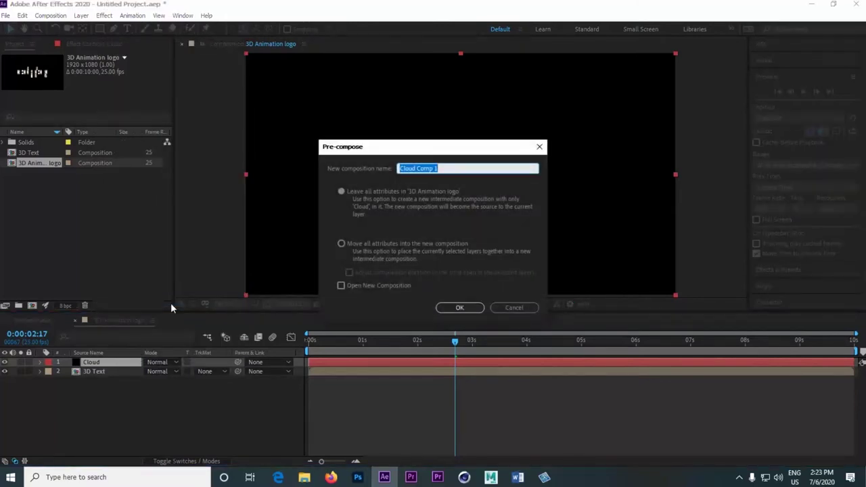
text(Clu)
key(BackSpace)
text(oud BG)
key(Return)
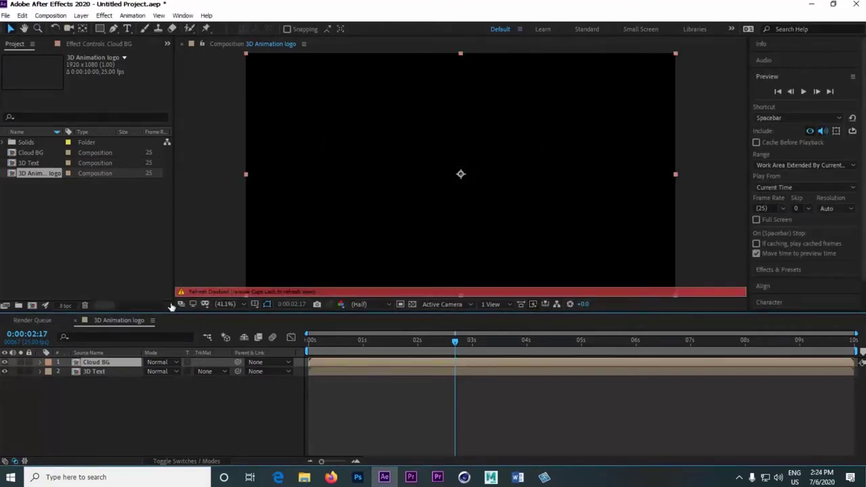
Open the Cloud BG composition and duplicate its Cloud layer.
double_click(96, 363)
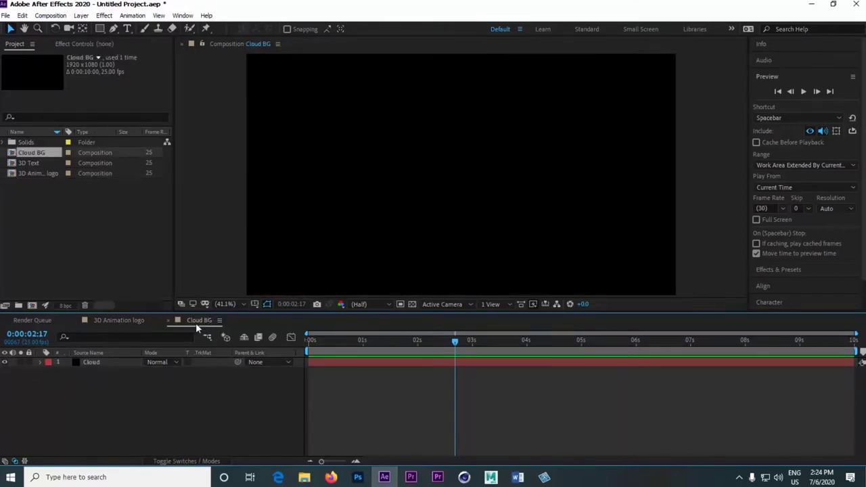
click(114, 365)
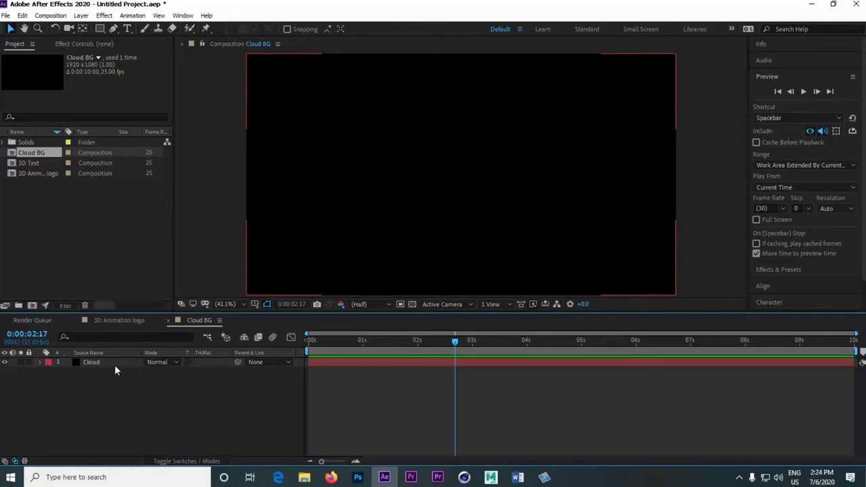
click(114, 355)
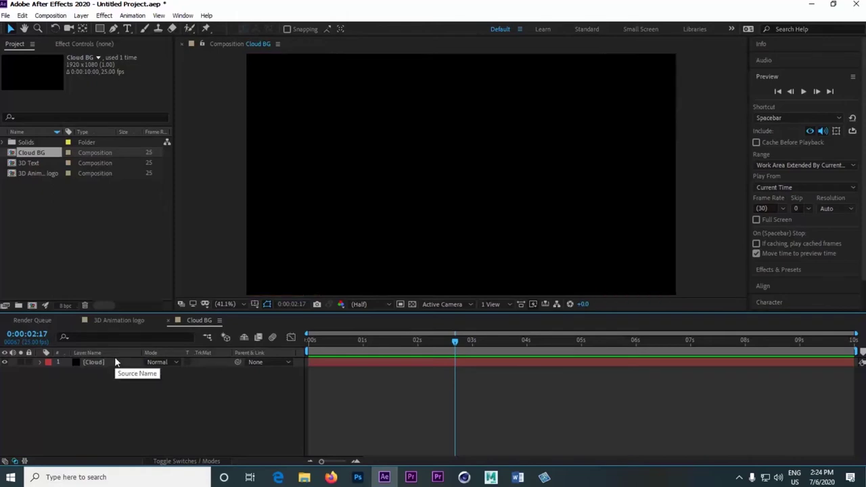
click(115, 361)
click(115, 362)
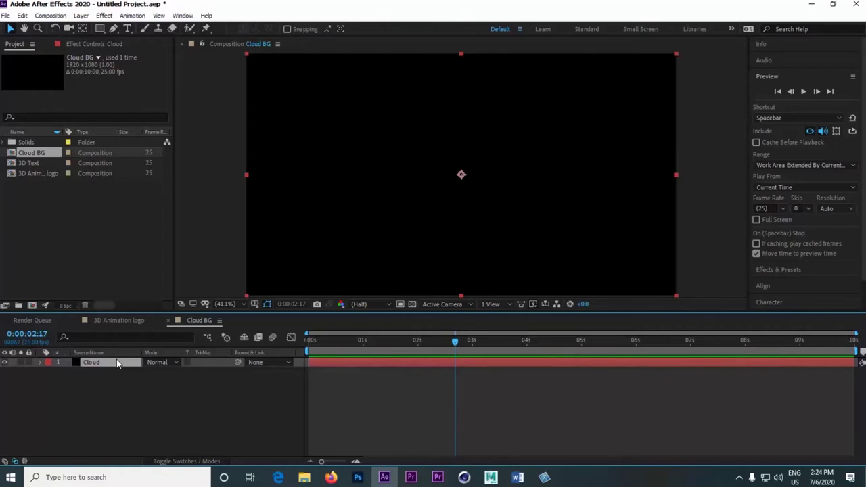
key(ctrl+d)
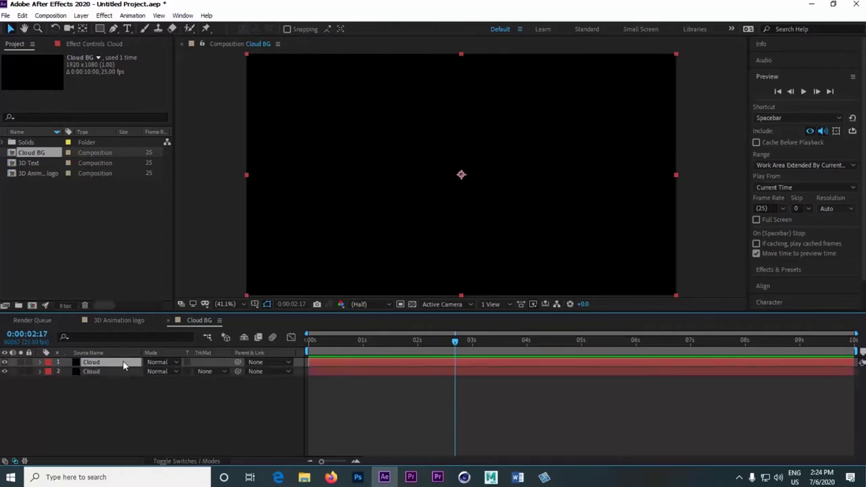
Apply the Fractal Noise effect to the upper Cloud layer and set its Fractal Type to Rocky.
click(103, 14)
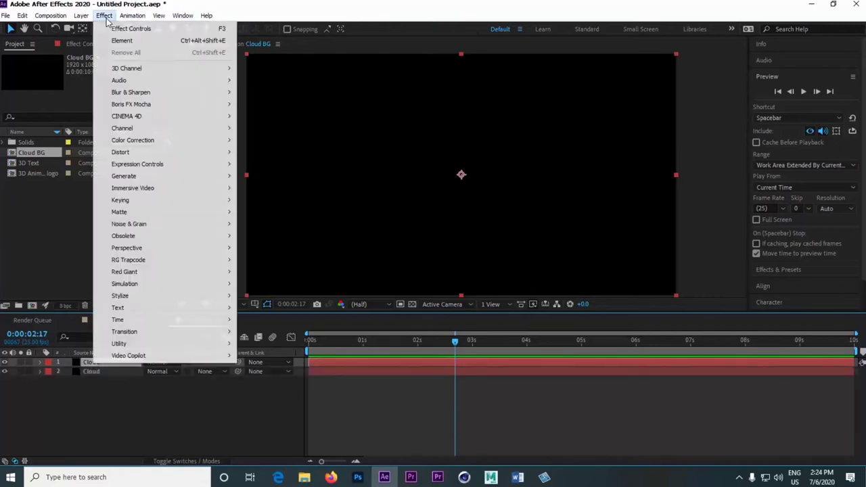
mouse_move(156, 226)
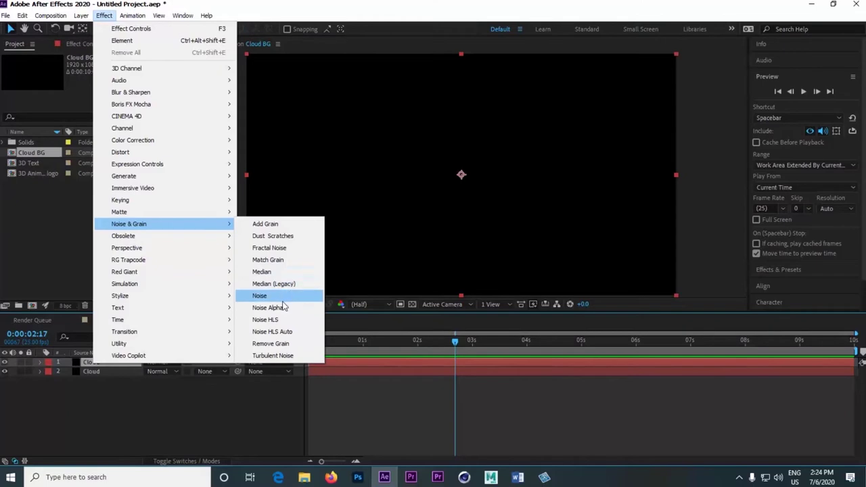
click(295, 249)
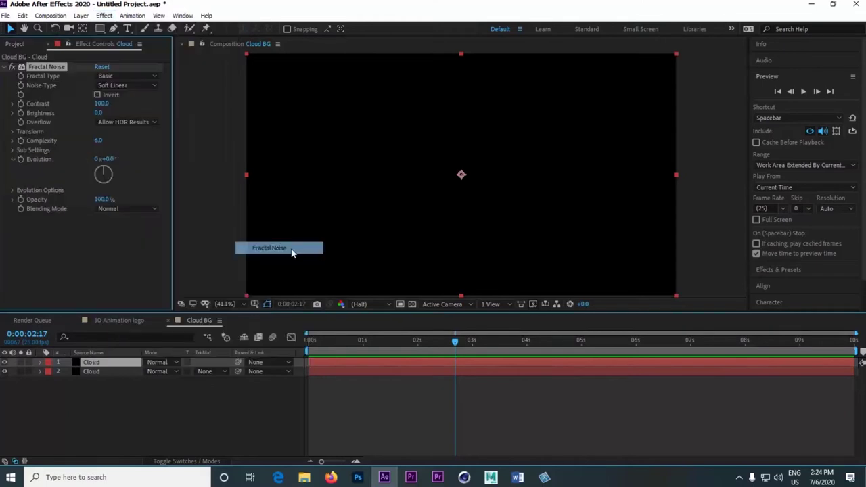
click(132, 76)
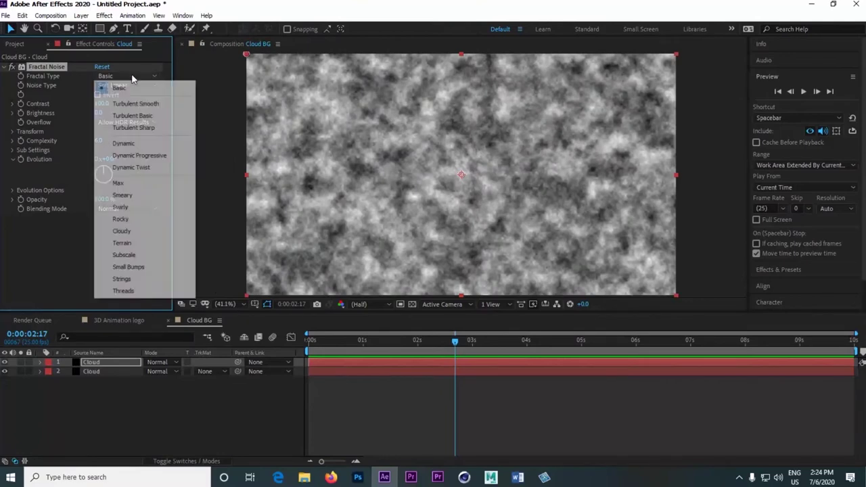
click(138, 220)
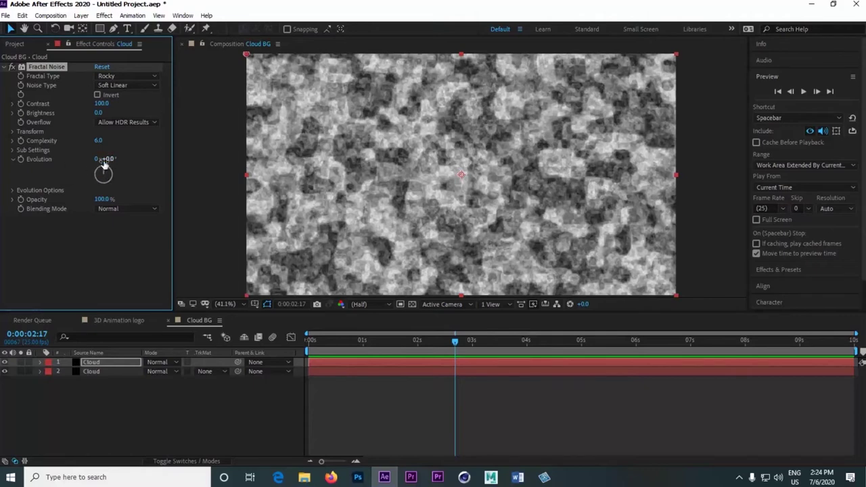
Add the expression time*50 to the Evolution property of the upper Cloud layer's Fractal Noise.
alt+click(21, 160)
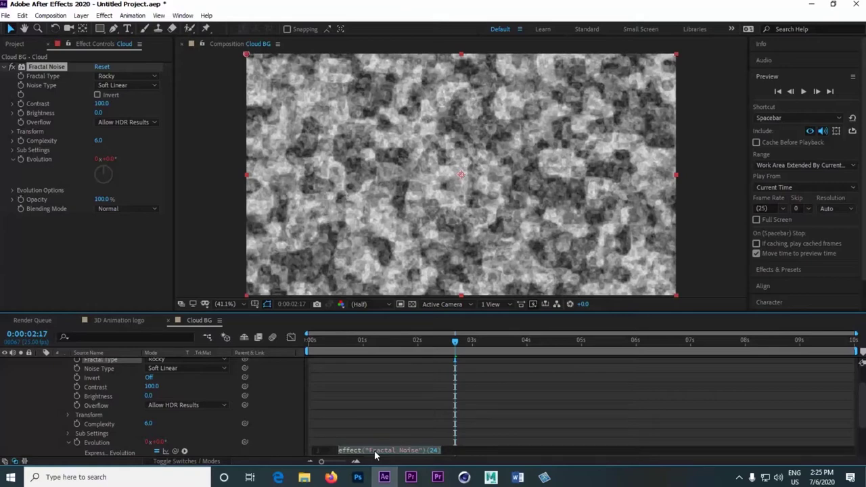
text(time)
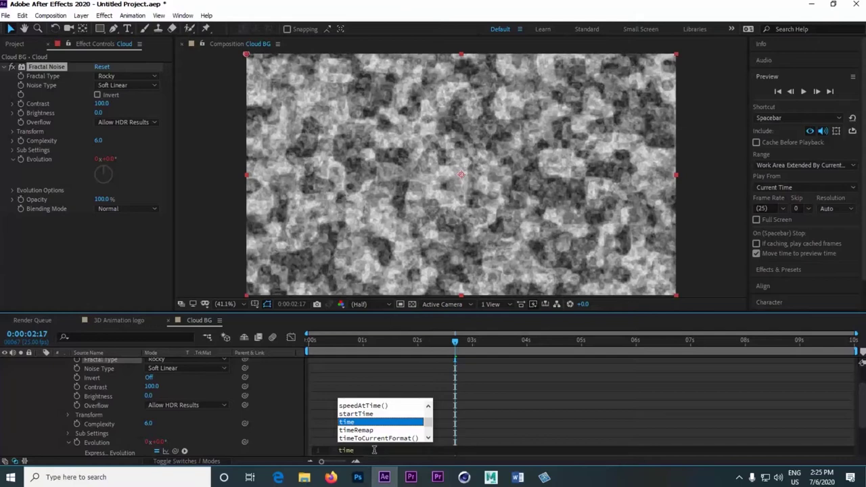
text(*)
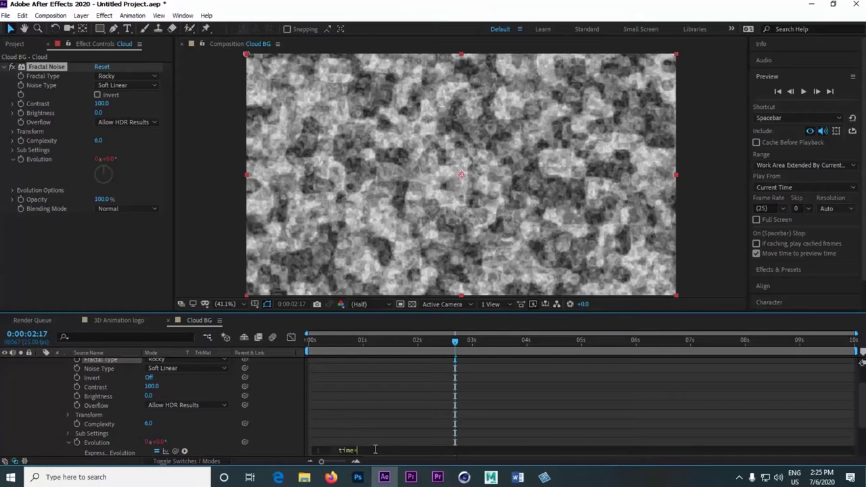
text(50)
drag(369, 450, 337, 450)
click(397, 418)
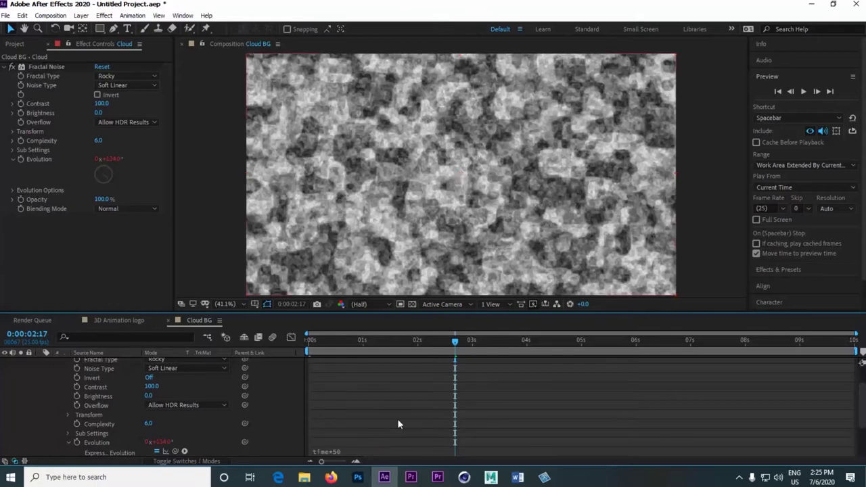
Play the Cloud BG composition from the first frame to review the noise evolution, and collapse the upper Cloud layer's properties.
key(Home)
click(804, 91)
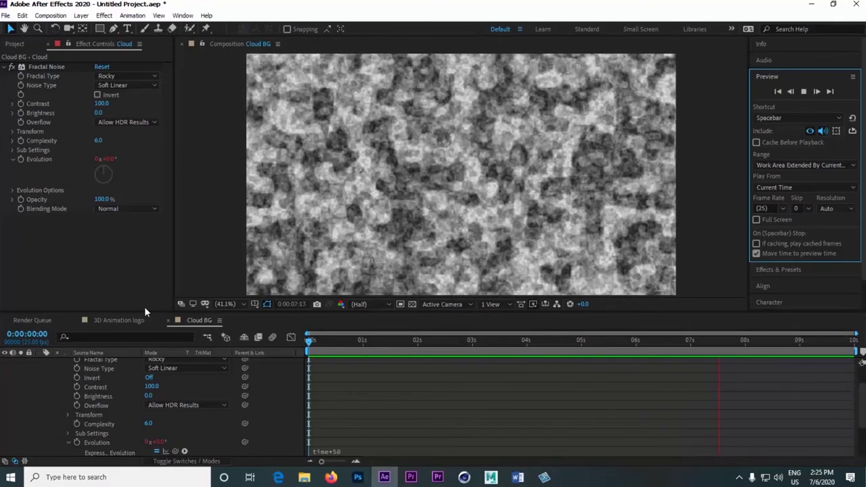
scroll(409, 400, up, 2)
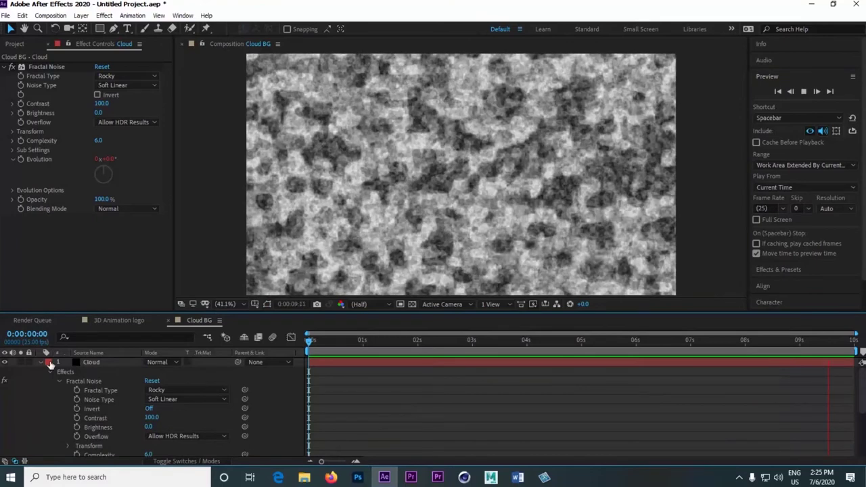
key(ctrl+d)
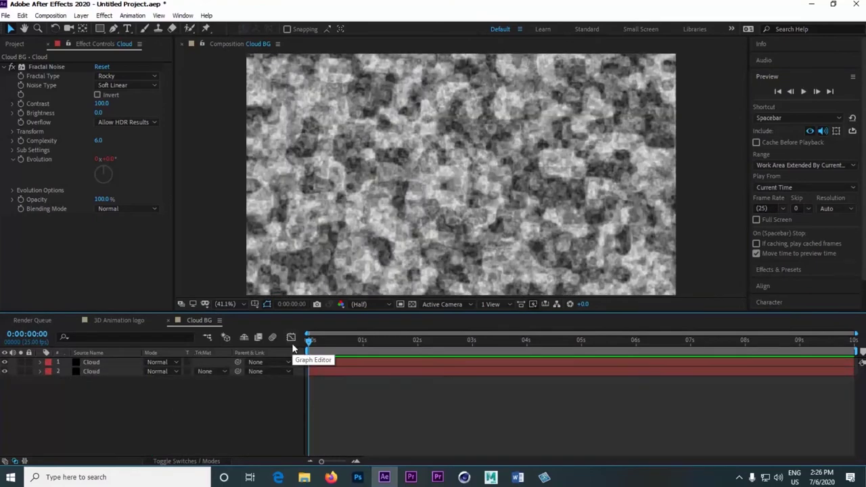
Set the upper Cloud layer's scale to 200% and briefly preview the enlarged noise.
click(111, 363)
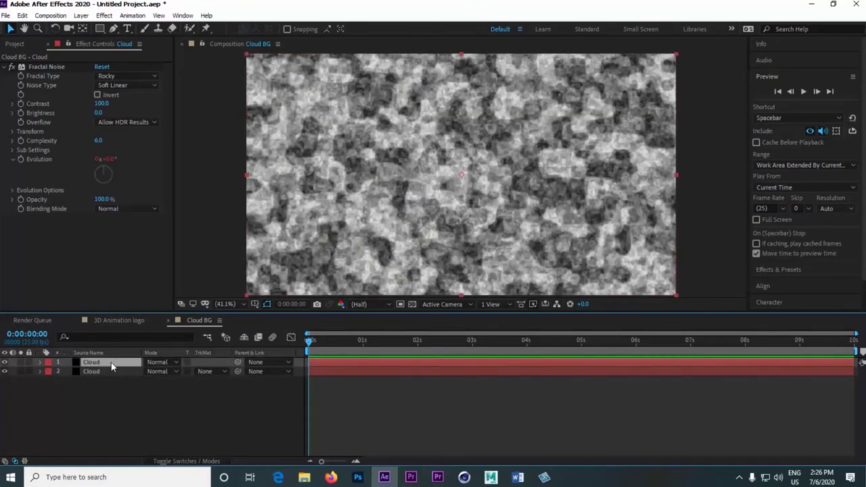
key(s)
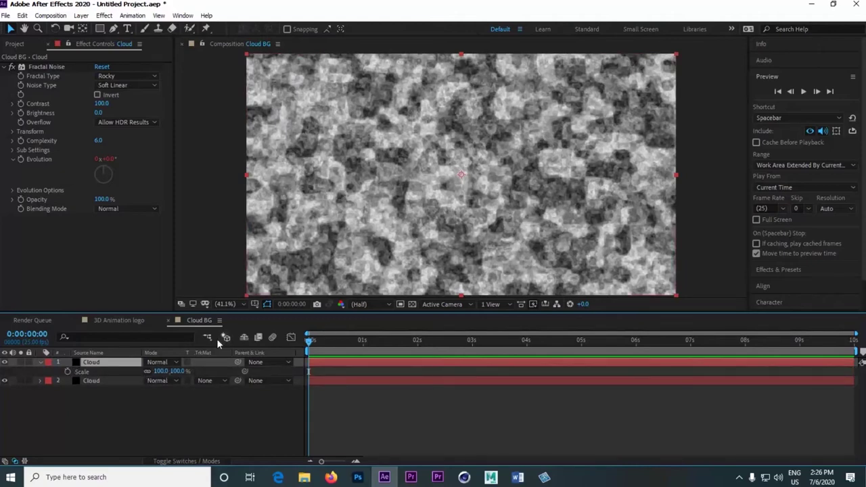
click(181, 371)
text(200)
click(215, 374)
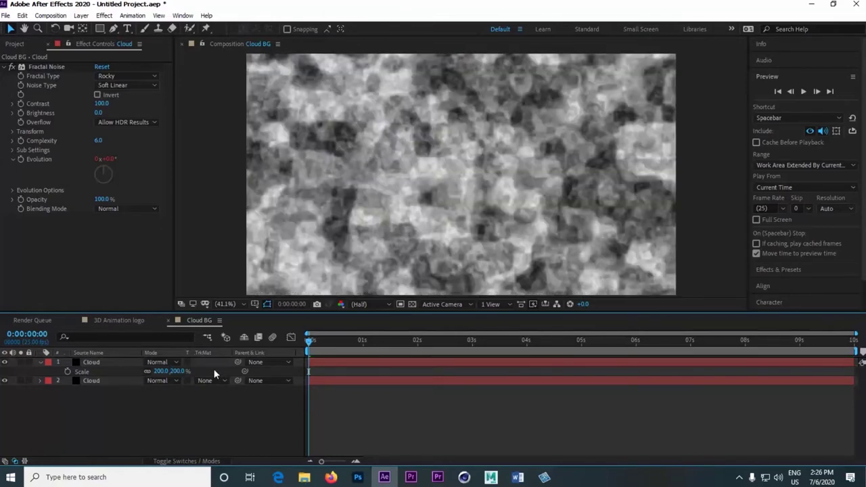
click(804, 91)
click(804, 91)
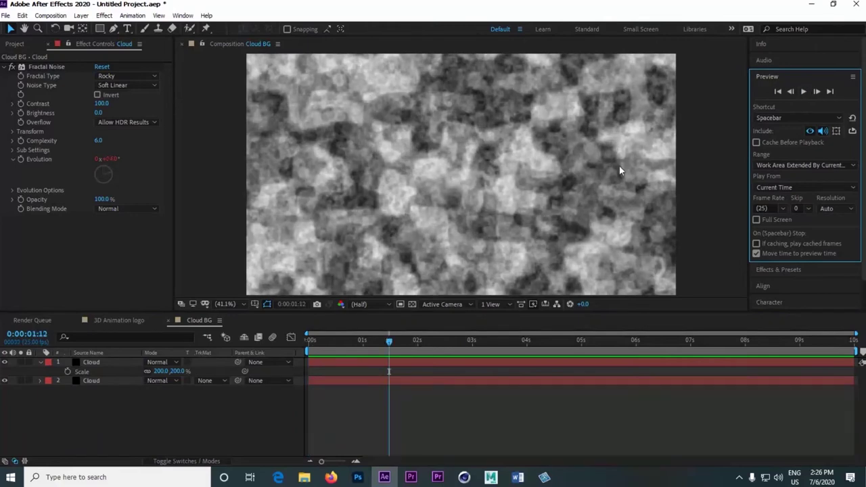
Keyframe the upper Cloud layer's rotation at 45° on the first frame.
click(135, 363)
key(t)
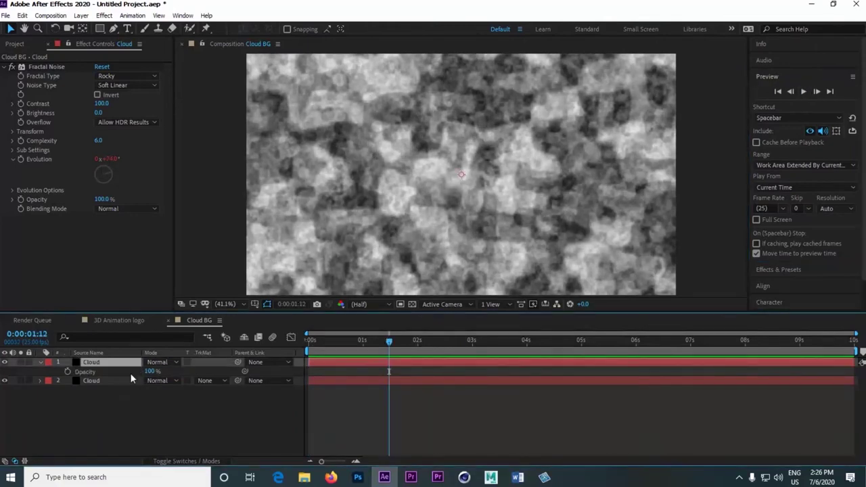
key(r)
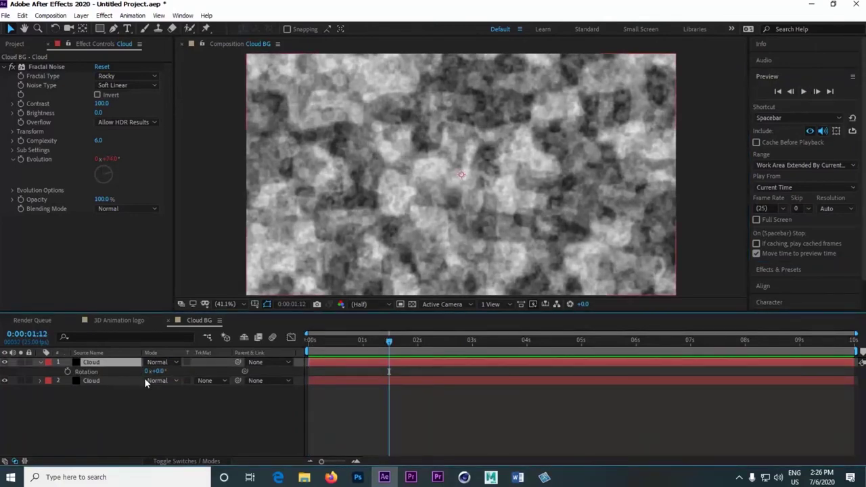
mouse_move(310, 343)
mouse_down()
mouse_move(336, 342)
mouse_move(294, 347)
mouse_up()
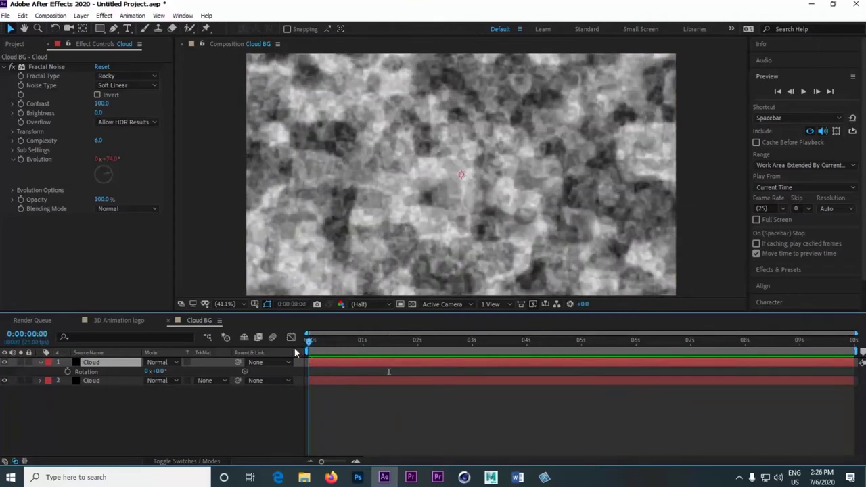
click(67, 371)
click(156, 372)
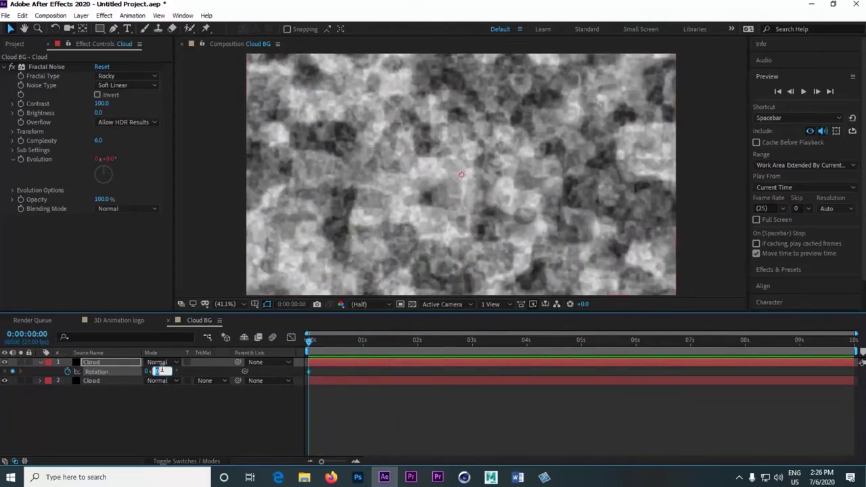
text(45)
key(Return)
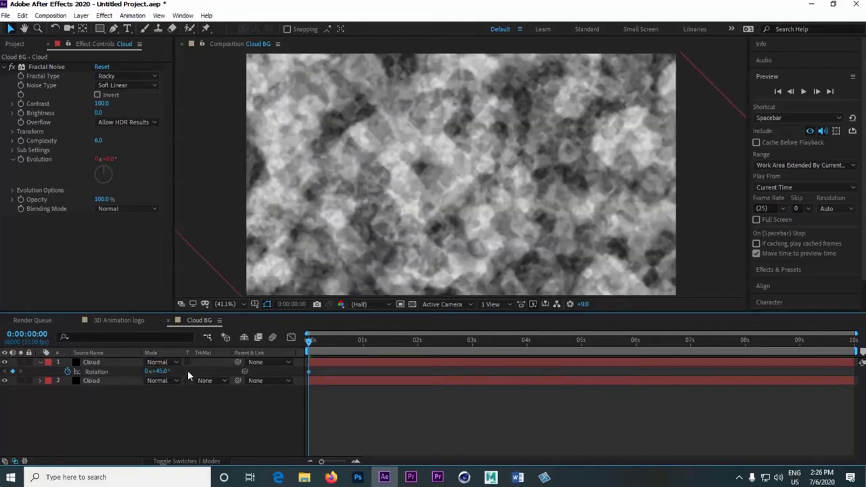
Add a lower rotation keyframe to the upper Cloud layer at 0:00:09:24 and preview the rotation from the start.
click(850, 338)
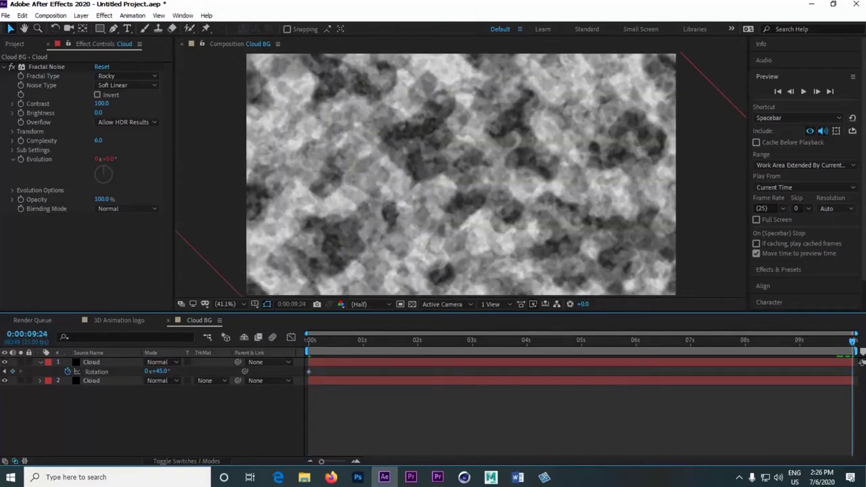
click(165, 372)
key(Return)
click(310, 339)
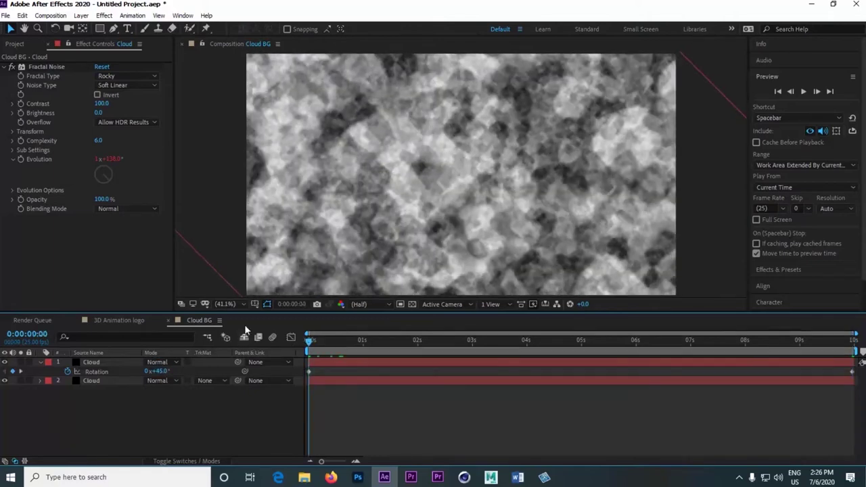
click(803, 95)
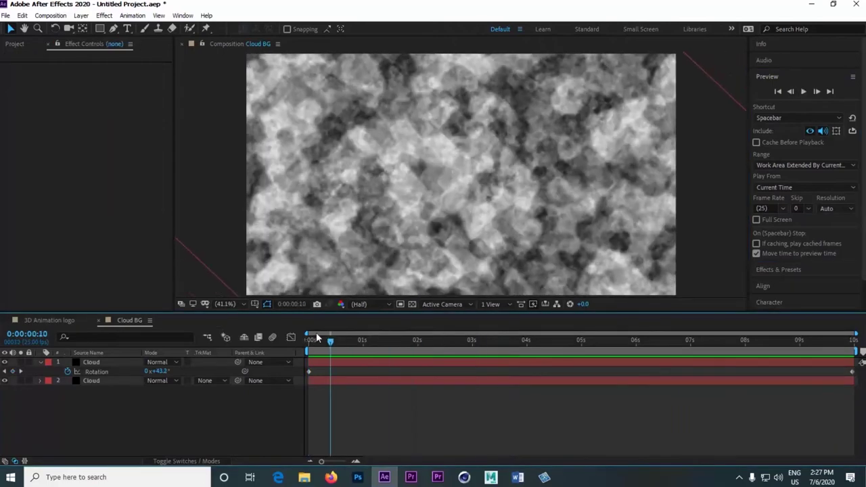
Draw an elliptical mask on the upper Cloud layer at 0:00:00:06 and shift the masked layer toward the frame's centre.
mouse_move(316, 337)
mouse_down()
mouse_move(306, 340)
mouse_move(371, 340)
mouse_move(322, 341)
mouse_up()
click(328, 362)
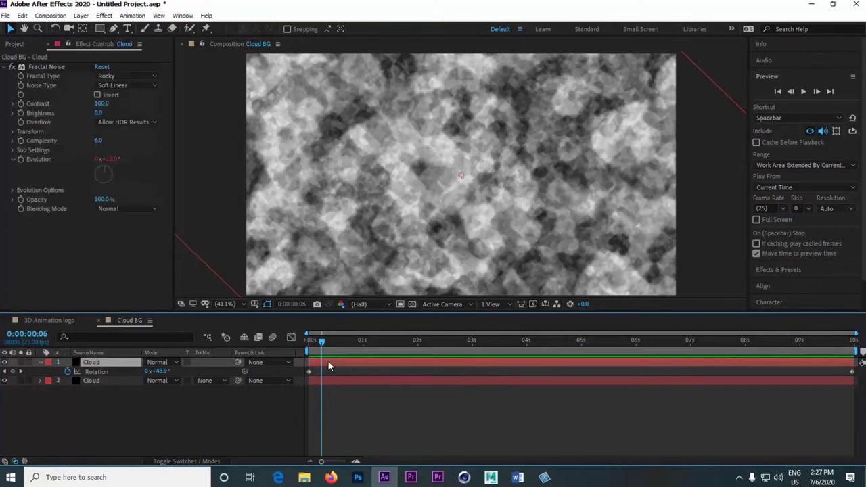
click(99, 30)
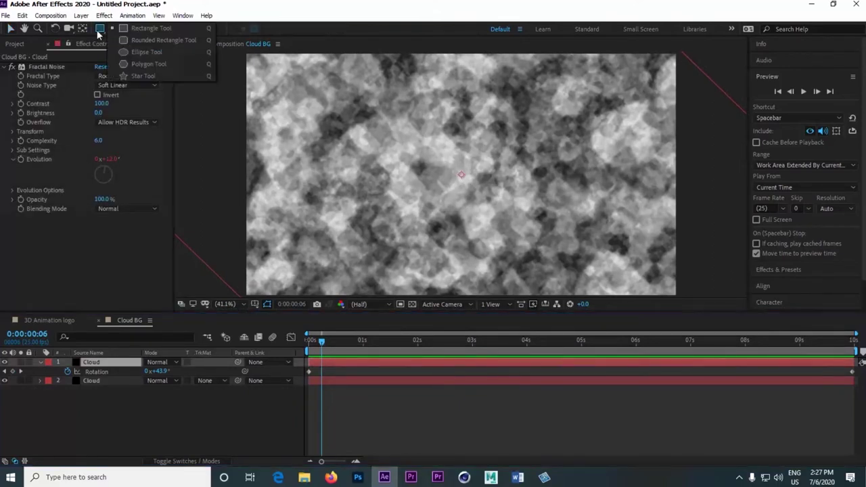
click(156, 58)
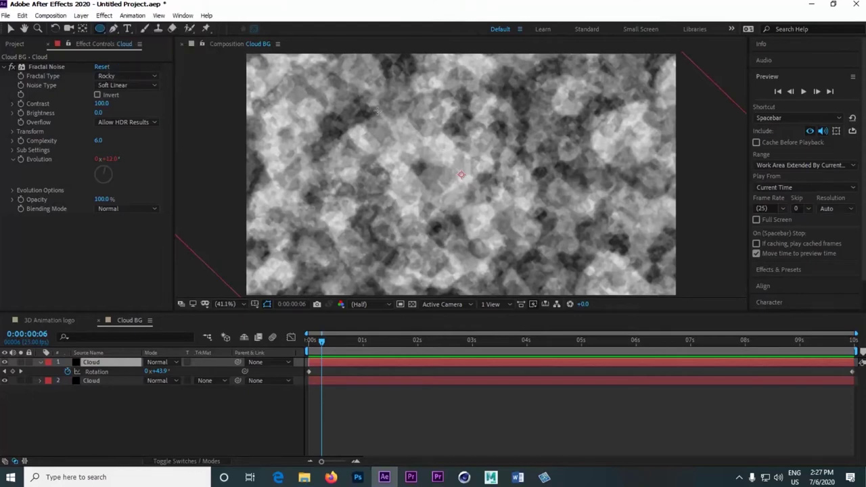
drag(377, 111, 596, 191)
click(11, 29)
click(441, 365)
drag(508, 201, 480, 210)
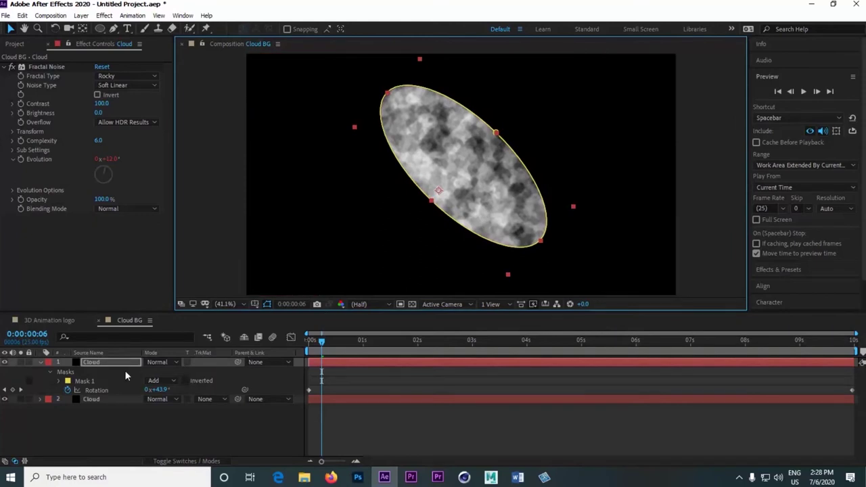
Move the four points of Mask 1 outward to reshape the ellipse into a wider, rounder cloud area.
click(93, 382)
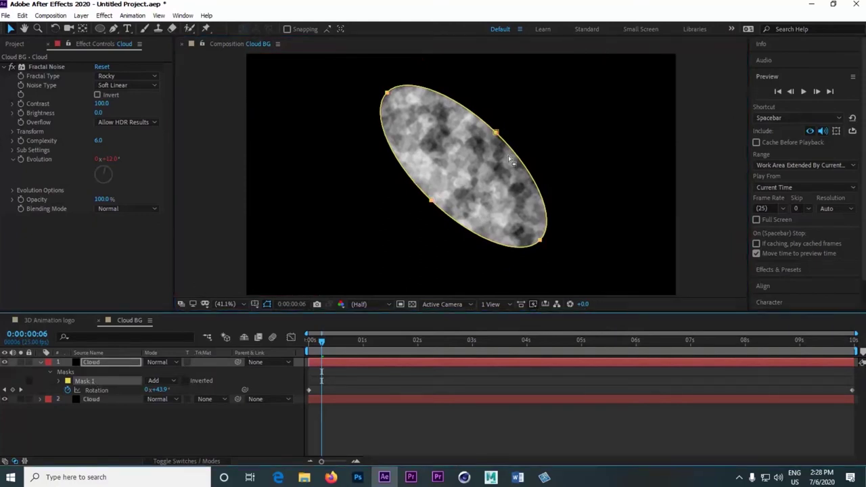
drag(521, 105, 531, 122)
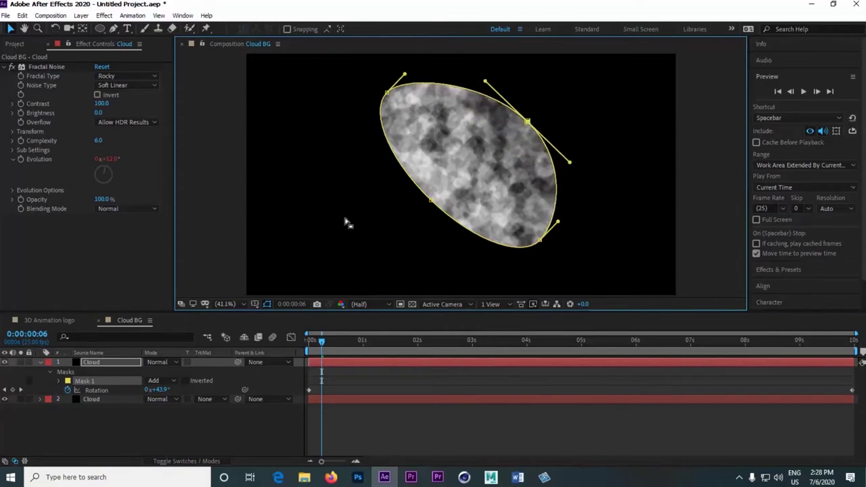
mouse_move(453, 217)
mouse_down()
mouse_move(440, 215)
mouse_move(457, 213)
mouse_up()
drag(539, 243, 563, 252)
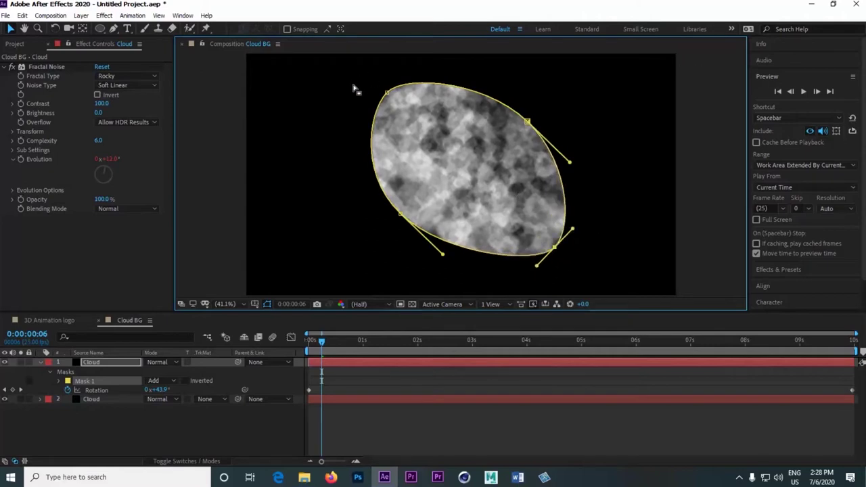
click(387, 92)
drag(387, 93, 381, 74)
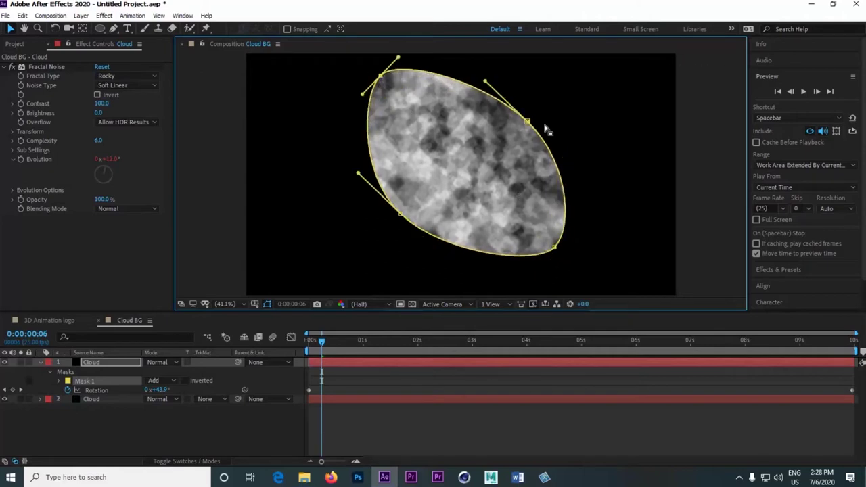
click(527, 123)
drag(527, 122, 543, 105)
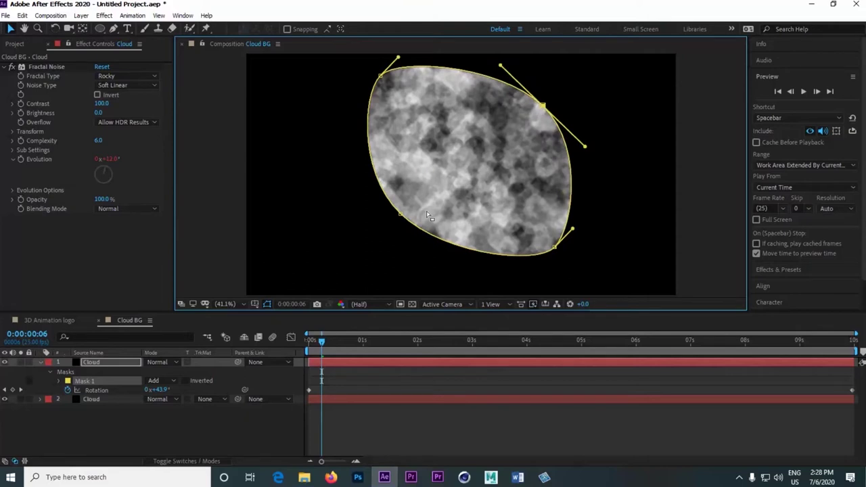
drag(400, 214, 377, 232)
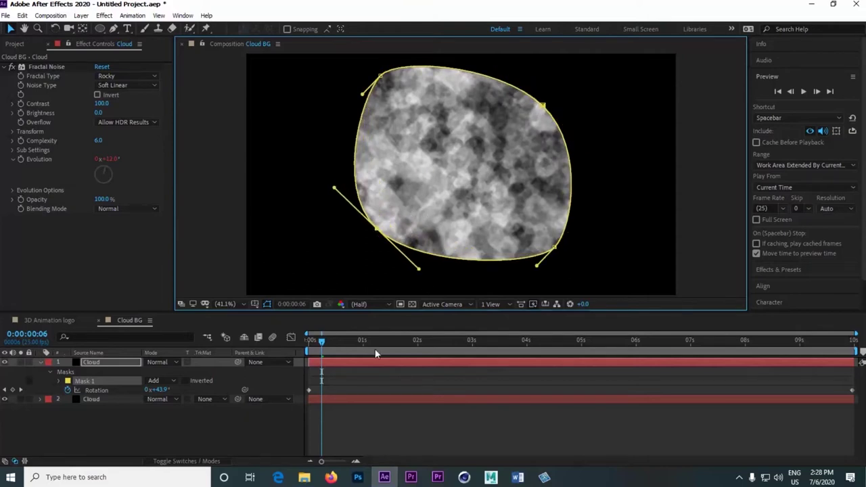
Set the Mask Feather of the upper Cloud layer's Mask 1 to 200 pixels and preview Cloud BG from the start.
click(121, 372)
click(59, 381)
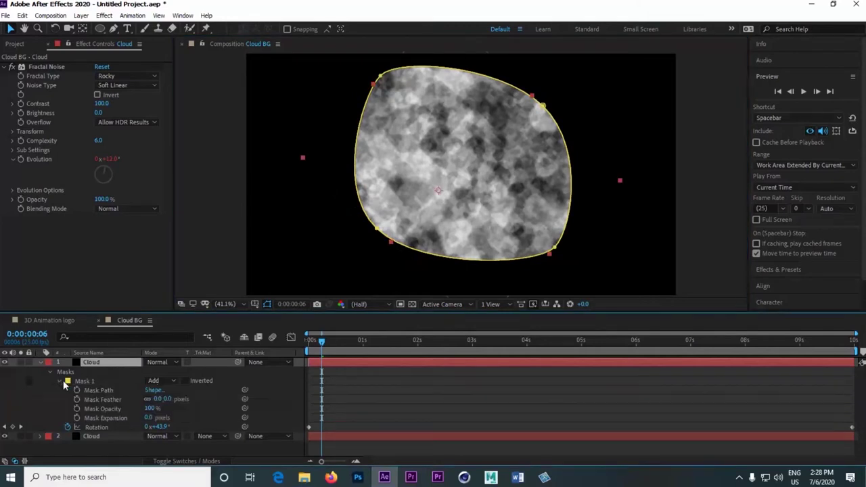
click(169, 400)
text(200)
key(Return)
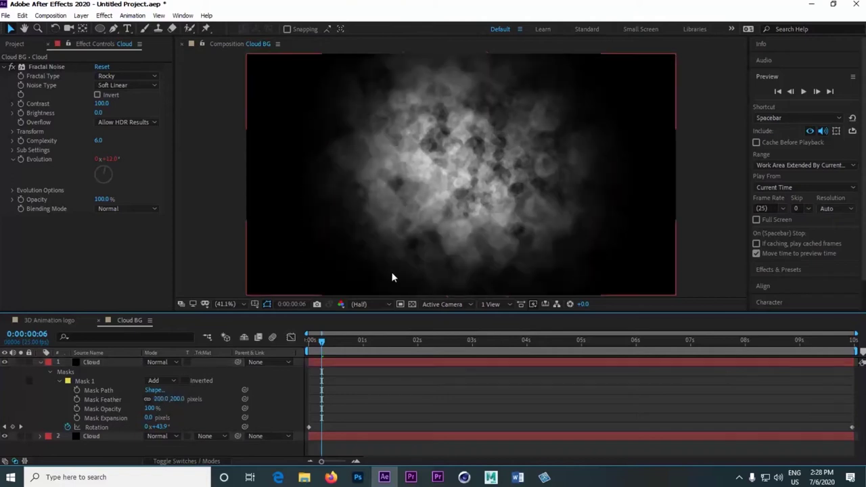
drag(322, 341, 310, 339)
click(803, 92)
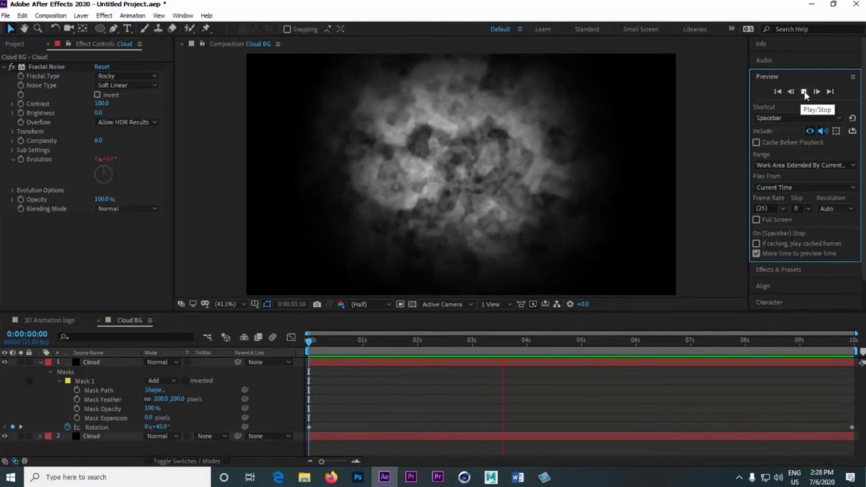
click(804, 92)
In the 3D Animation logo composition, move the Cloud BG layer beneath 3D Text and preview the result from the start.
click(49, 320)
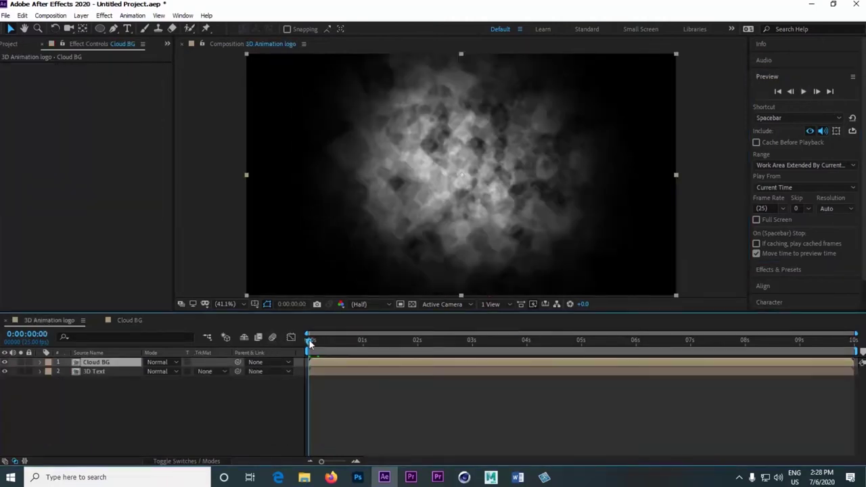
drag(308, 342, 257, 363)
drag(112, 366, 105, 382)
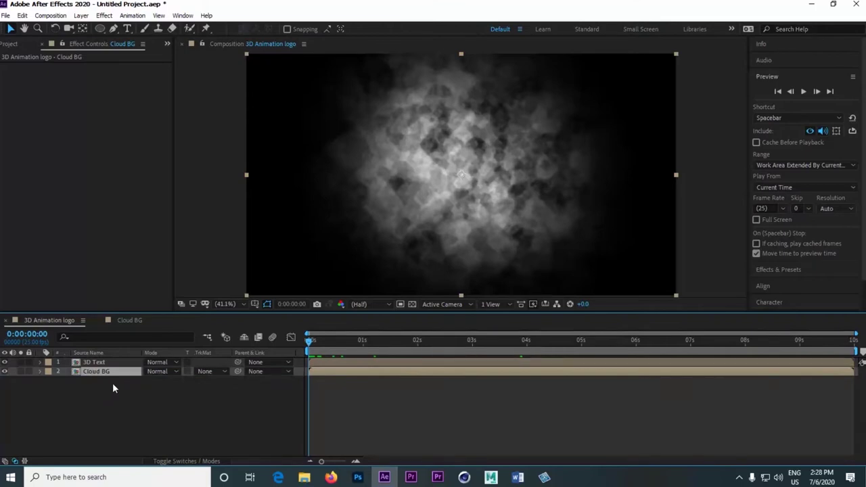
click(806, 92)
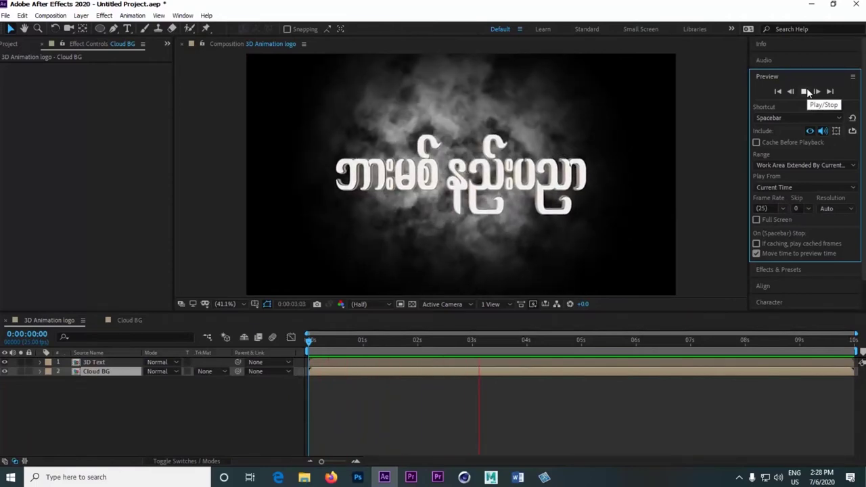
click(808, 92)
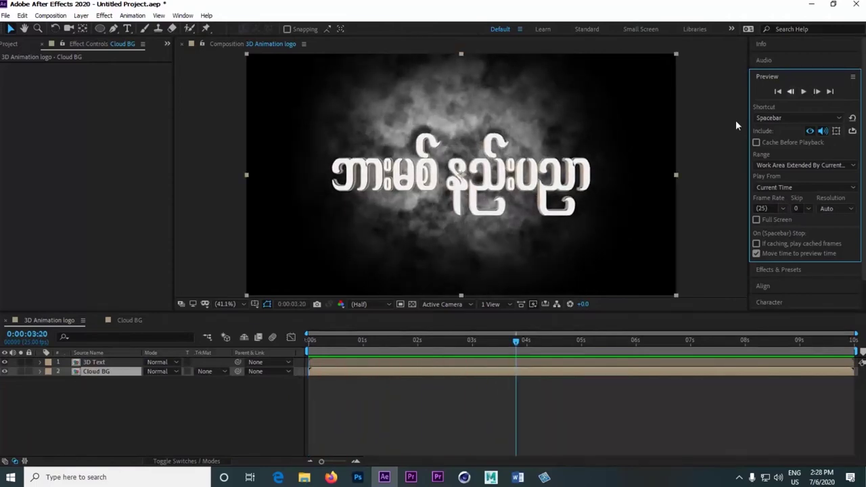
Duplicate the 3D Text layer and rename the upper copy 3D Text Shine.
click(92, 364)
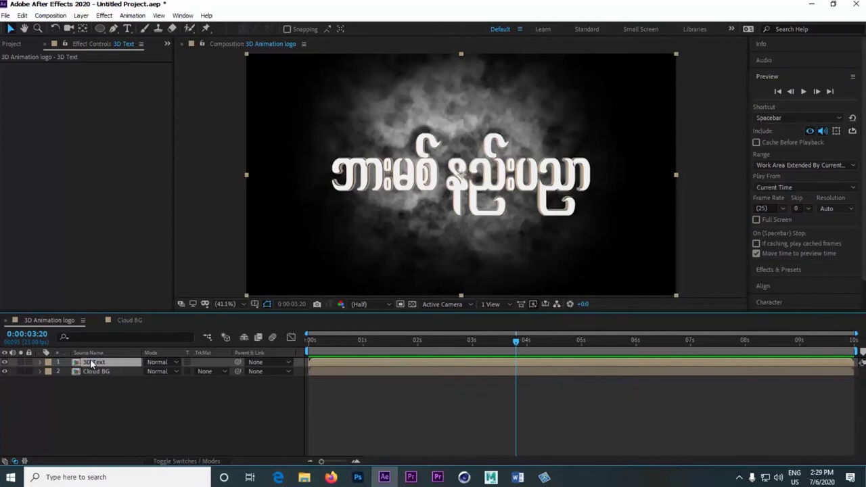
key(ctrl+d)
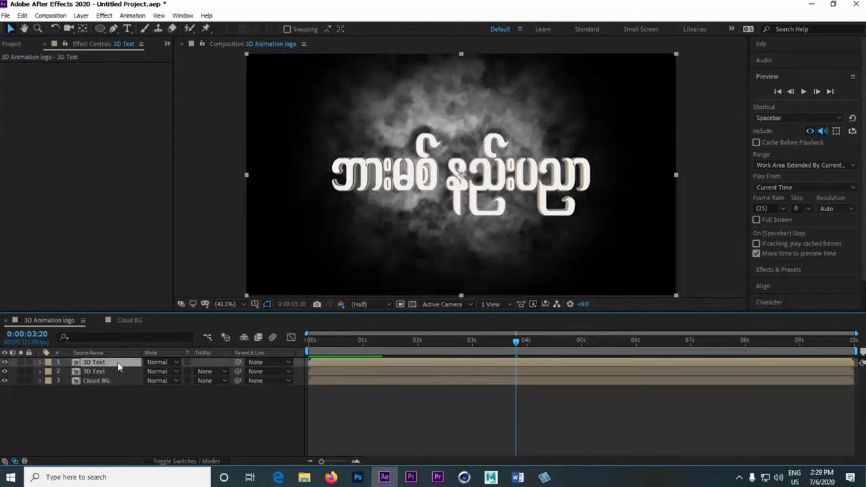
right_click(117, 363)
click(152, 342)
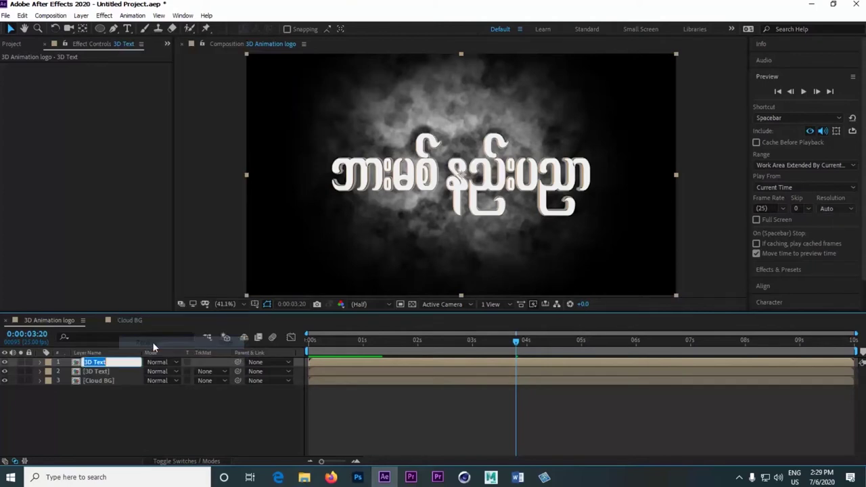
click(126, 360)
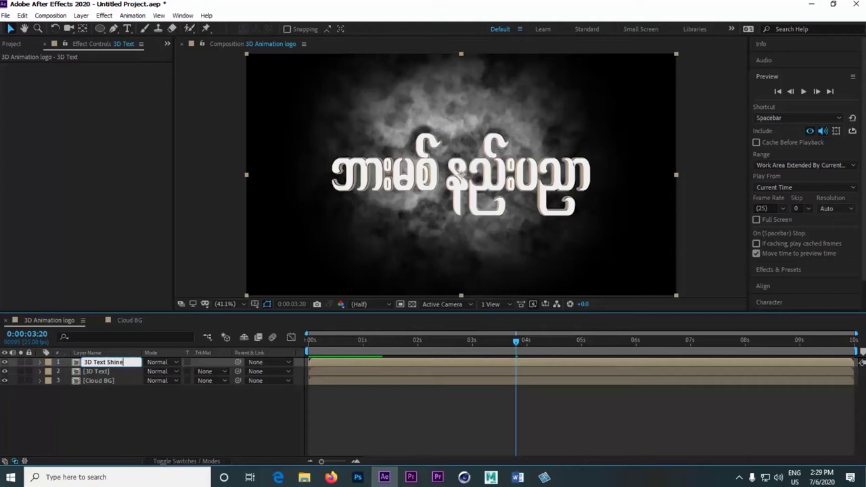
click(91, 448)
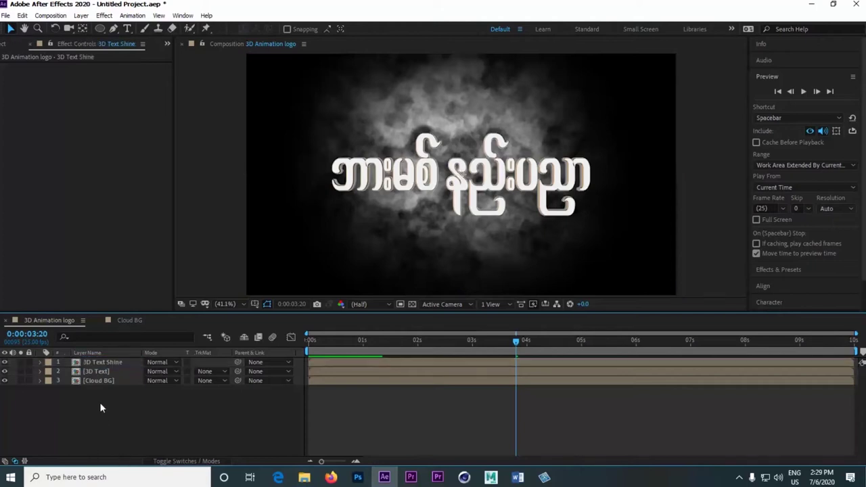
Apply the RG Trapcode Shine effect to the 3D Text Shine layer and set its Ray Length to 20.
click(125, 362)
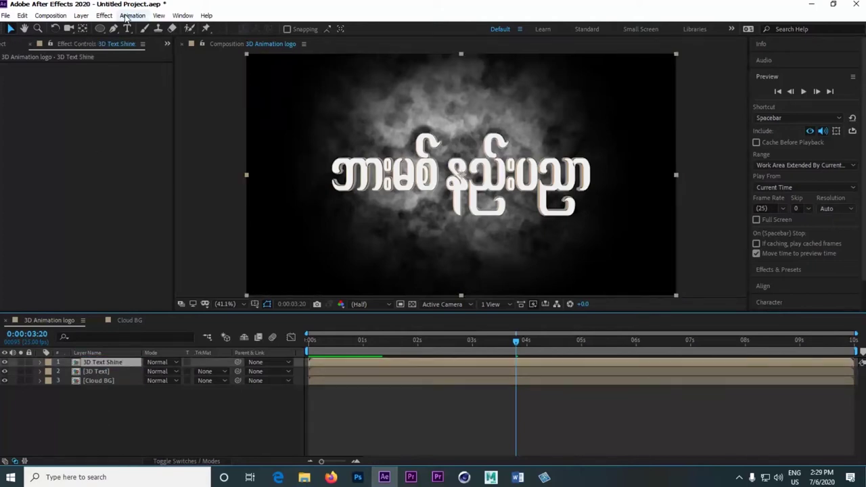
click(104, 16)
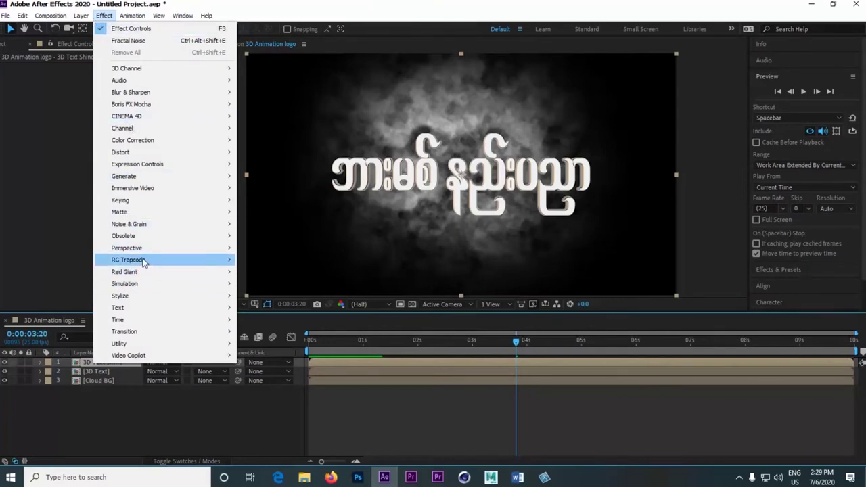
mouse_move(149, 263)
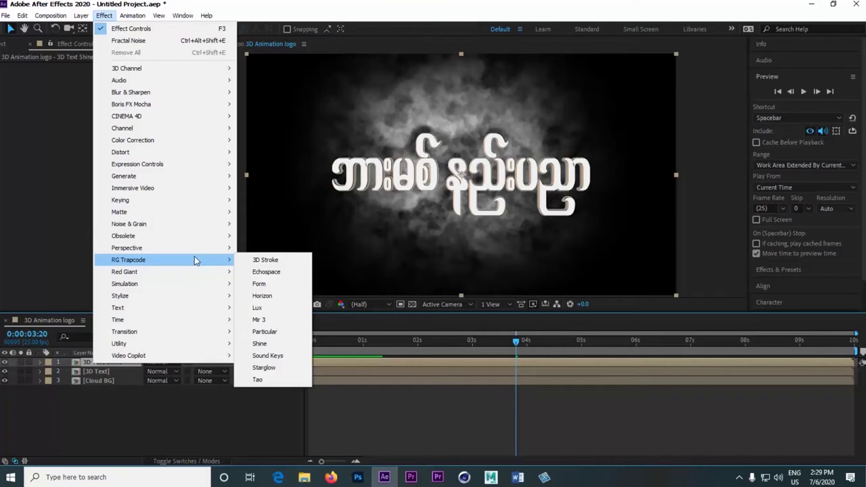
click(261, 344)
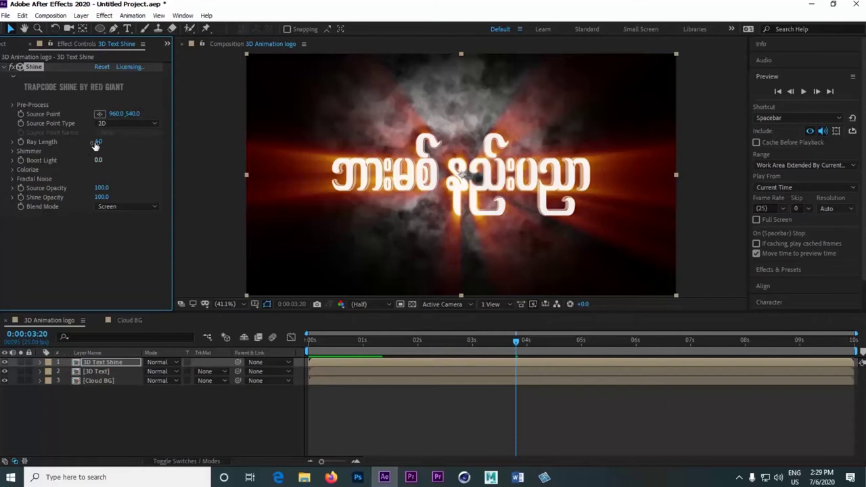
click(97, 142)
text(20)
key(Return)
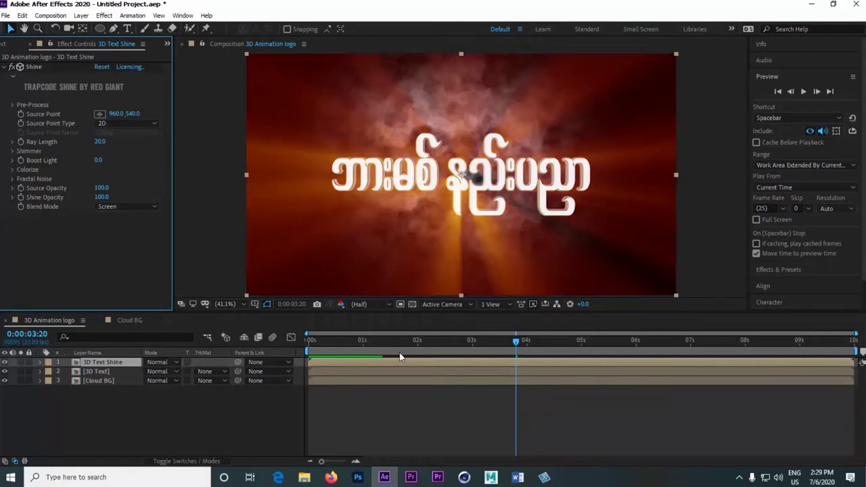
Keyframe the 3D Text Shine layer's opacity at 100% at 0:00:03:20 and at 0% at 0:00:04:12.
click(375, 363)
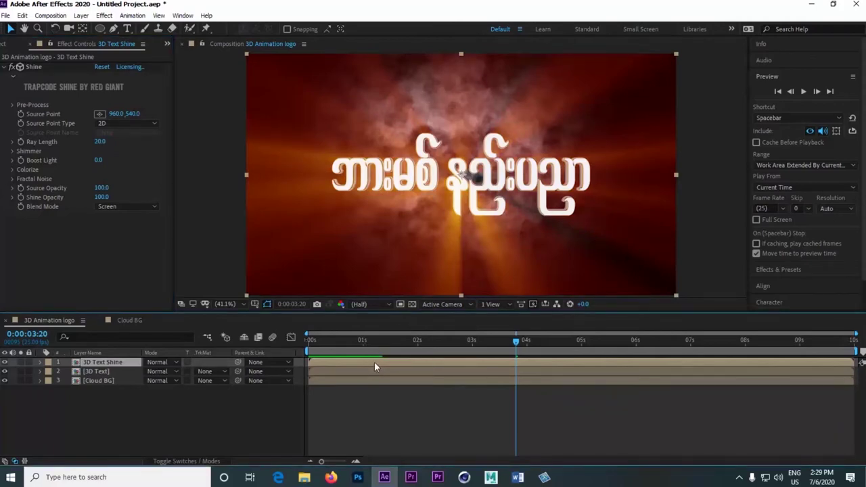
key(t)
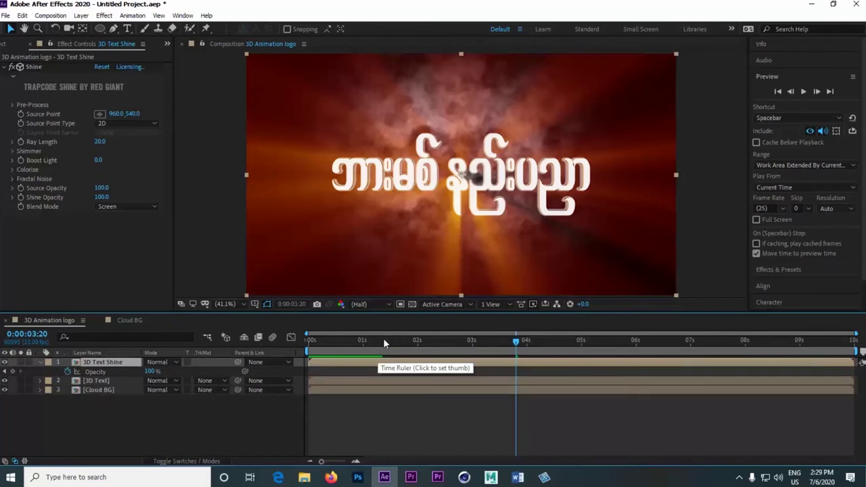
click(379, 341)
drag(379, 340, 517, 357)
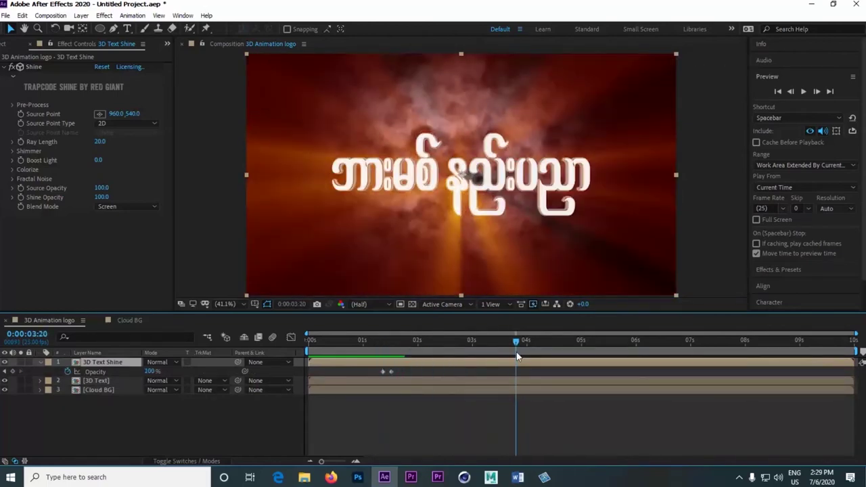
click(12, 372)
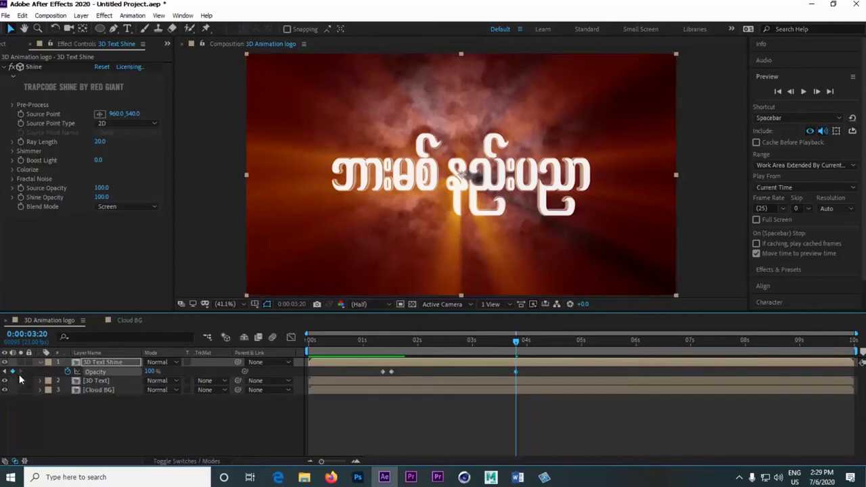
drag(520, 342, 554, 360)
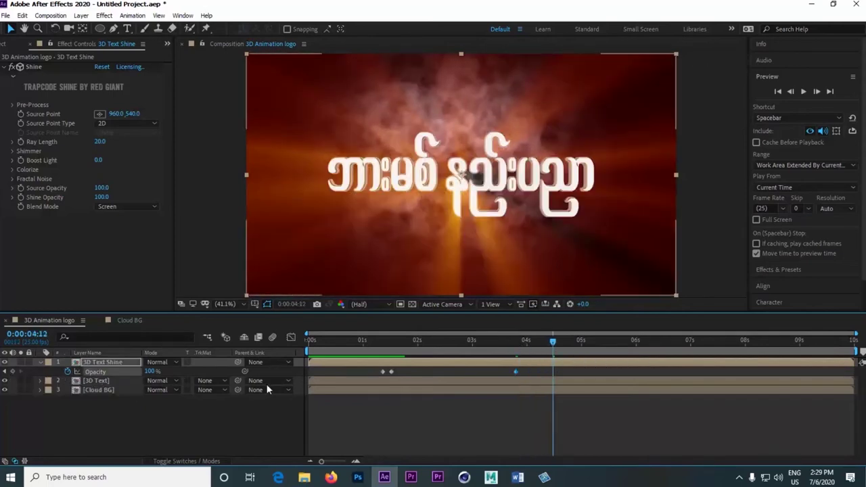
click(153, 371)
text(0)
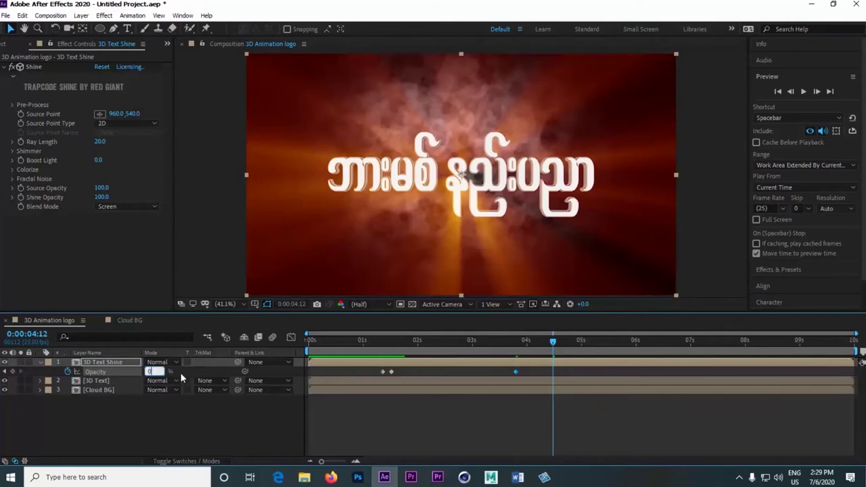
key(Return)
Keyframe the Shine effect's Shimmer Amount at 100 at 0:00:01:19.
drag(503, 342, 411, 362)
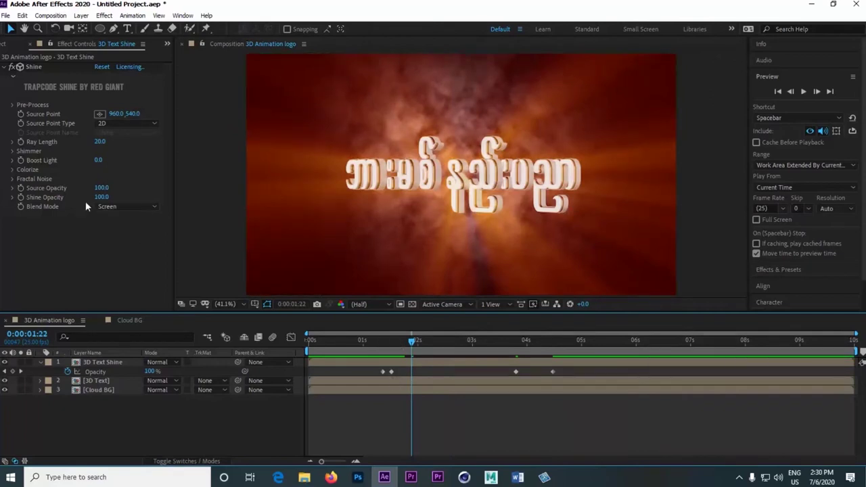
mouse_move(412, 342)
mouse_down()
mouse_move(386, 341)
mouse_move(402, 343)
mouse_up()
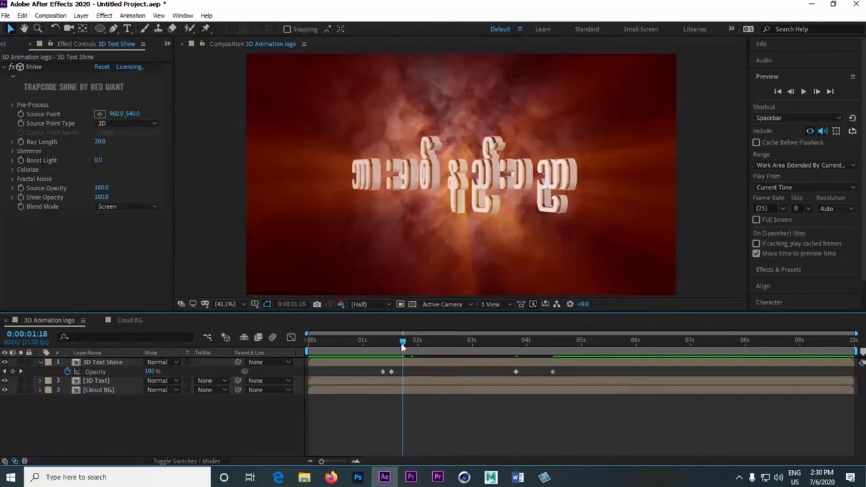
key(Page_Down)
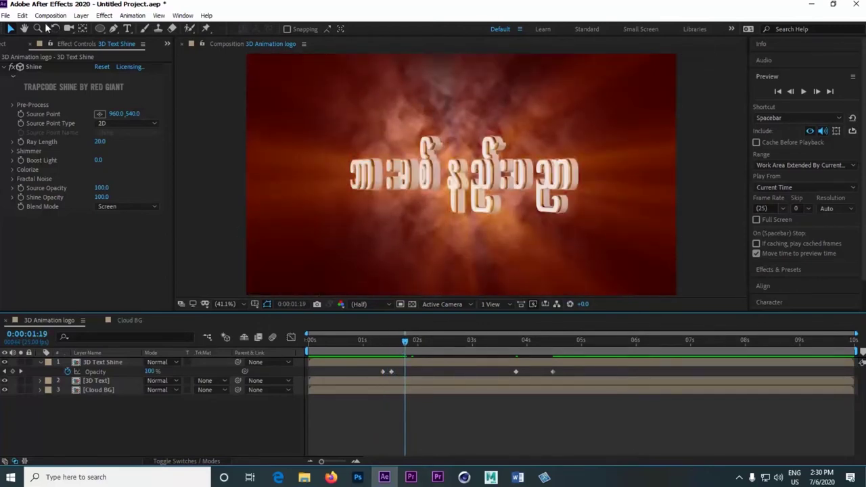
click(12, 151)
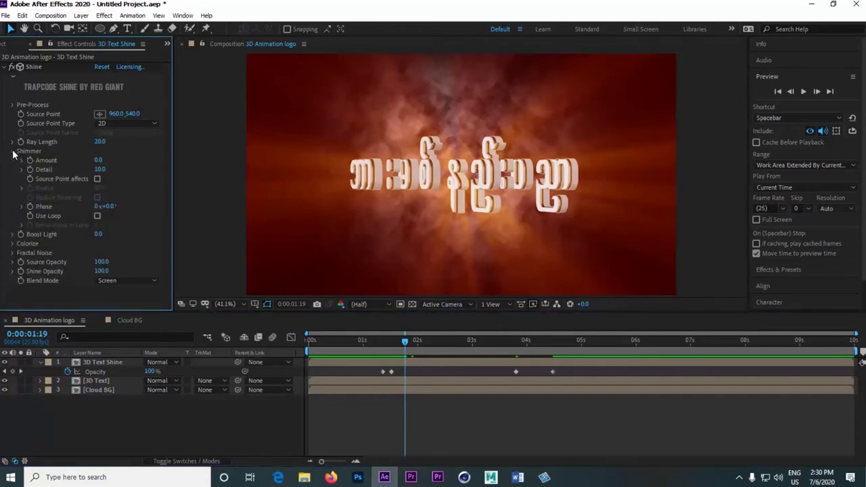
click(41, 160)
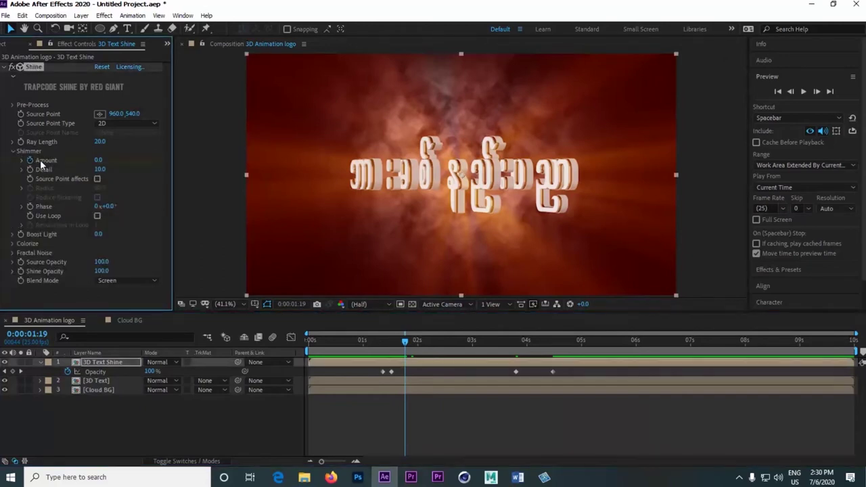
click(97, 160)
text(100)
key(Return)
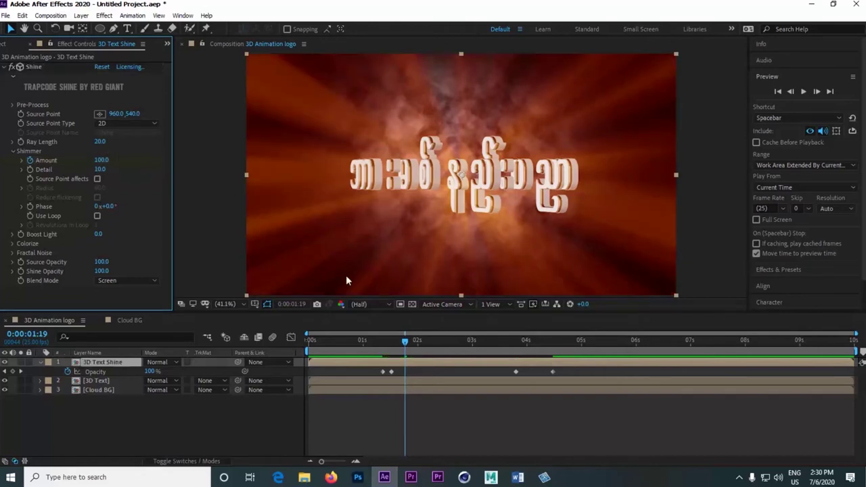
Set the Shimmer Amount to 0 at 0:00:03:00 and reveal the 3D Text Shine layer's keyframes.
drag(405, 343, 473, 346)
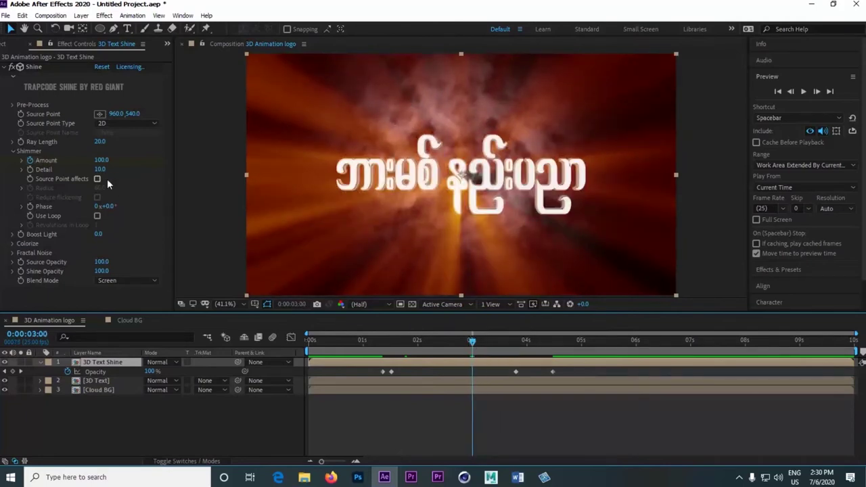
click(101, 161)
text(0)
key(Return)
click(428, 366)
key(u)
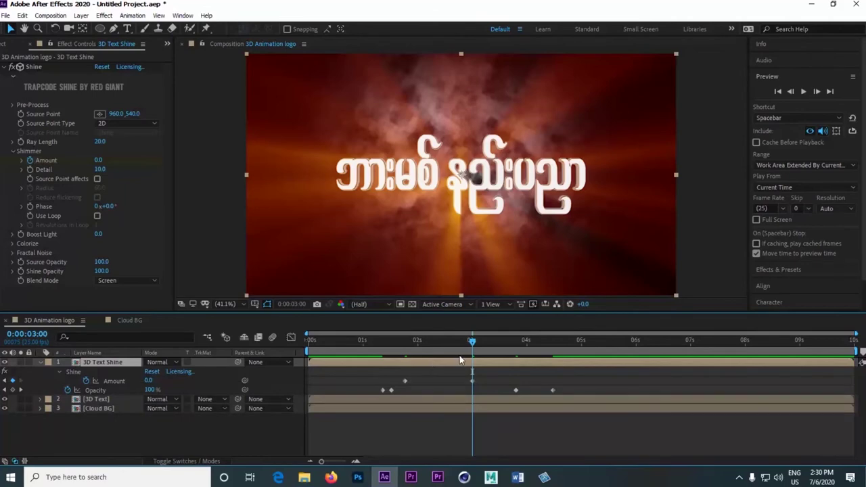
Keyframe the Shine effect's Boost Light at 4 at 0:00:01:19.
click(404, 343)
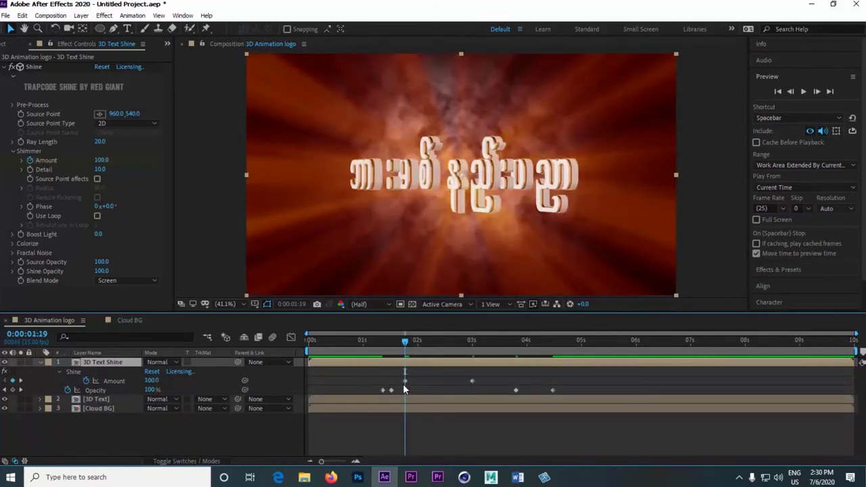
click(99, 235)
text(4)
key(Return)
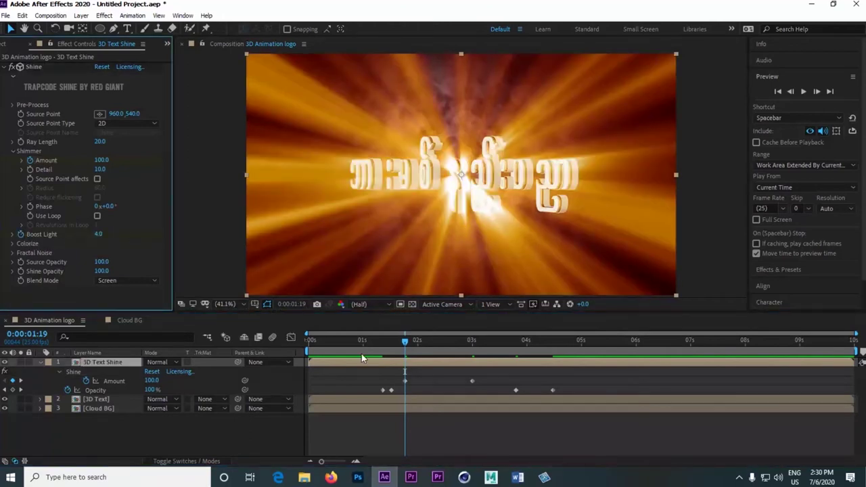
Set the Shine effect's Boost Light to 10 at 0:00:03:00.
drag(405, 343, 473, 364)
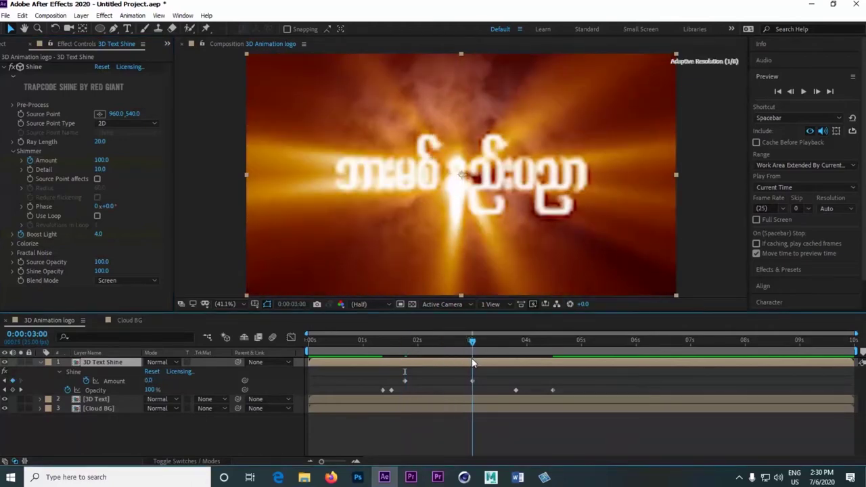
click(99, 234)
text(10)
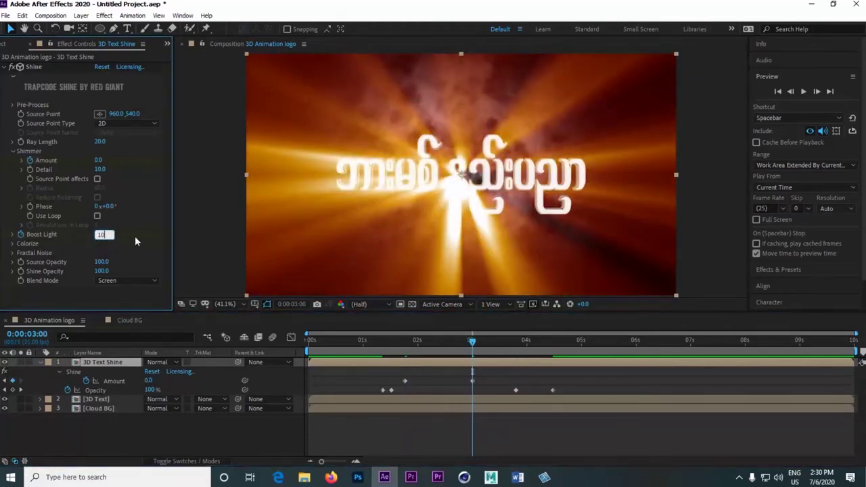
key(Return)
Set the Shine effect's Boost Light to 0 at 0:00:04:12.
drag(473, 342, 553, 364)
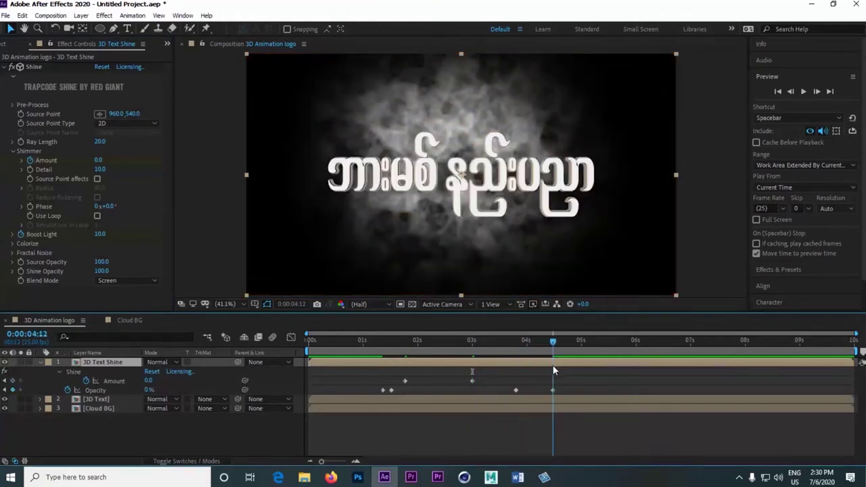
click(100, 235)
text(0)
key(Return)
Preview the light-ray animation from 0:00:01:08.
click(381, 344)
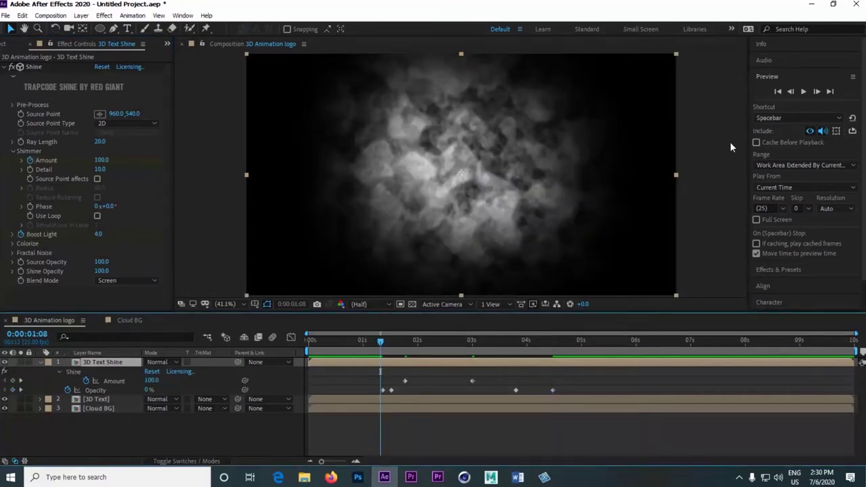
click(804, 91)
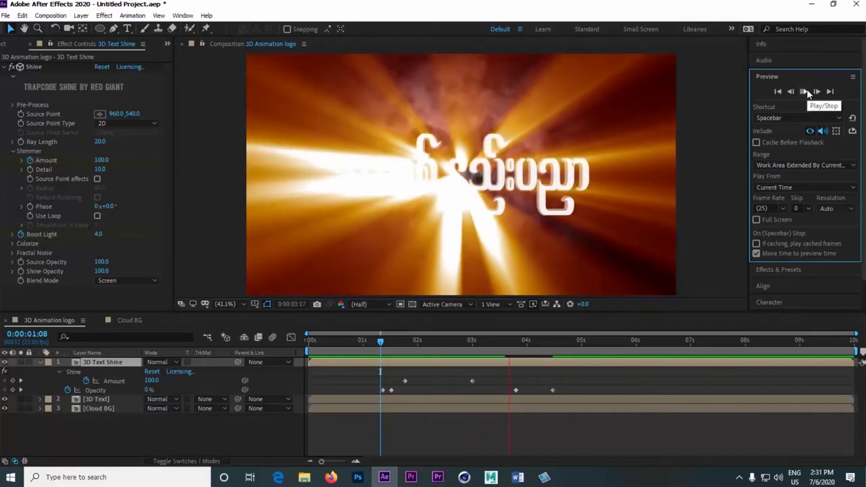
click(806, 92)
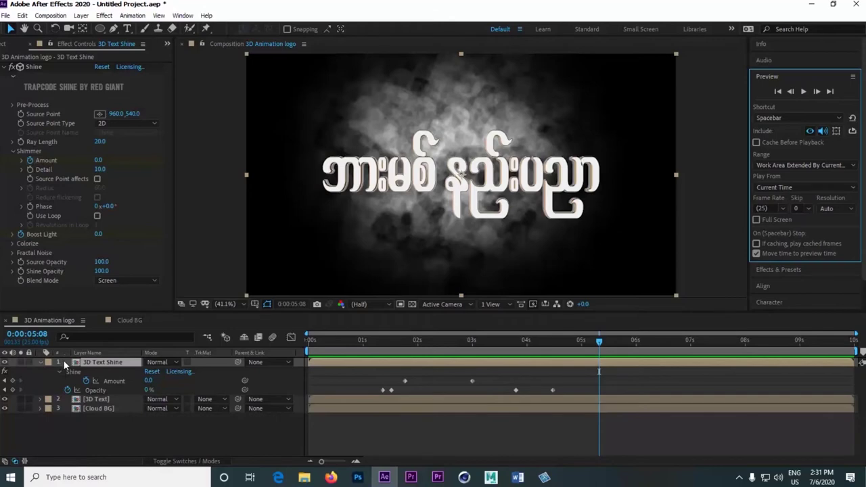
Collapse the 3D Text Shine layer, duplicate the 3D Text layer and place the copy above 3D Text Shine.
click(41, 362)
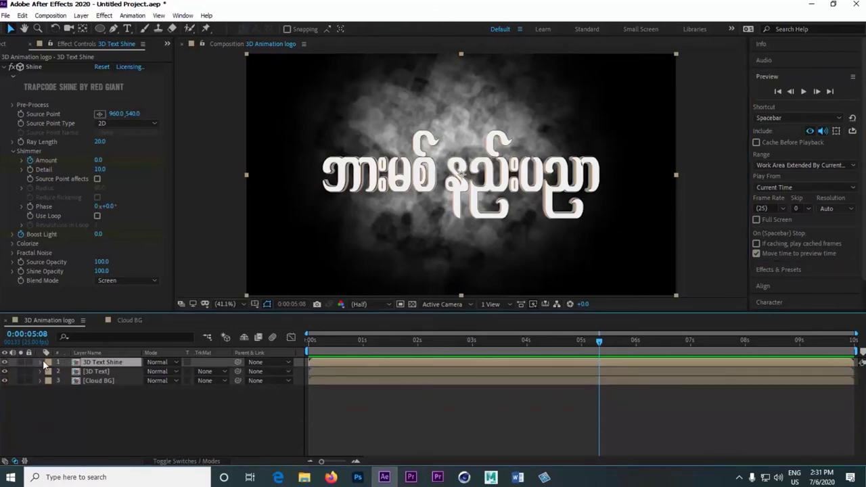
click(102, 372)
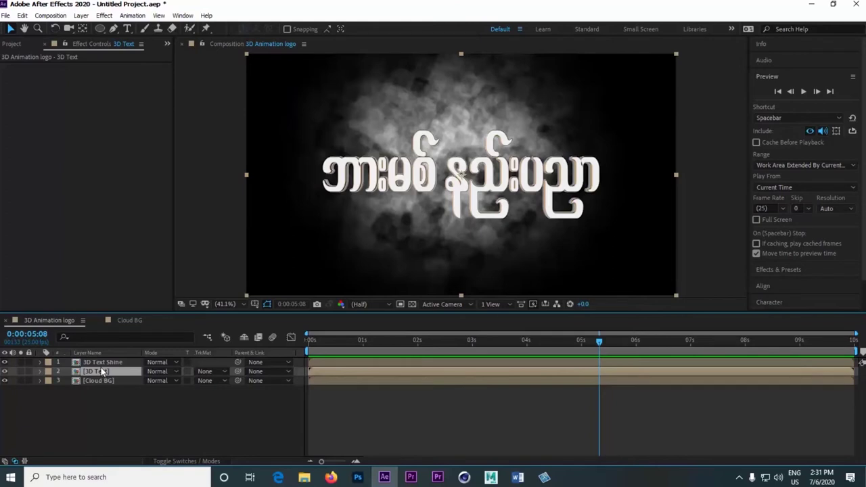
key(ctrl+d)
drag(101, 371, 103, 364)
Keyframe the duplicated 3D Text layer's opacity at 0% at 0:00:03:09.
drag(406, 343, 492, 366)
key(t)
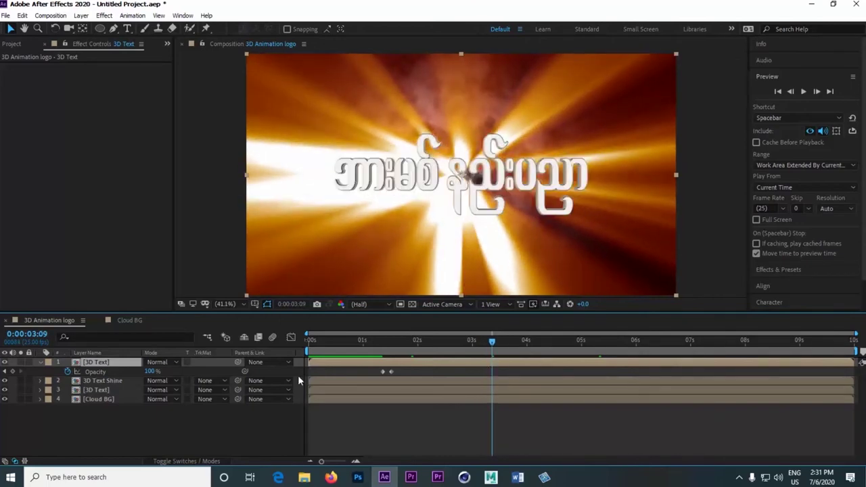
click(13, 371)
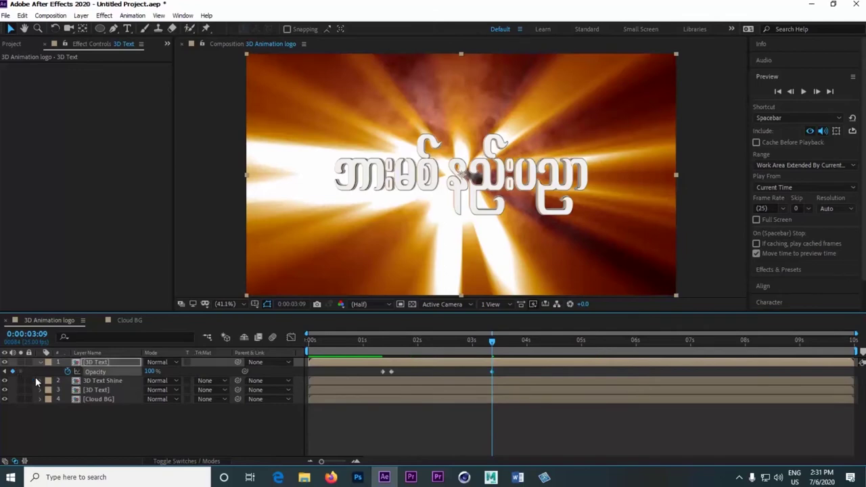
click(153, 372)
text(0)
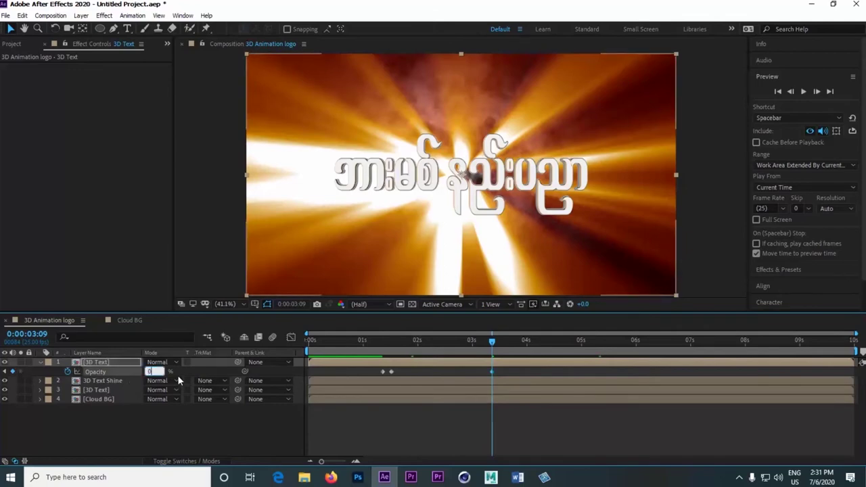
key(Return)
Apply Directional Blur to the topmost 3D Text layer and set its Blur Length to 200.
drag(387, 346, 436, 359)
click(437, 363)
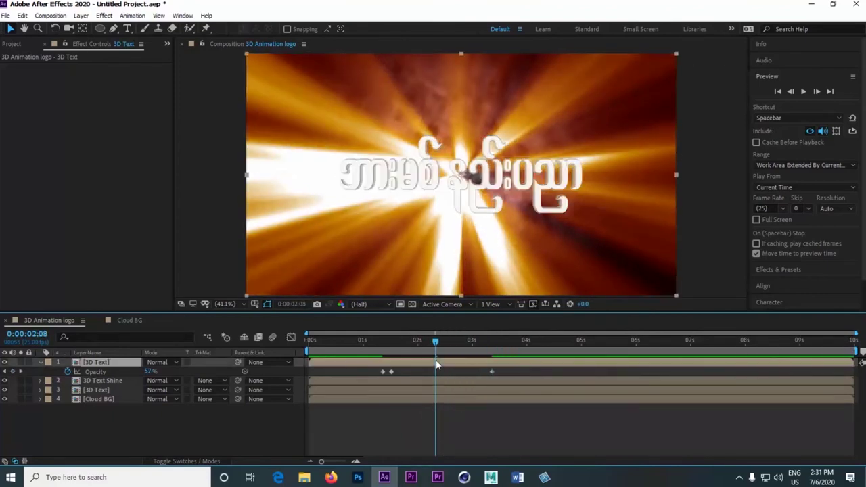
click(104, 15)
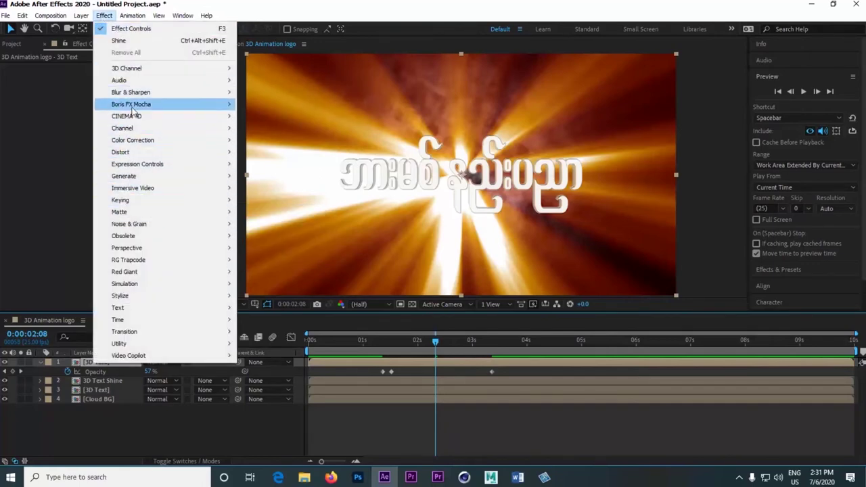
mouse_move(134, 95)
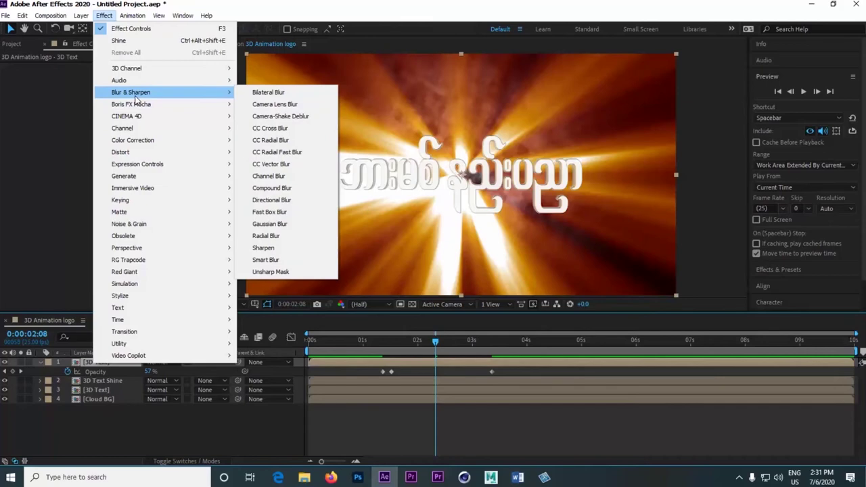
click(287, 202)
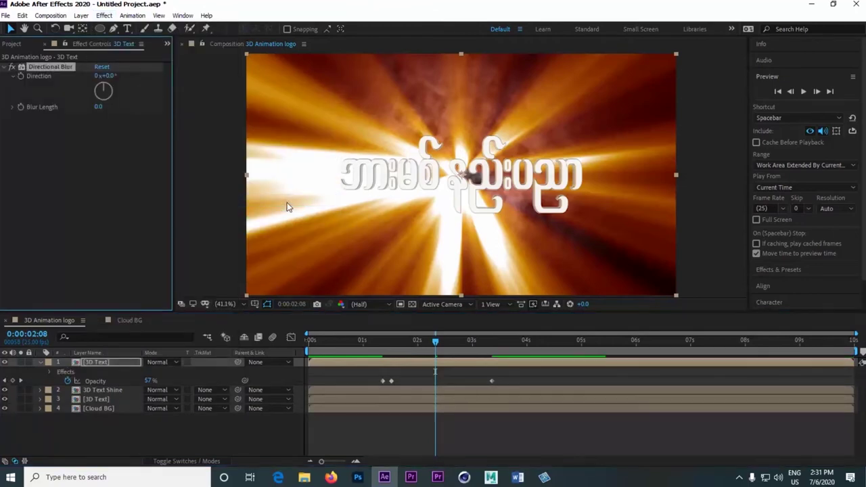
click(100, 109)
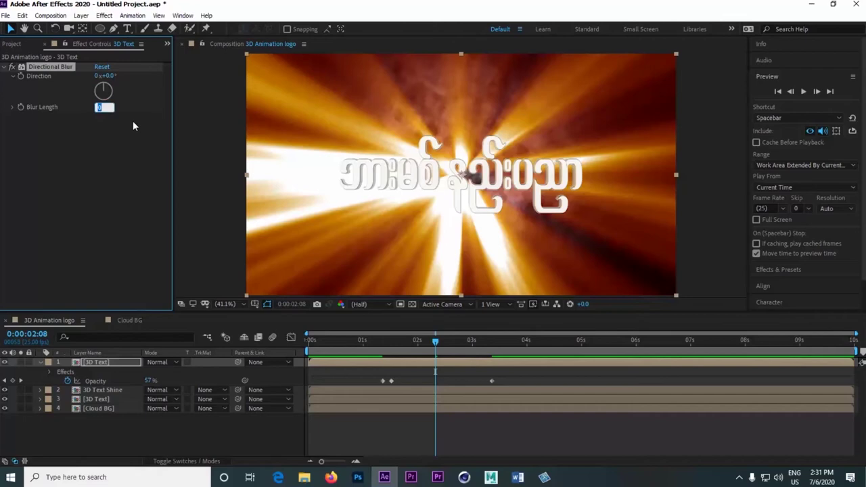
text(90)
click(132, 107)
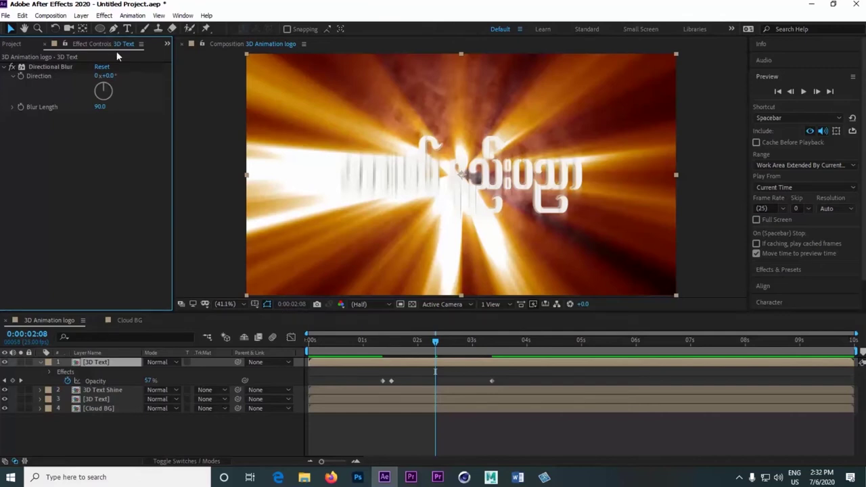
click(99, 107)
text(200)
key(Return)
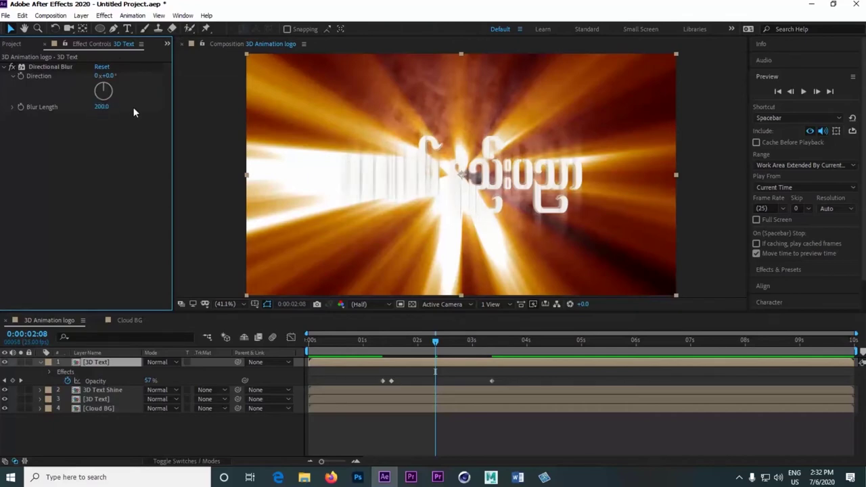
Add CC Threshold to the topmost 3D Text layer with a threshold of 90 and place it above Directional Blur.
click(105, 15)
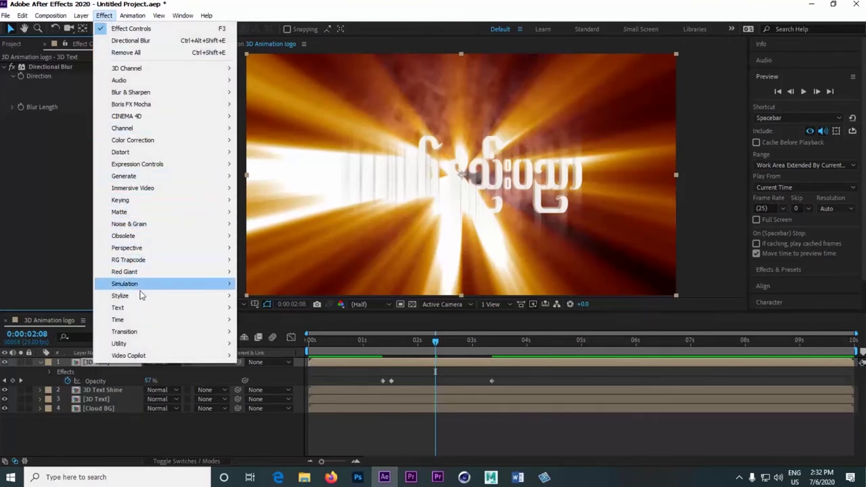
mouse_move(142, 300)
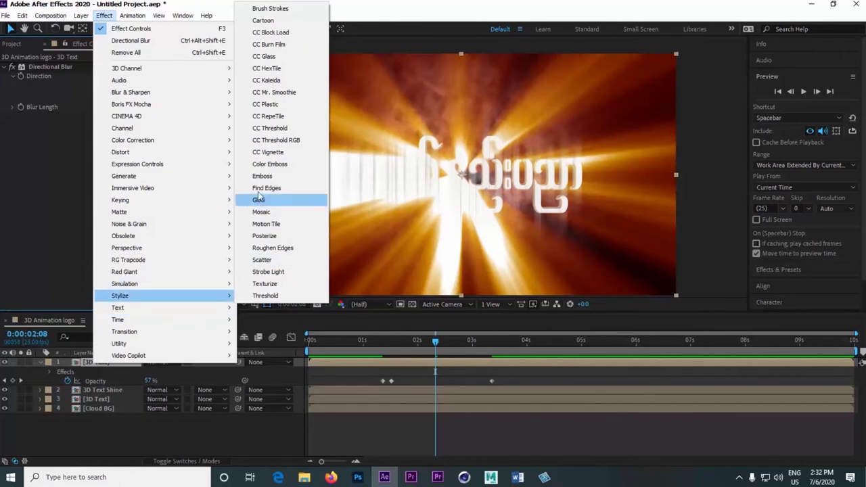
click(280, 131)
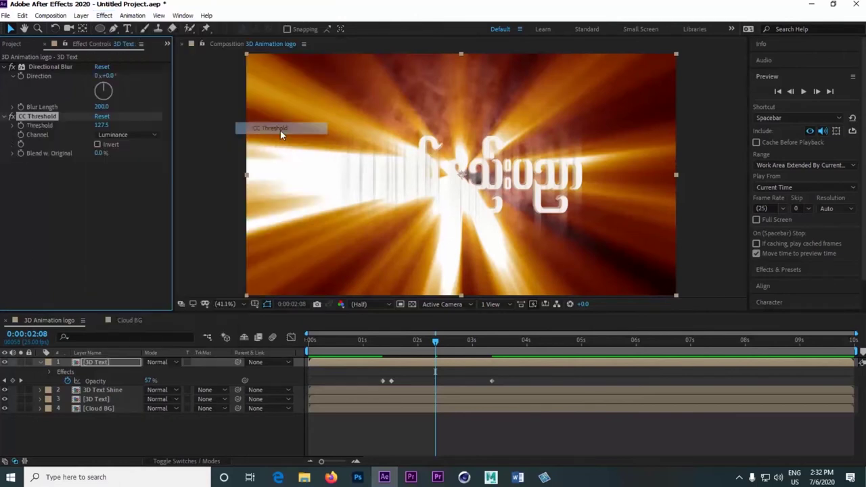
click(102, 126)
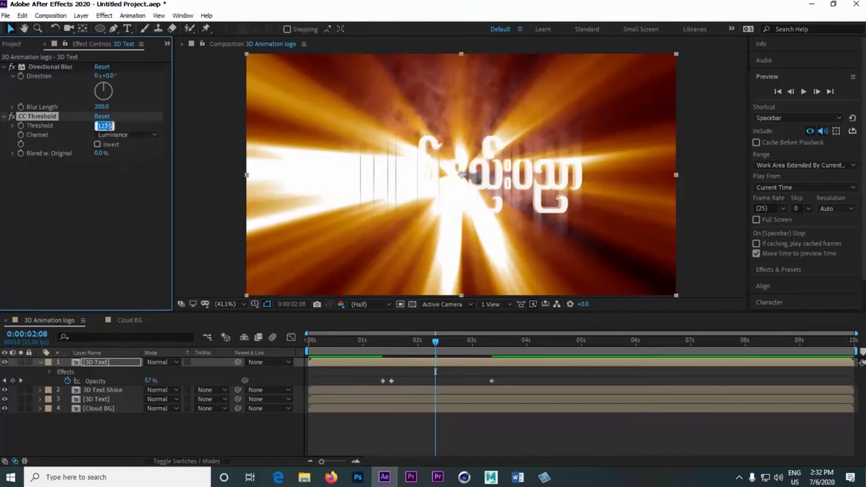
text(90)
key(Return)
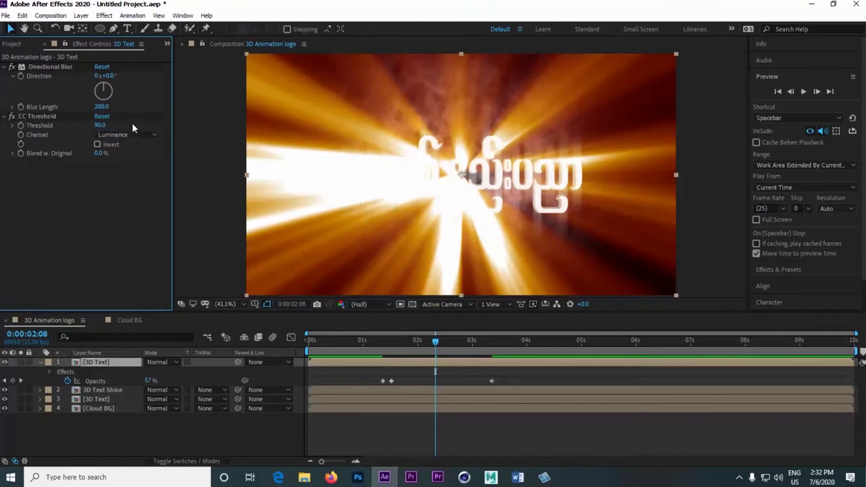
drag(39, 116, 42, 66)
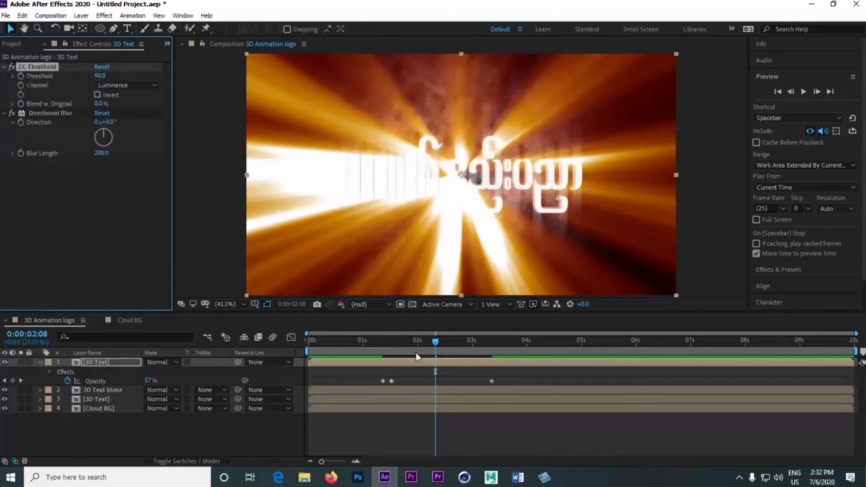
Preview the blurred text animation from 0:00:01:06.
drag(417, 357, 376, 341)
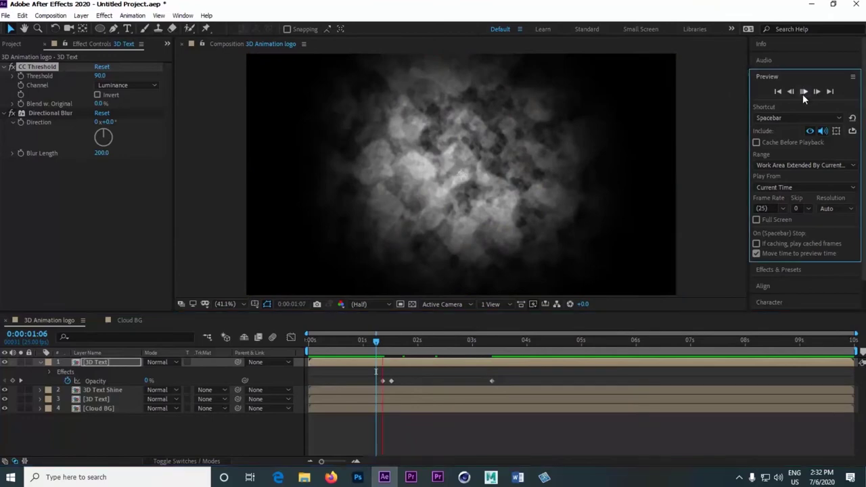
click(803, 92)
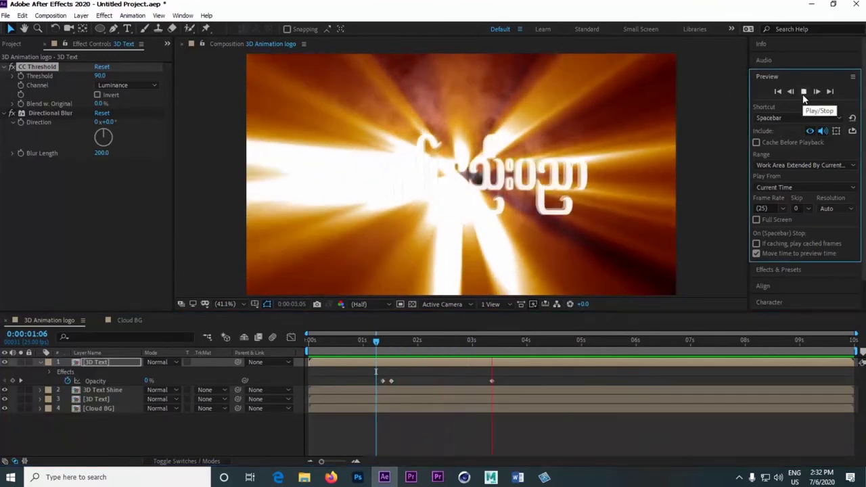
click(804, 93)
Add the Glow effect to the topmost 3D Text layer.
drag(418, 342, 405, 342)
click(412, 362)
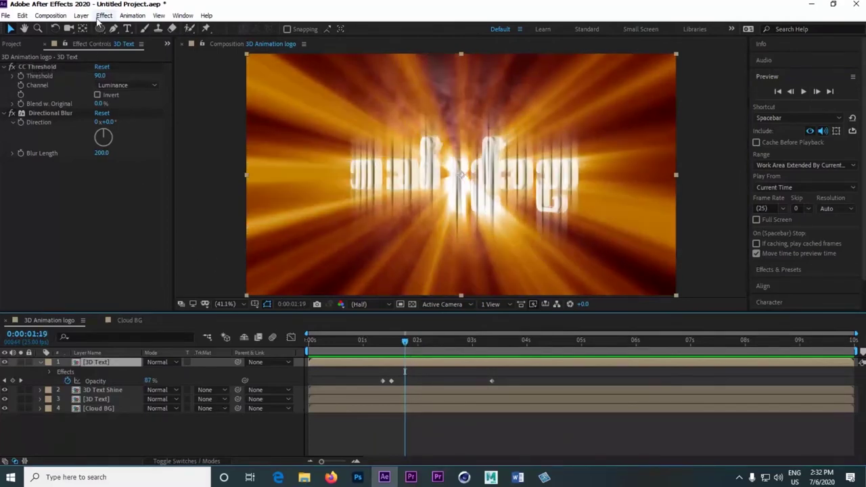
click(102, 16)
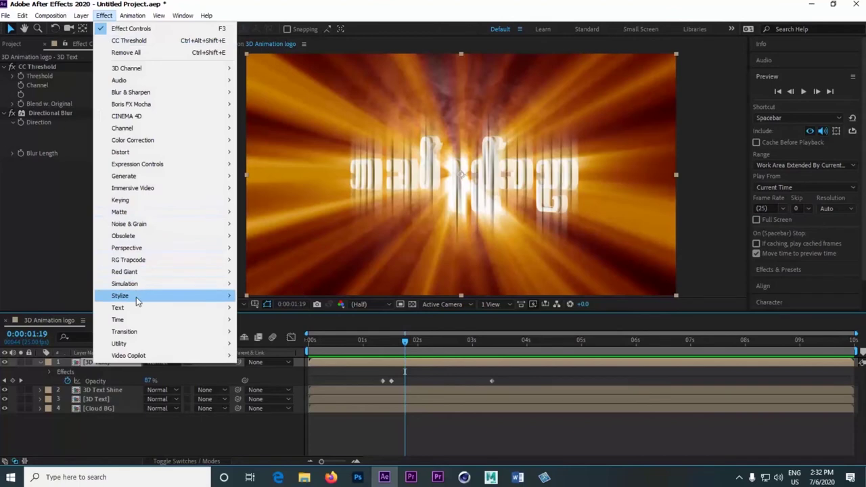
mouse_move(136, 297)
click(301, 203)
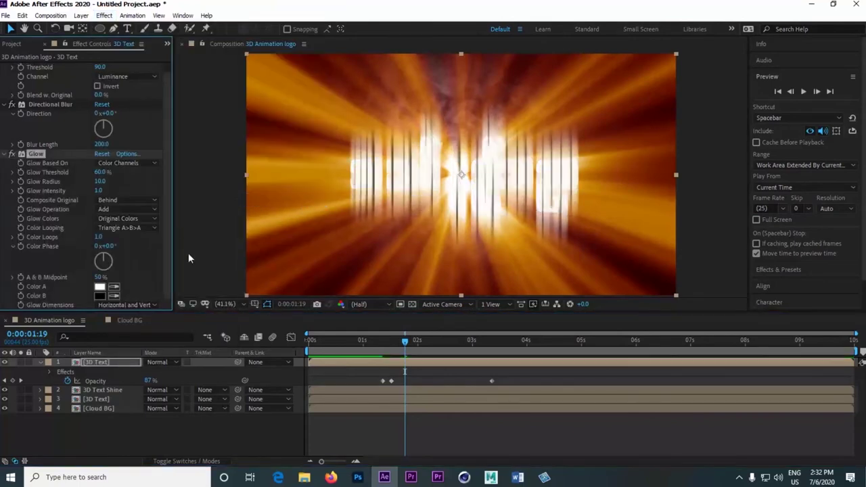
Keyframe the Glow Threshold at 90% at 0:00:01:13.
drag(387, 343, 392, 348)
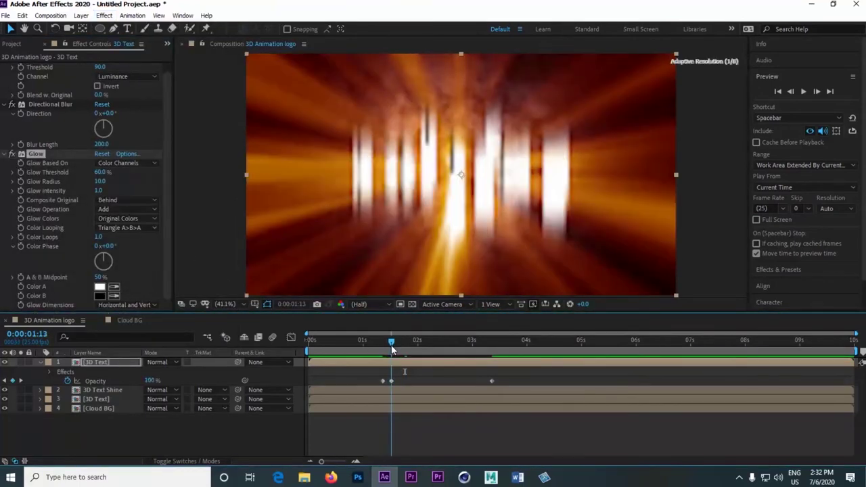
click(100, 173)
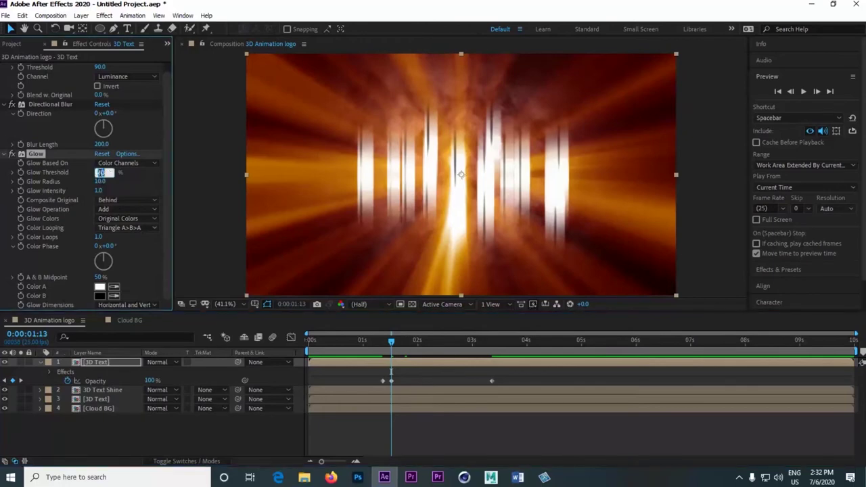
text(90)
key(Return)
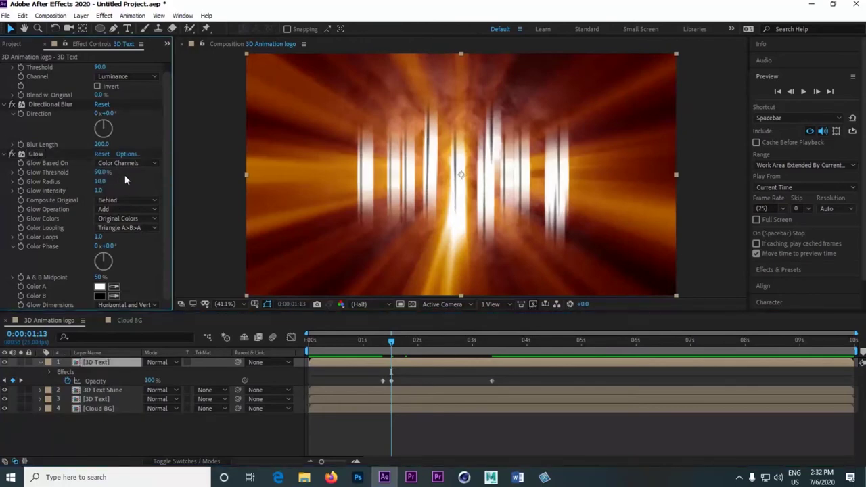
click(22, 175)
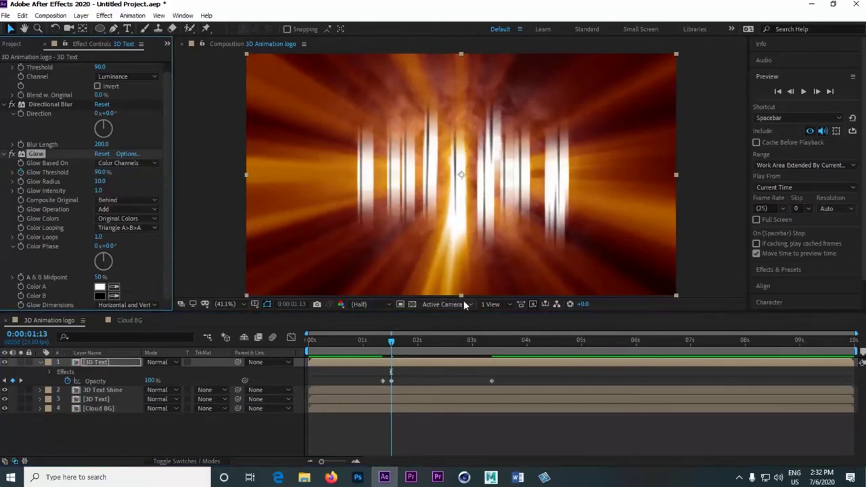
Keyframe the topmost 3D Text layer's Glow Threshold at 0% at 0:00:03:08.
click(494, 347)
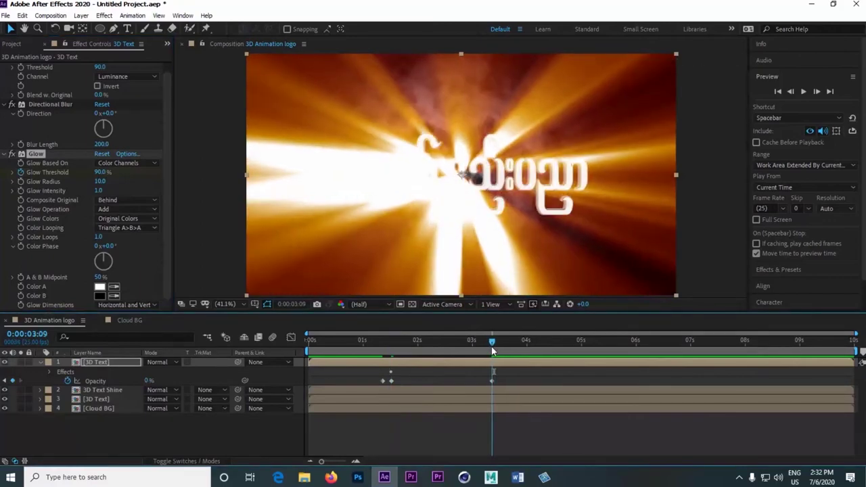
click(103, 172)
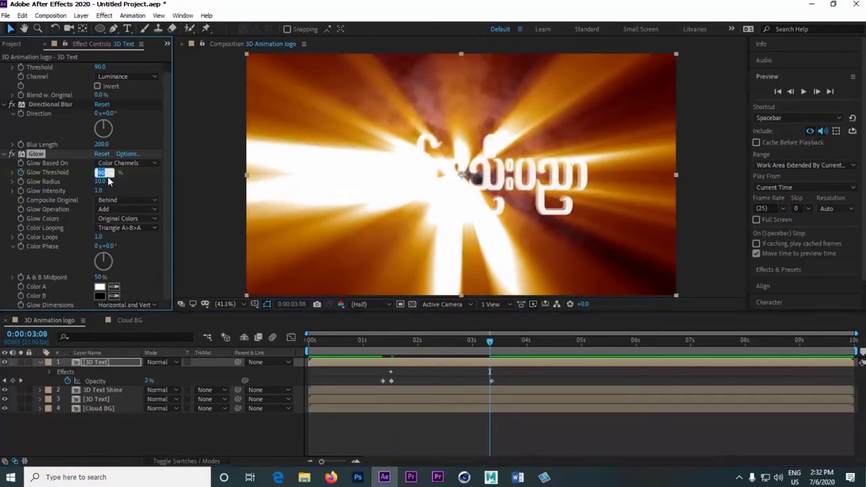
text(0)
key(Return)
Preview the glowing text animation from 0:00:01:06.
mouse_move(381, 348)
mouse_down()
mouse_move(394, 347)
mouse_move(377, 346)
mouse_up()
click(804, 91)
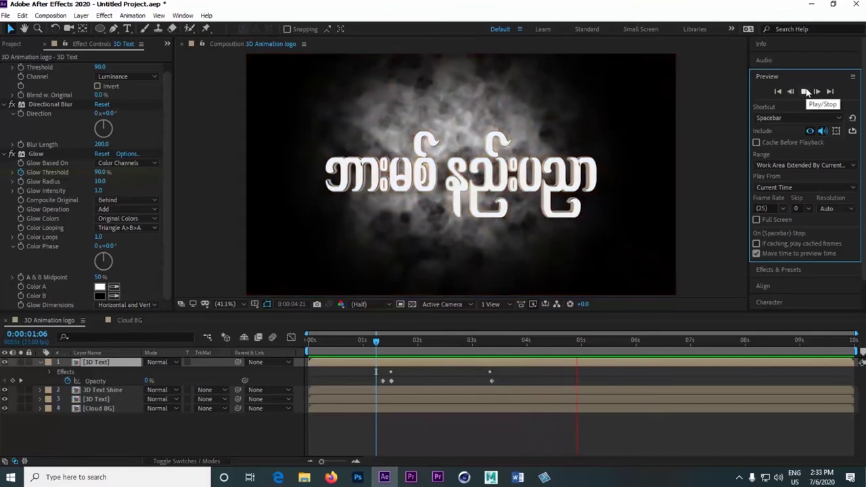
click(806, 92)
Duplicate the topmost 3D Text layer and set the copy's Directional Blur length to 300.
mouse_move(409, 340)
mouse_down()
mouse_move(375, 344)
mouse_move(394, 351)
mouse_move(405, 342)
mouse_up()
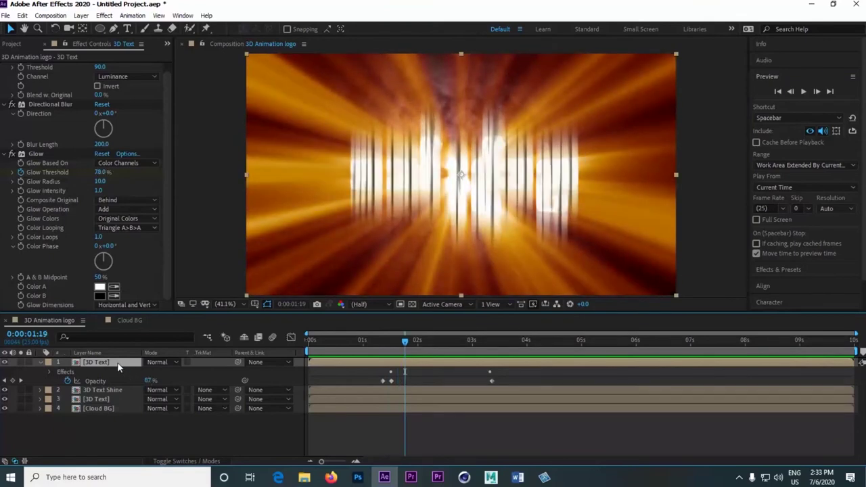
key(ctrl+d)
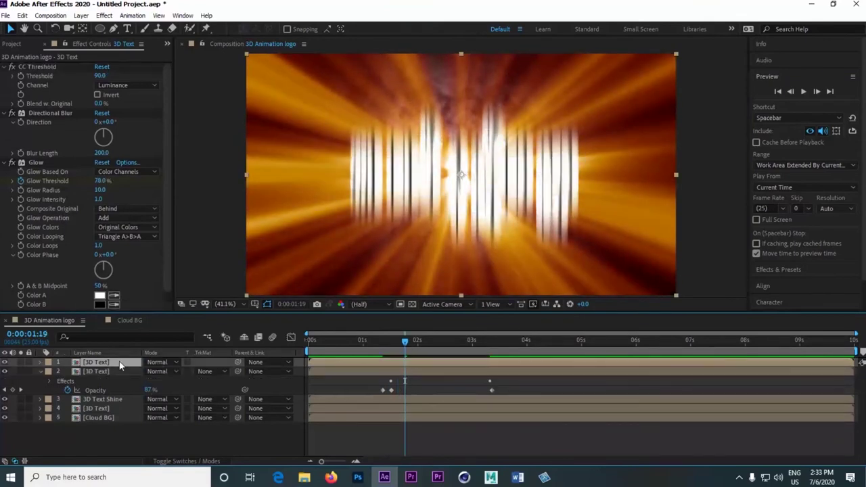
click(100, 154)
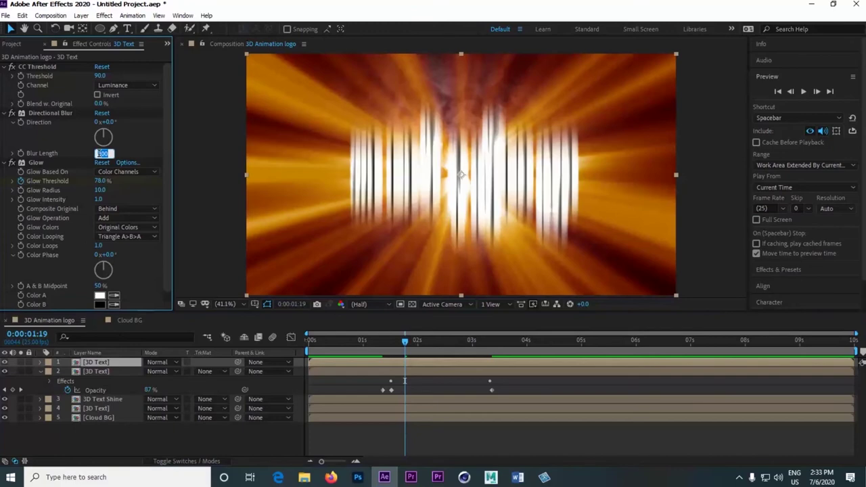
text(300)
click(125, 153)
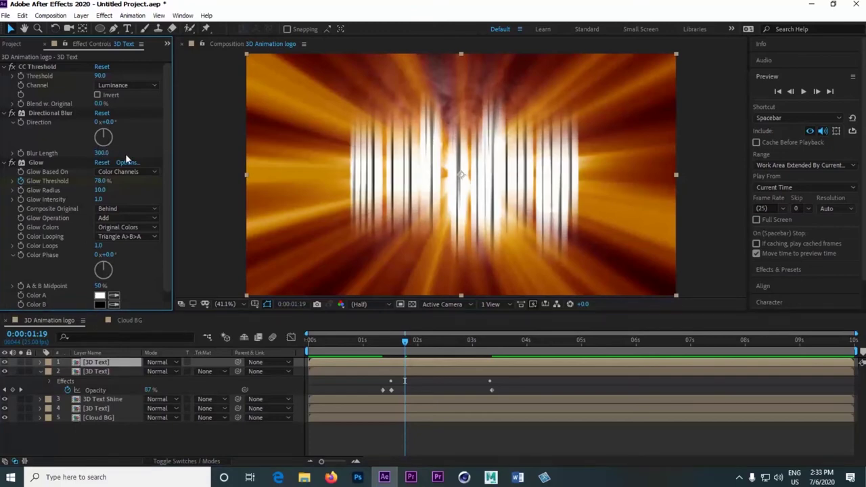
Preview the doubled blurred text animation from 0:00:01:05.
click(374, 341)
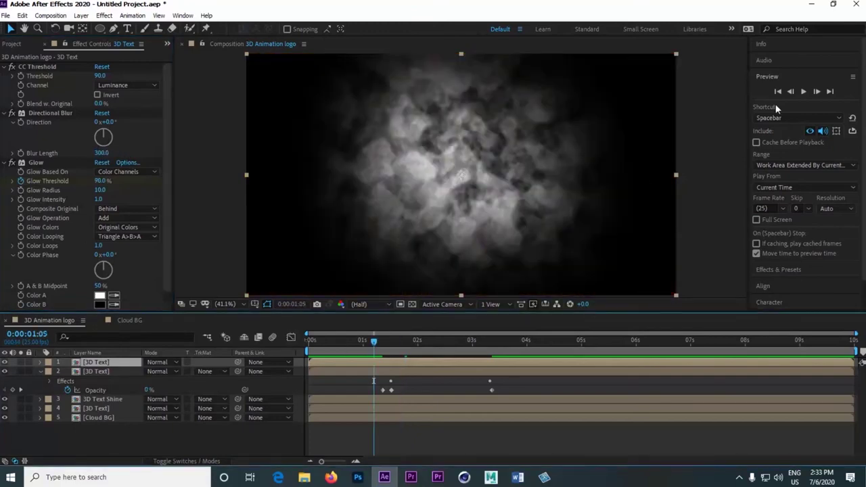
click(803, 91)
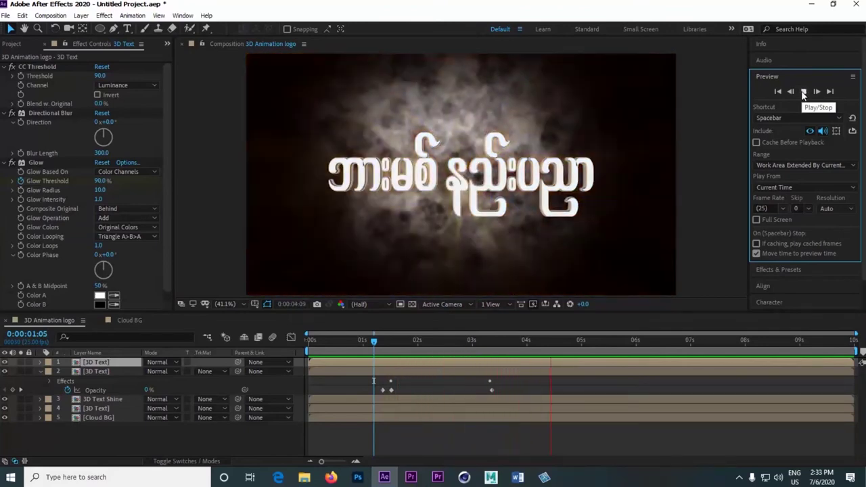
click(803, 91)
Collapse the second 3D Text layer and add a new adjustment layer above all layers.
click(41, 370)
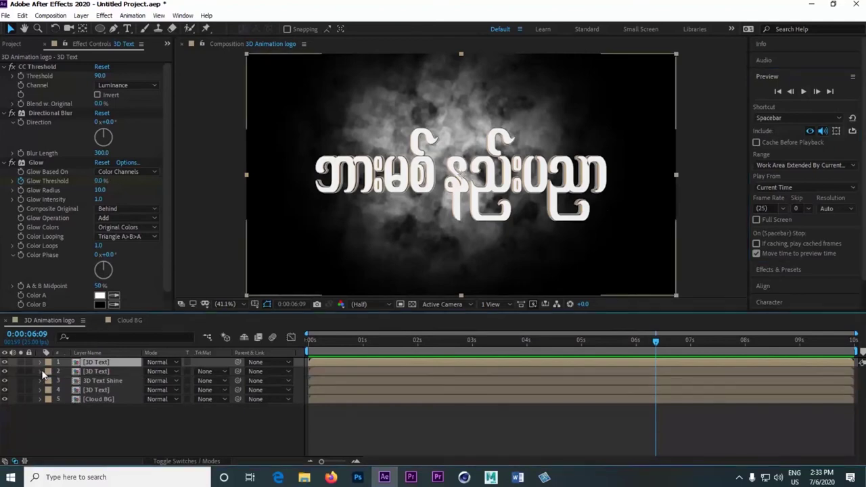
right_click(95, 428)
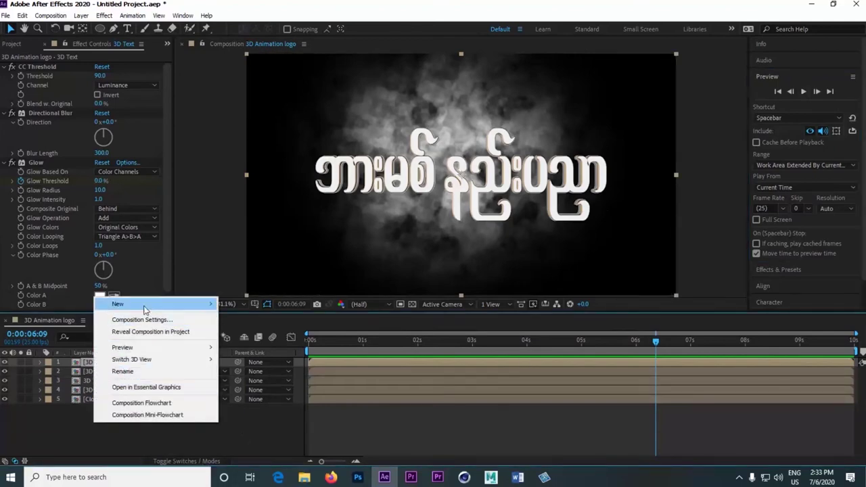
mouse_move(145, 306)
click(257, 392)
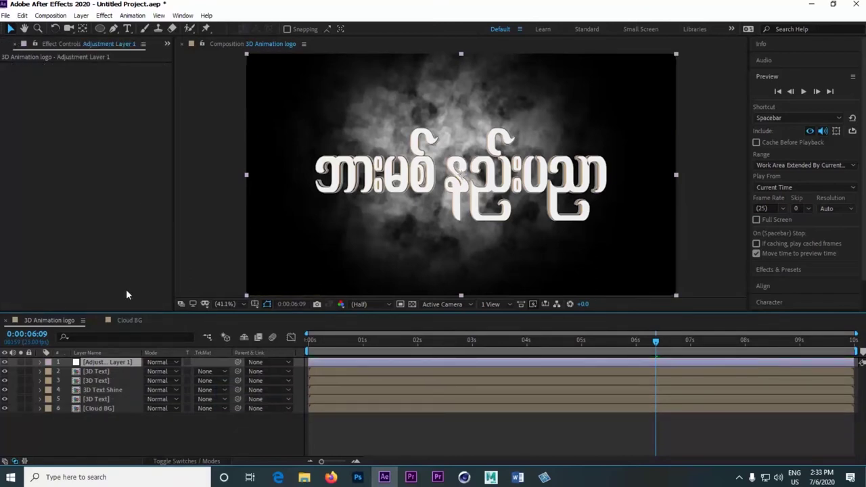
Apply Curves to the adjustment layer, slightly lowering RGB, lowering green, raising blue and bending red into an S-shape for a purple tint.
click(104, 16)
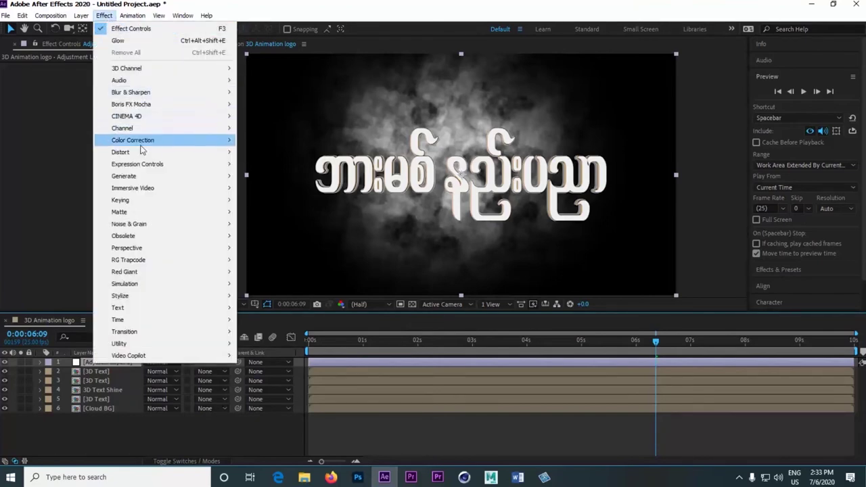
mouse_move(223, 140)
click(264, 289)
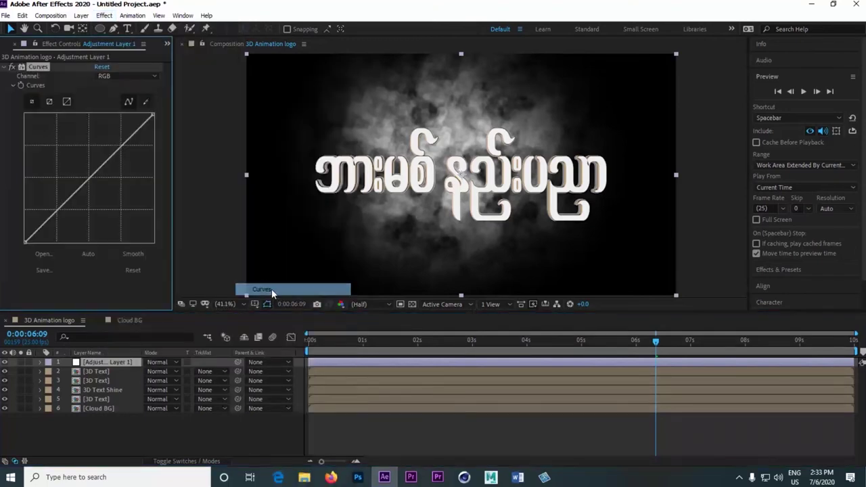
drag(87, 178, 96, 178)
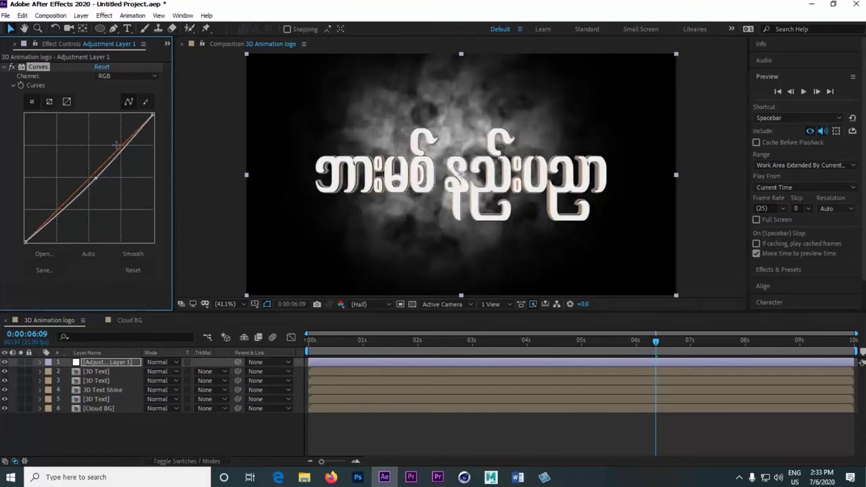
drag(105, 162, 84, 203)
drag(110, 158, 106, 156)
drag(69, 190, 71, 195)
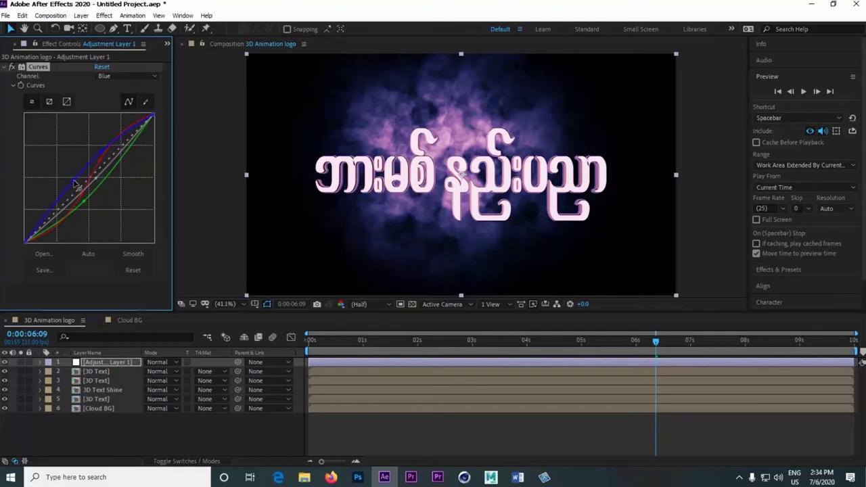
drag(80, 186, 70, 183)
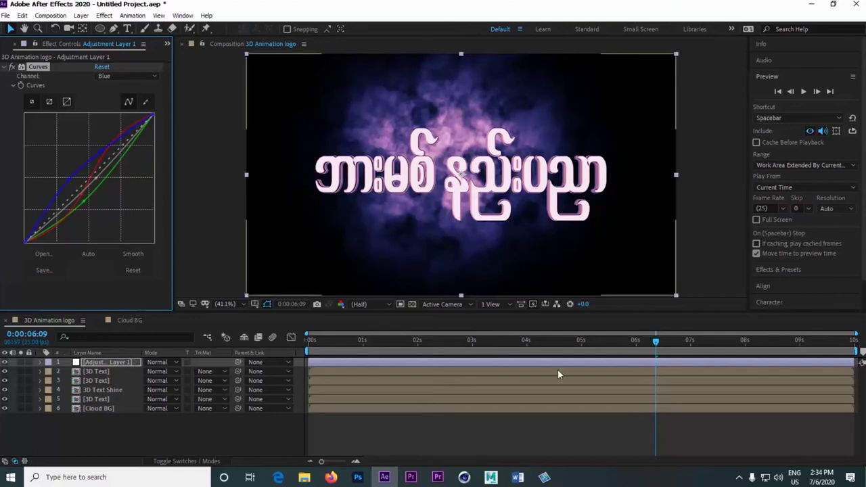
Preview the color-graded animation from 0:00:00:00.
drag(356, 338, 262, 339)
click(803, 91)
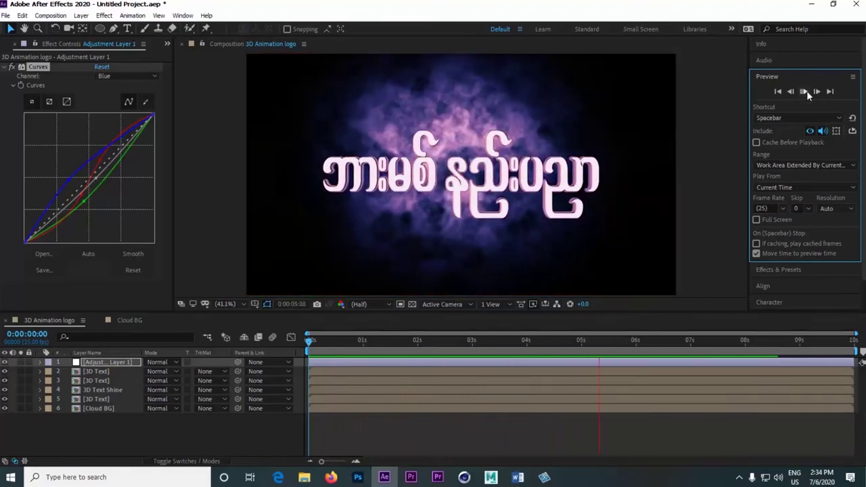
click(807, 91)
Examine the effect settings of the 3D Text Shine layer and the 3D Text layer above it at 0:00:02:11.
click(442, 345)
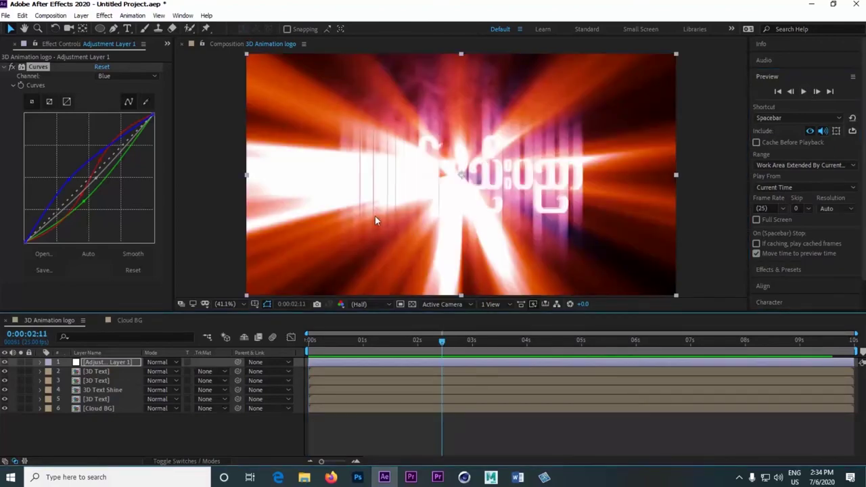
click(110, 390)
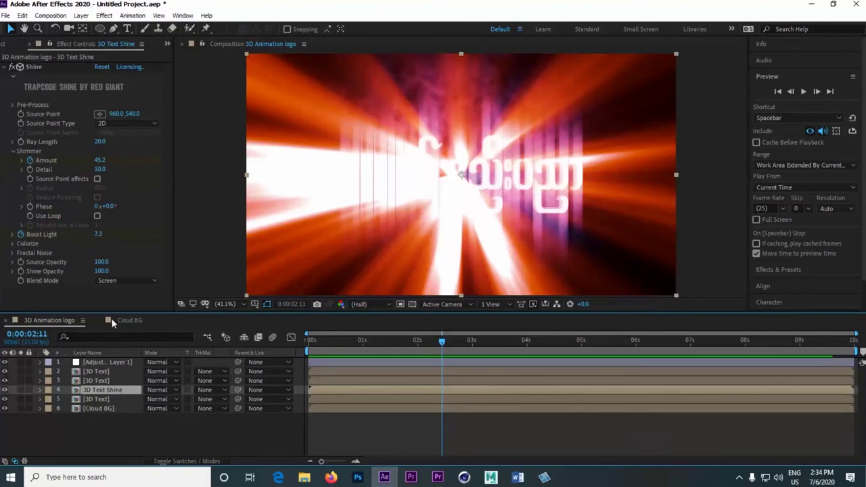
click(103, 381)
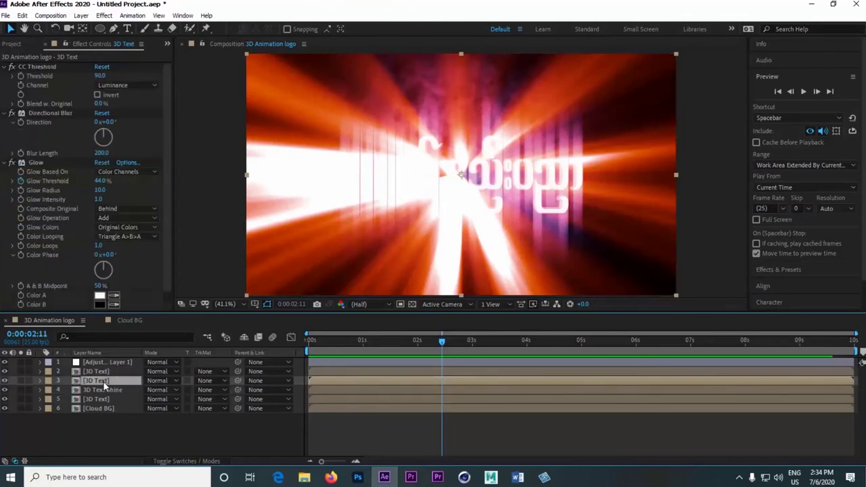
scroll(129, 232, down, 1)
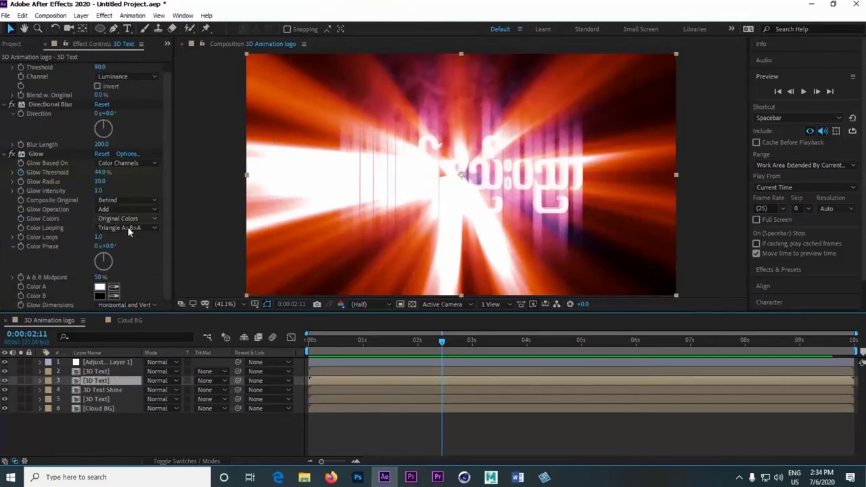
scroll(128, 231, up, 1)
scroll(128, 231, down, 1)
Set the Shine effect's Shadows color on the 3D Text Shine layer to gray 747474.
click(111, 390)
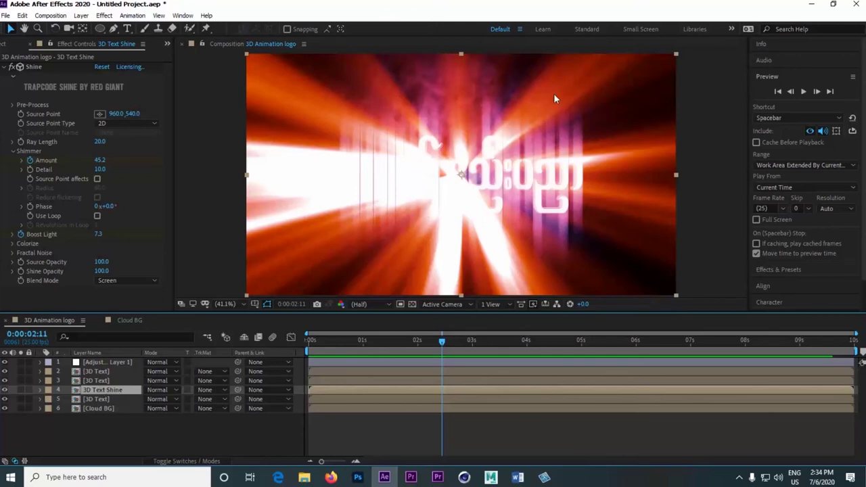
click(13, 244)
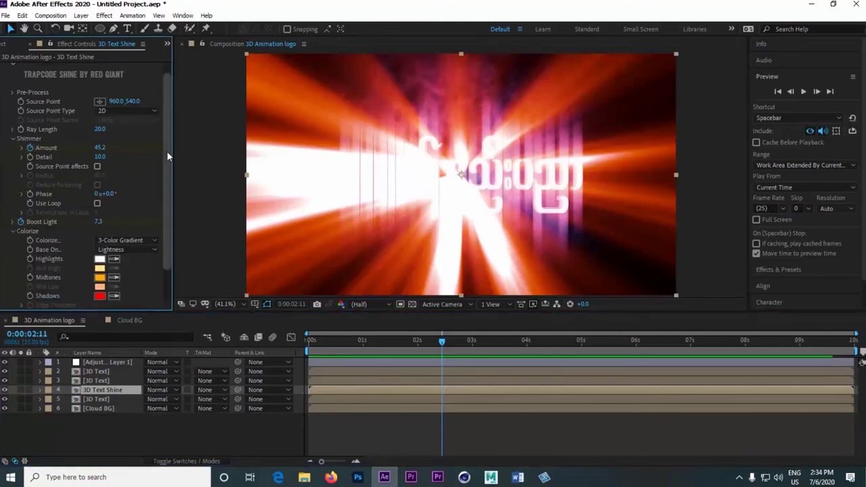
scroll(116, 237, down, 1)
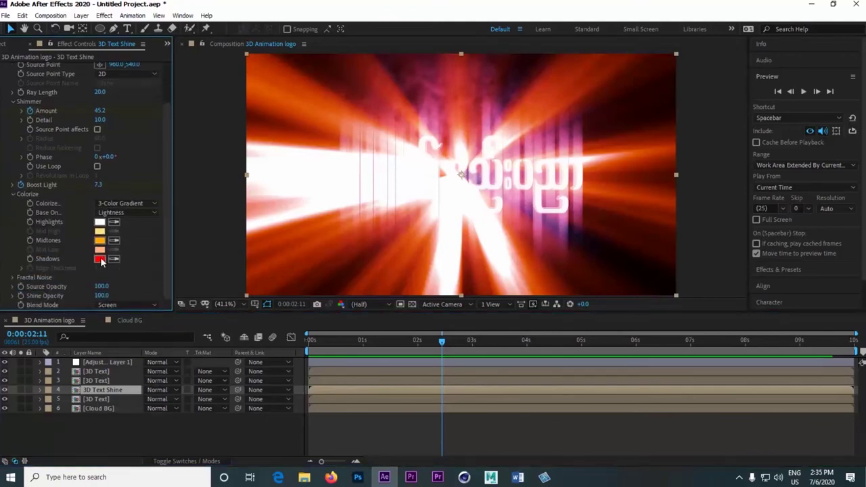
click(100, 260)
drag(362, 194, 294, 244)
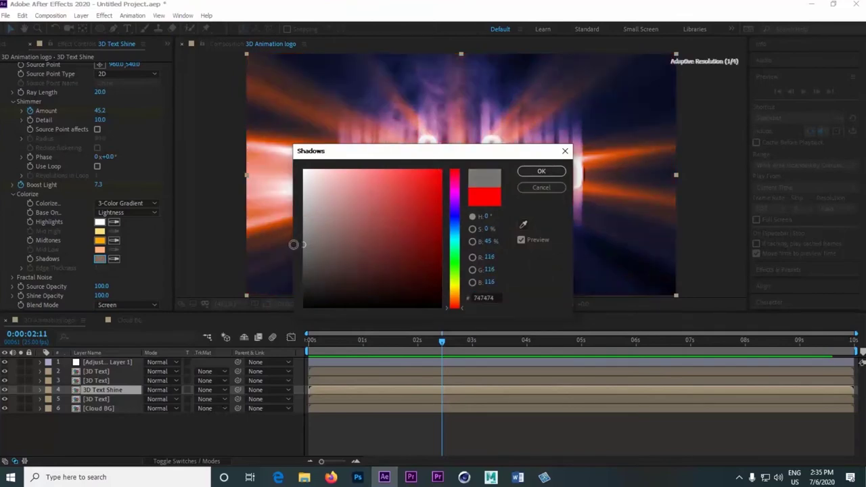
click(541, 171)
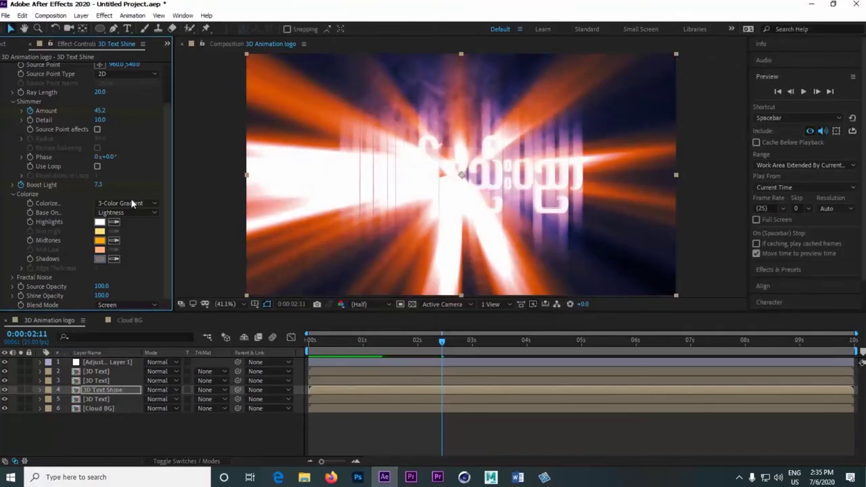
Switch the Shine effect's Colorize preset to Heaven and set its Shadows color to gray 7E7E7E.
click(132, 204)
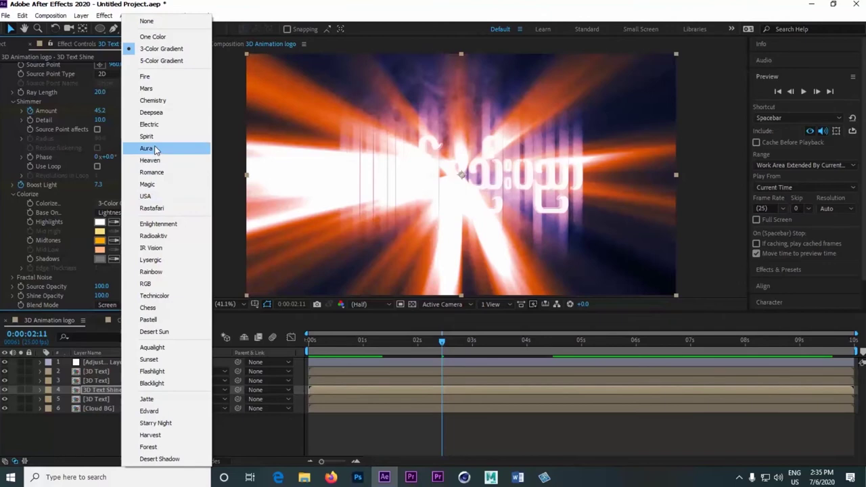
click(158, 162)
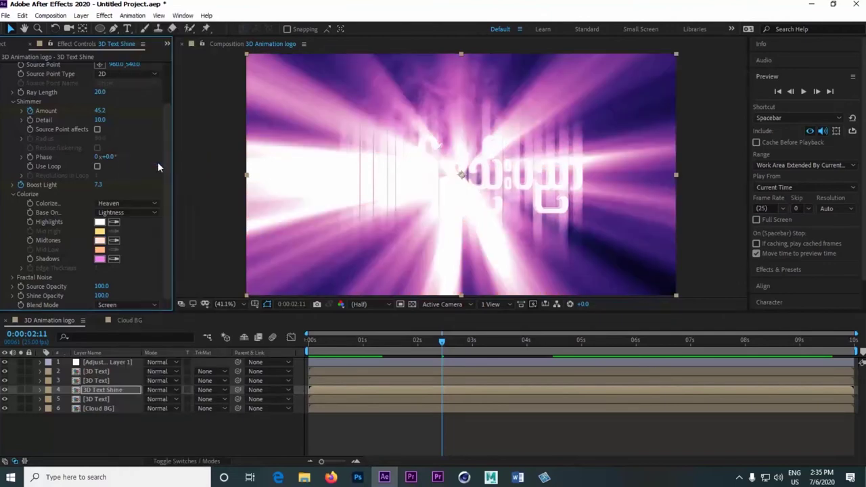
click(99, 258)
mouse_move(308, 237)
mouse_down()
mouse_move(289, 252)
mouse_move(298, 240)
mouse_up()
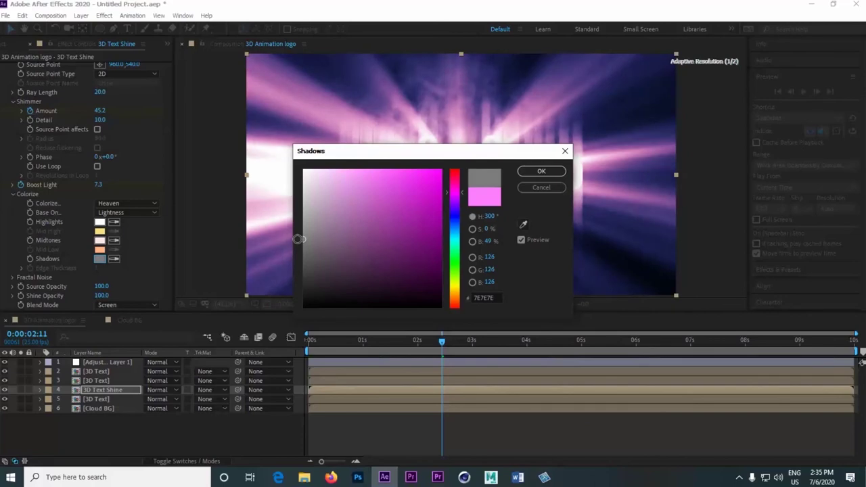
click(542, 171)
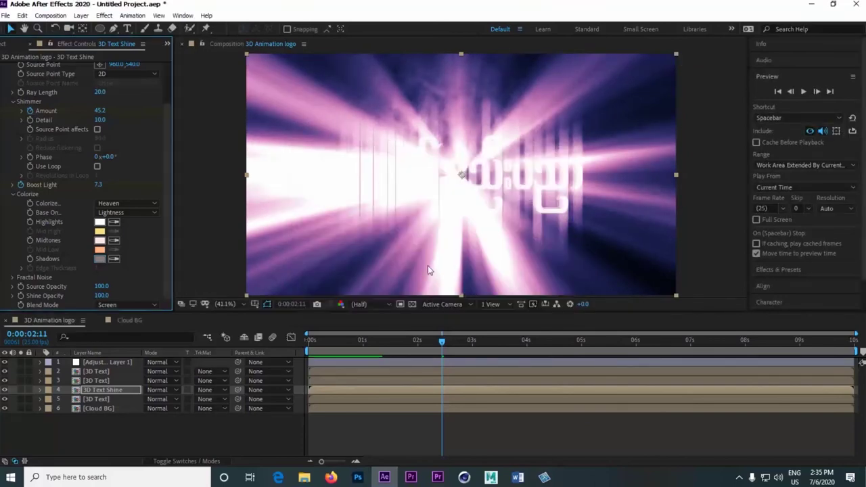
Preview the animation with the recolored rays from the start, stopping at 0:00:01:22.
drag(323, 333, 310, 336)
click(805, 91)
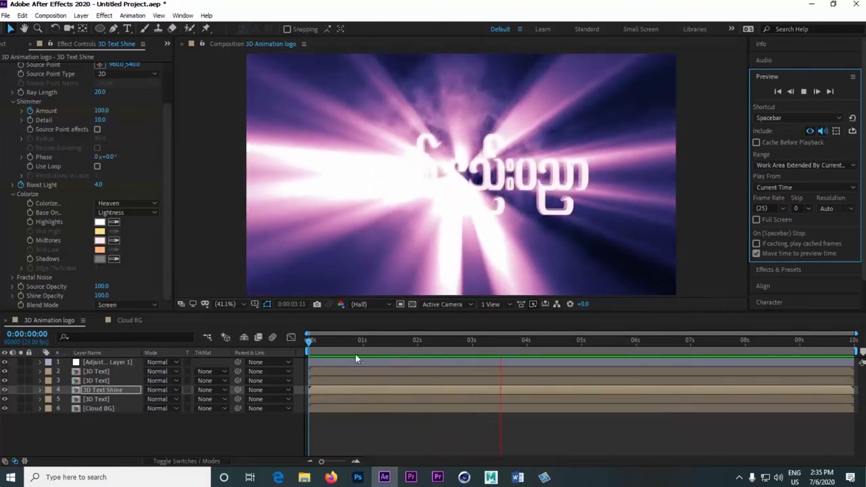
drag(333, 350, 410, 360)
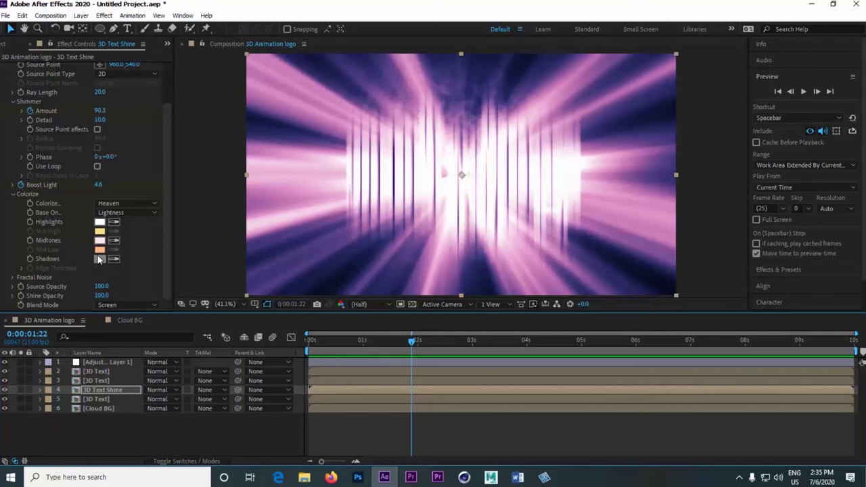
Show the project's compositions and scrub the opening frames from 0:00:00:00 to 0:00:00:05.
click(7, 44)
key(Home)
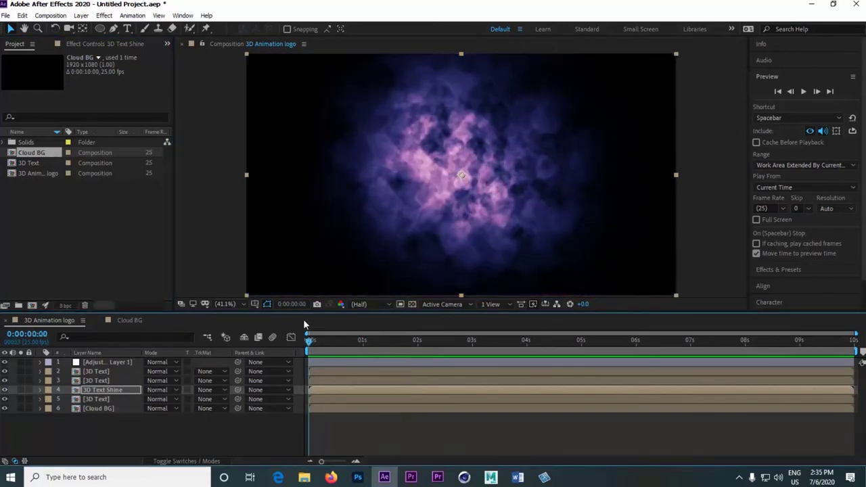
mouse_move(310, 334)
mouse_down()
mouse_move(332, 335)
mouse_move(321, 332)
mouse_up()
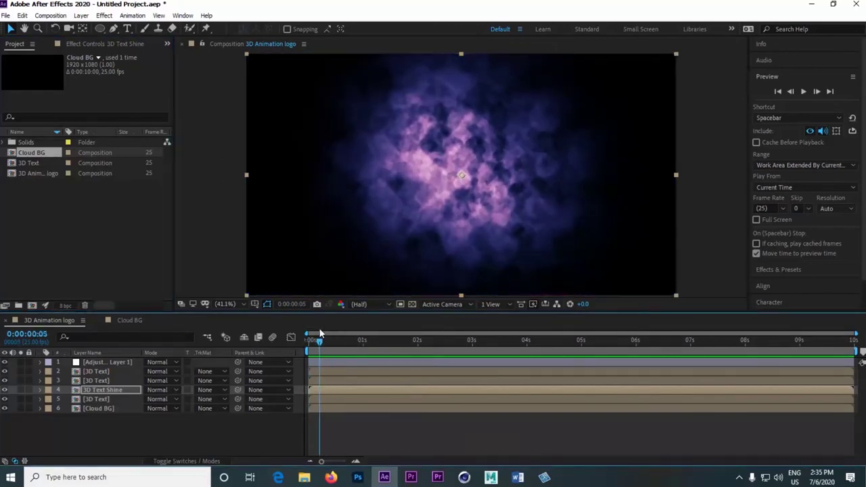
Import the Particles 6 and Particles 50 stock clips and place them in the 3D Animation logo timeline directly below the adjustment layer.
double_click(40, 233)
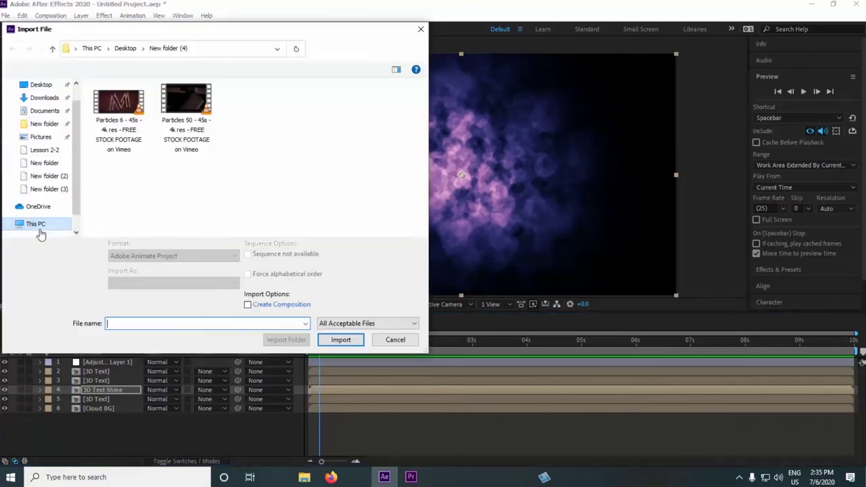
drag(110, 164, 211, 85)
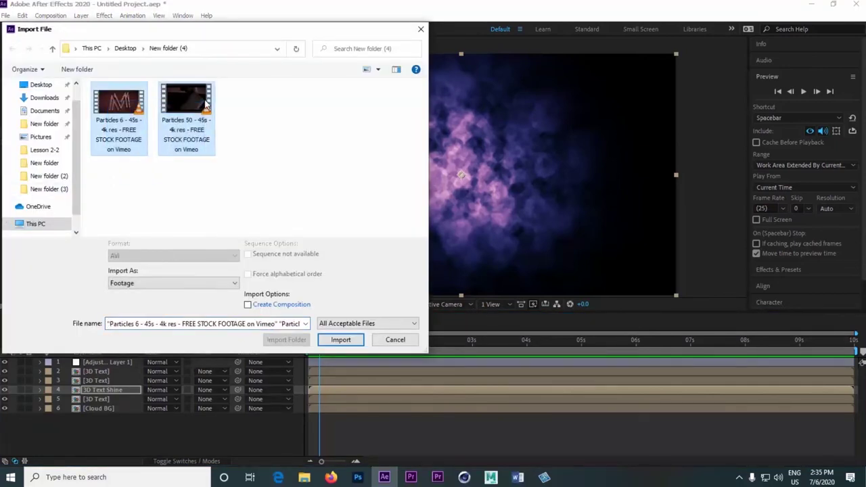
click(340, 340)
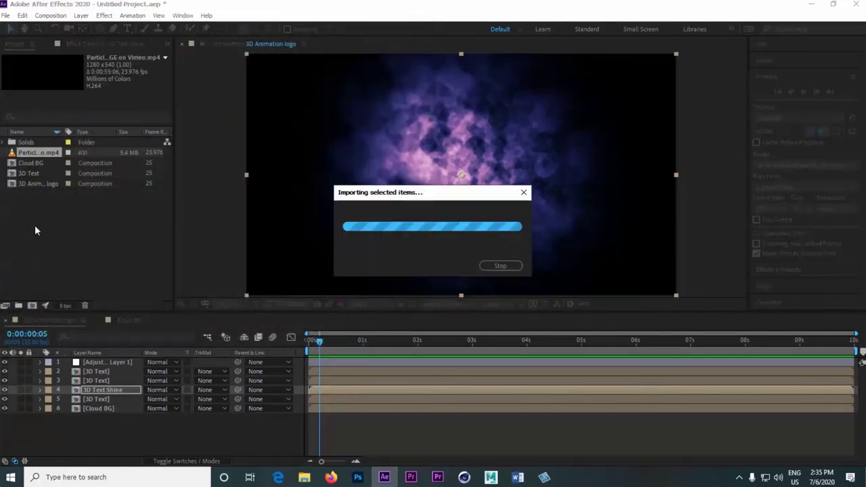
drag(56, 254, 96, 372)
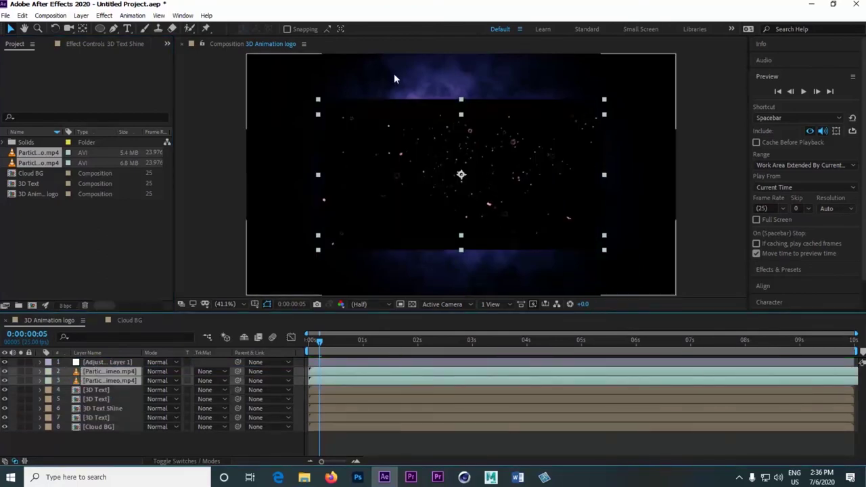
Fit both particle clips to the composition size and set their blending mode to Add.
right_click(460, 140)
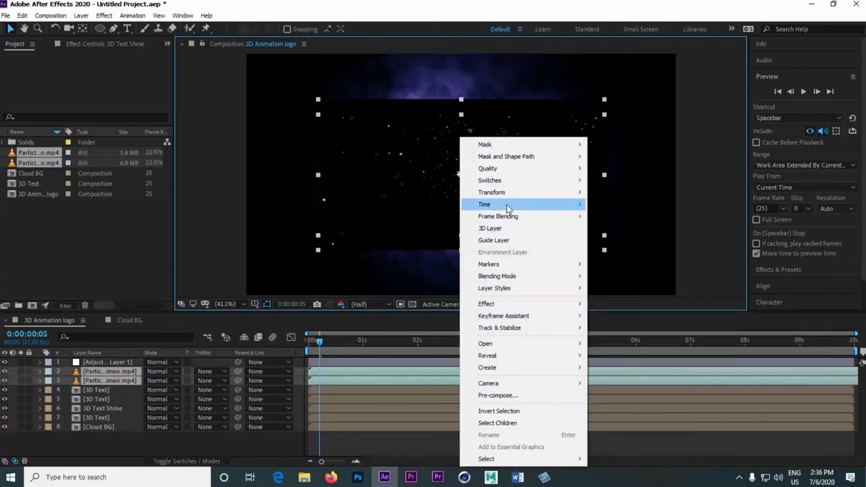
mouse_move(512, 194)
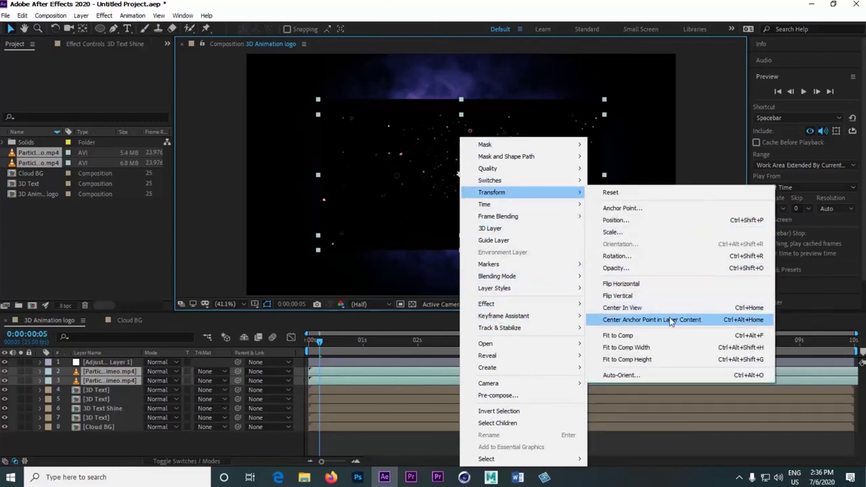
click(657, 340)
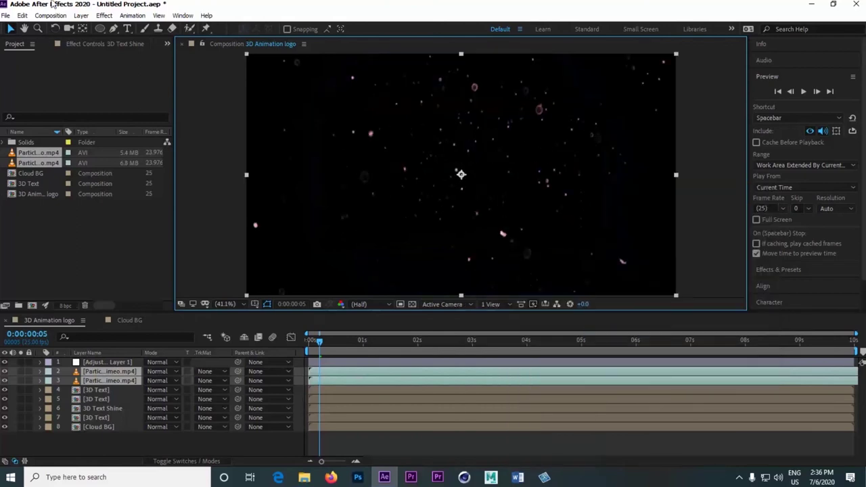
click(171, 373)
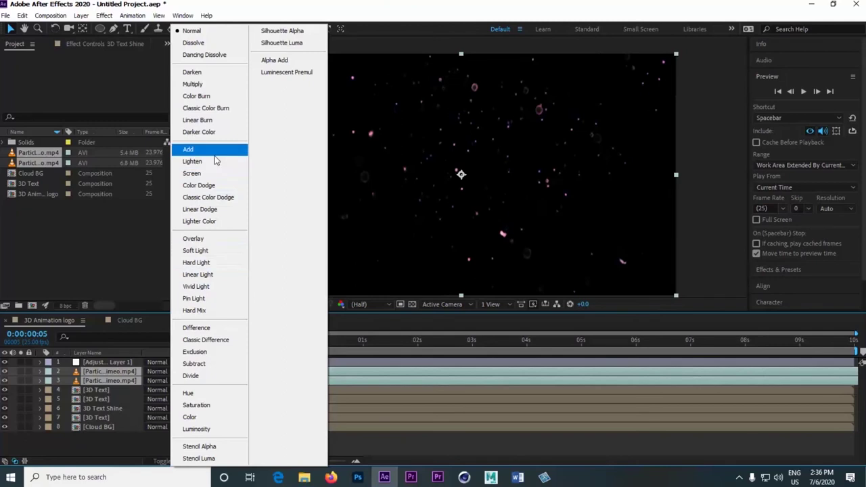
click(214, 152)
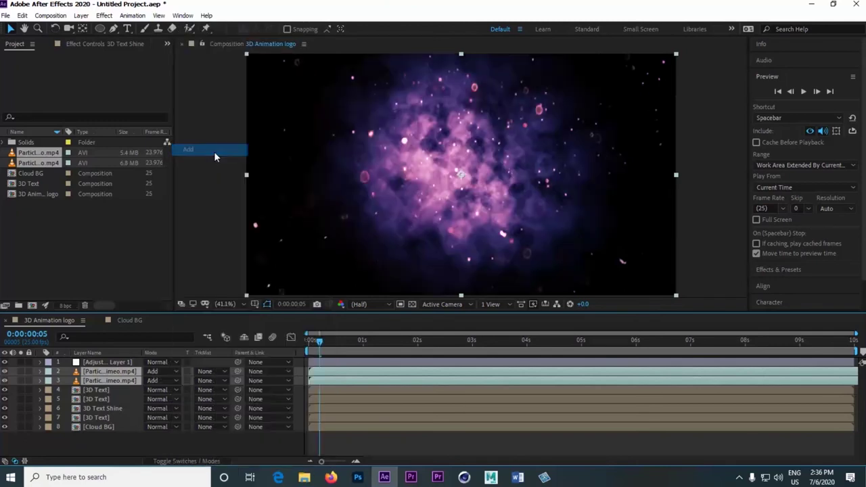
Preview the animation with the particle overlays from 0:00:00:00, stopping the second playback at 0:00:05:19.
drag(318, 346, 295, 344)
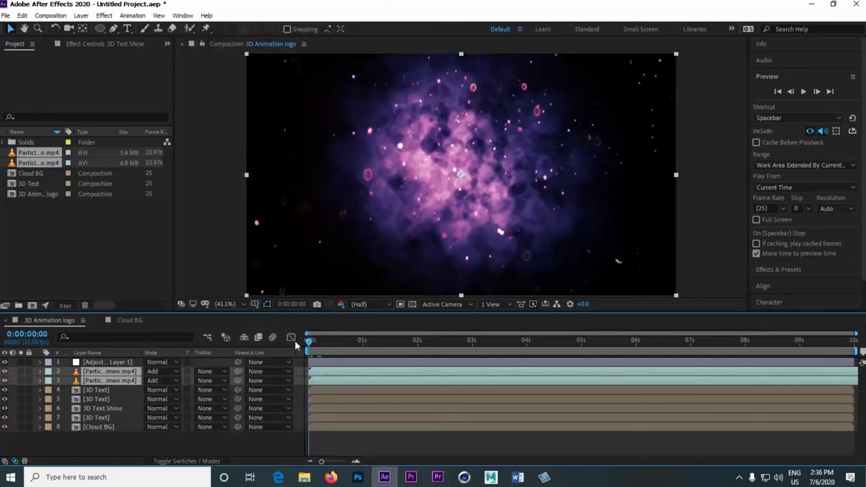
click(803, 91)
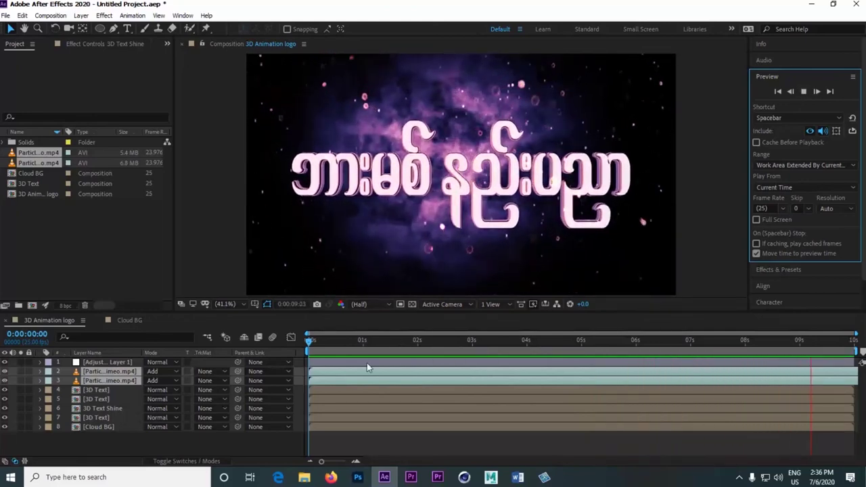
click(316, 347)
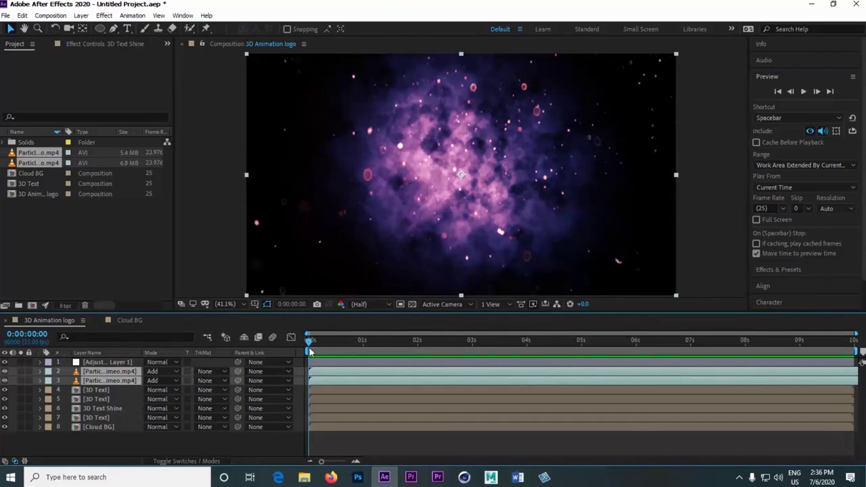
click(802, 93)
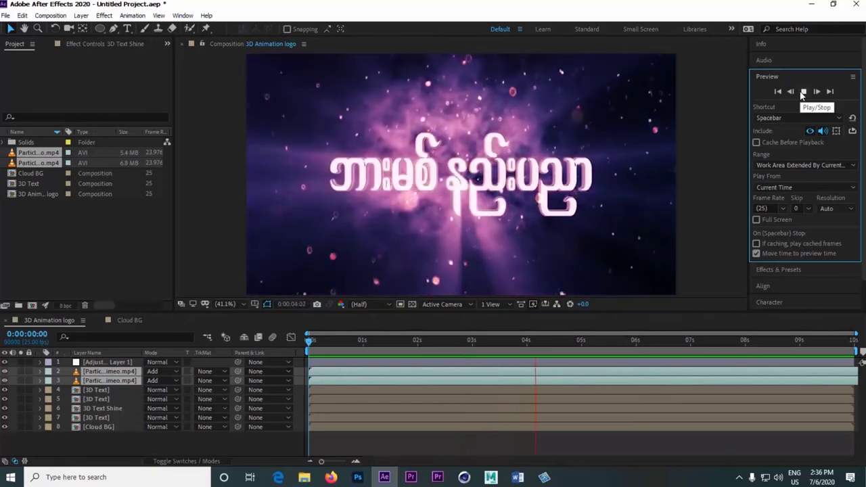
click(802, 93)
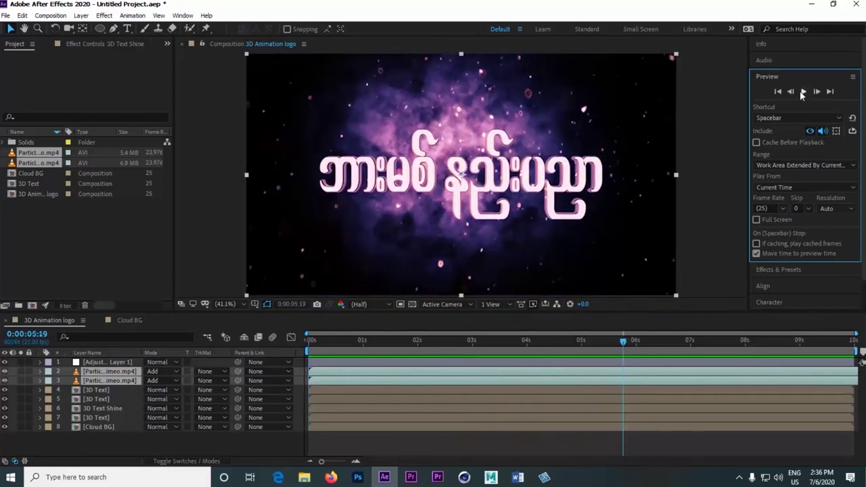
Create a black 1920 x 1080 solid named Optical FLares and apply the Video Copilot Optical Flares effect to it.
right_click(104, 438)
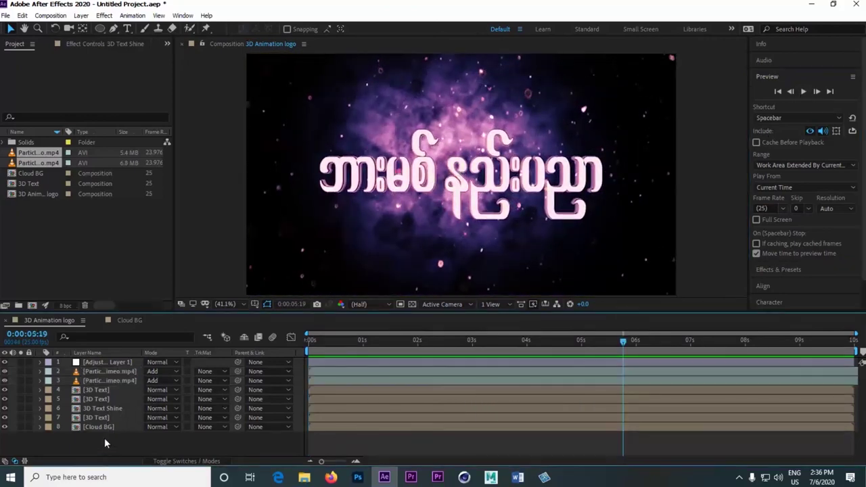
mouse_move(155, 320)
click(253, 347)
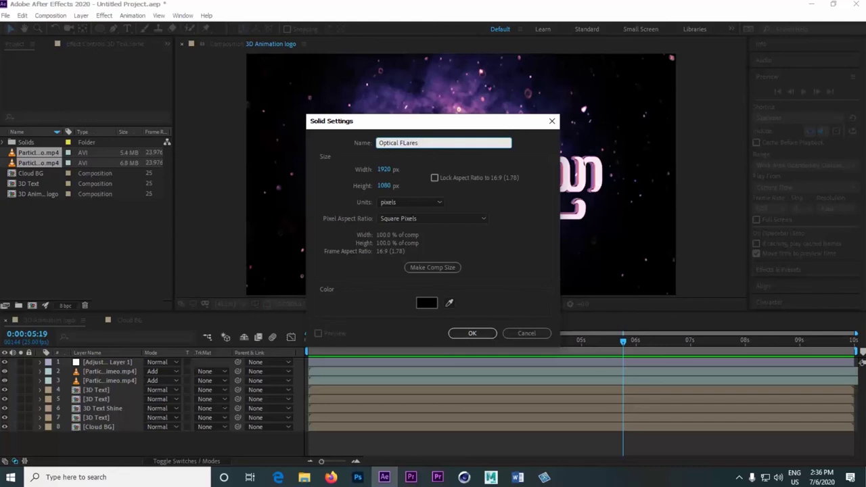
click(471, 333)
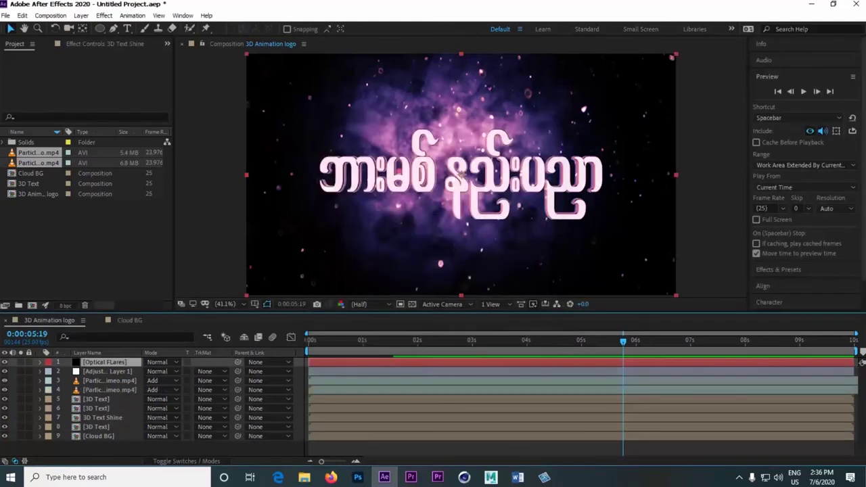
click(103, 15)
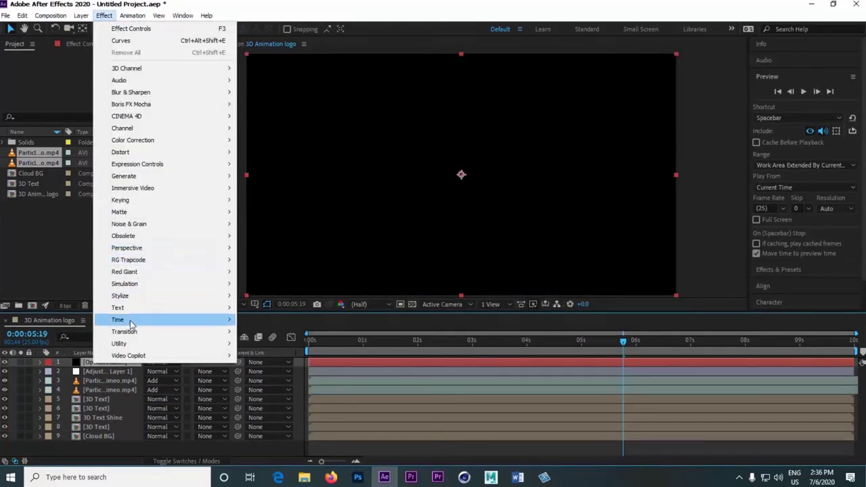
mouse_move(141, 356)
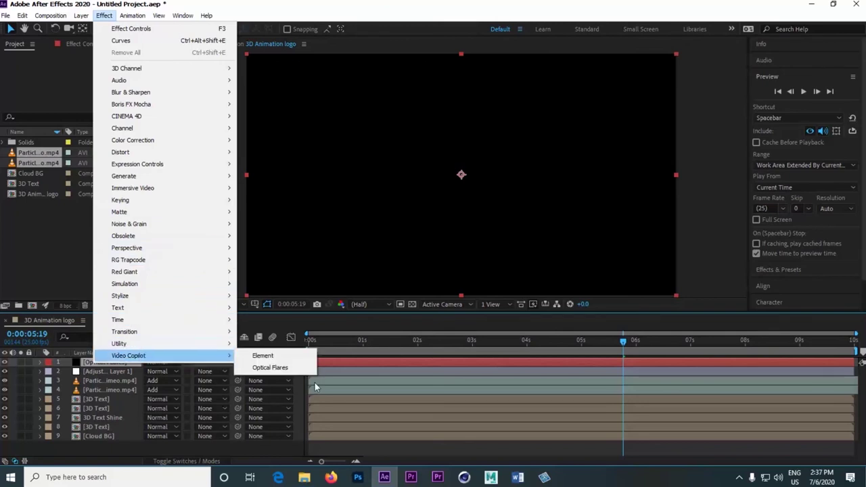
click(271, 367)
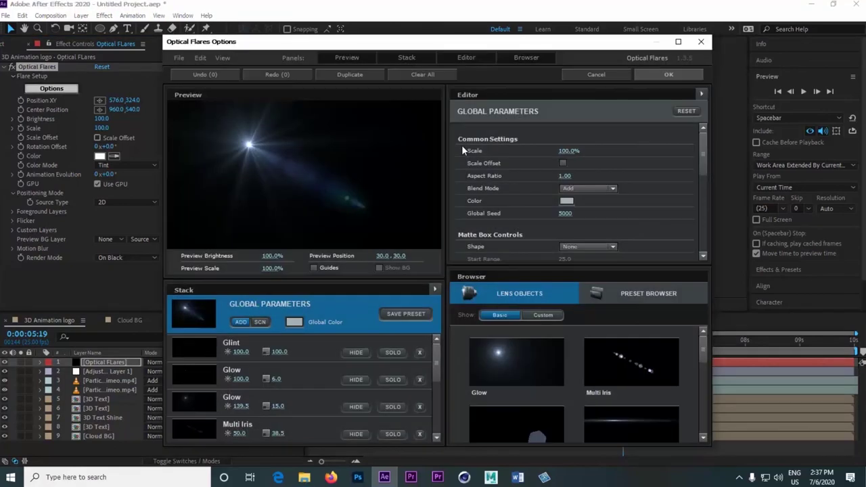
Add a Streak object to the flare, delete its Multi Iris and Spike Ball objects, and accept the flare design.
click(639, 411)
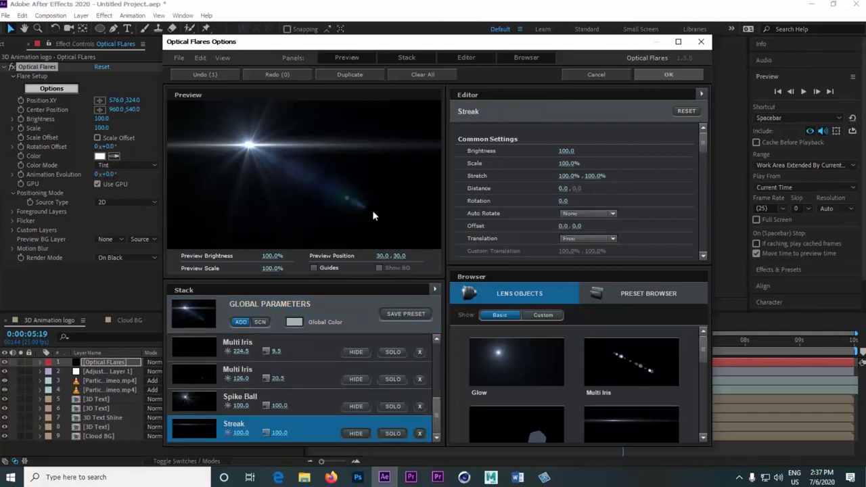
click(419, 380)
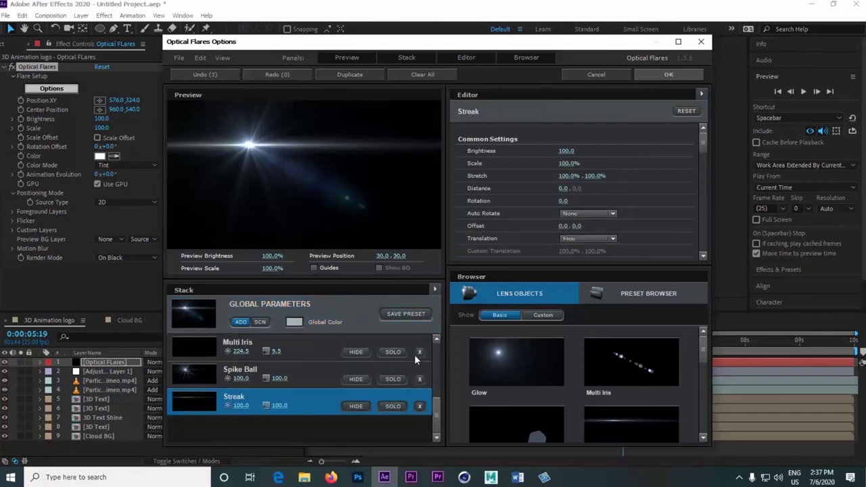
click(419, 353)
click(420, 352)
click(420, 353)
click(420, 354)
click(420, 379)
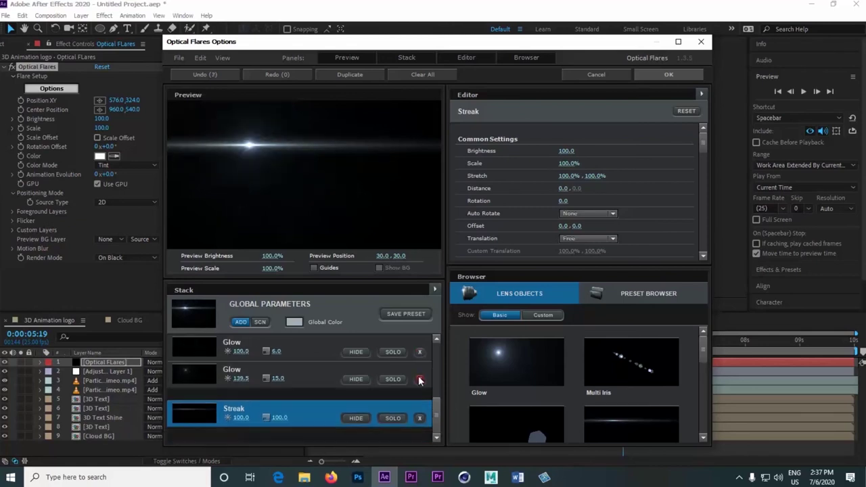
click(673, 75)
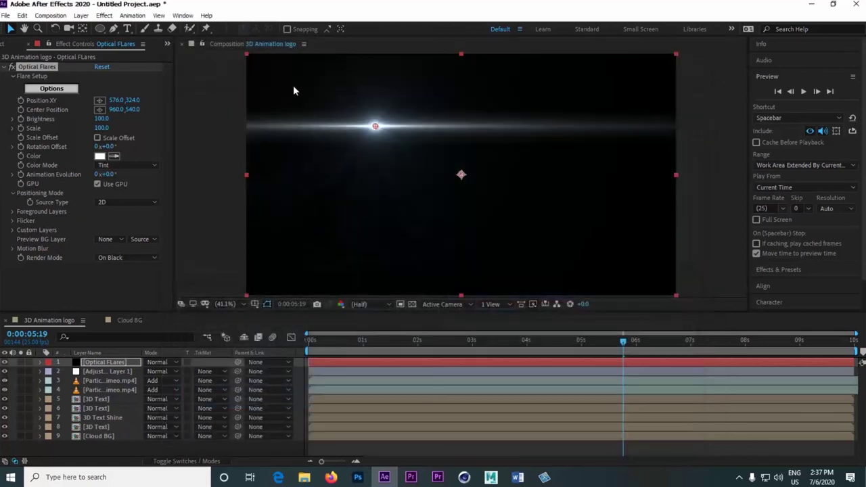
click(155, 363)
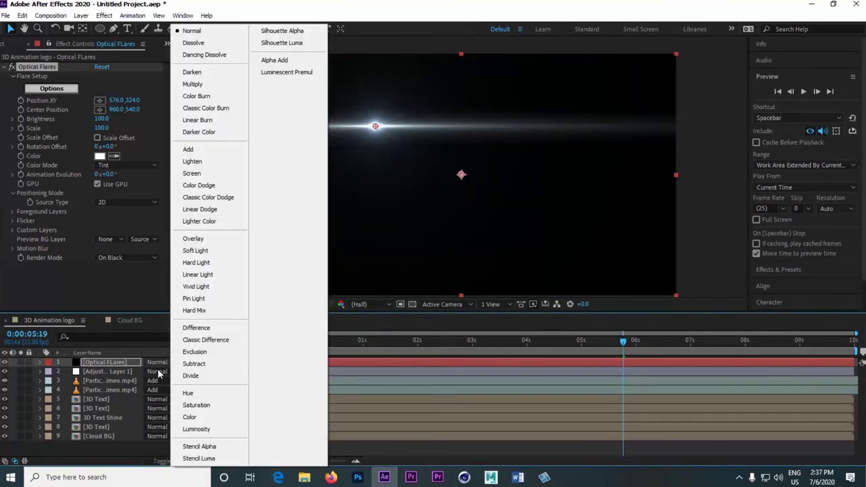
click(192, 149)
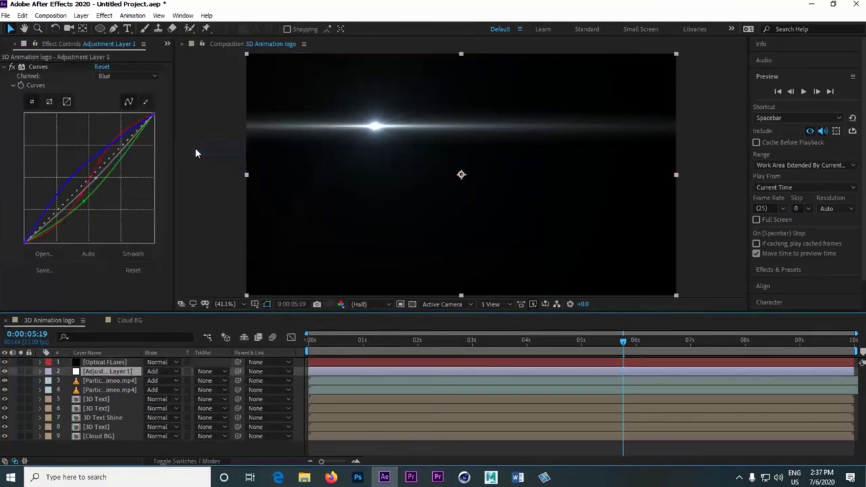
click(155, 372)
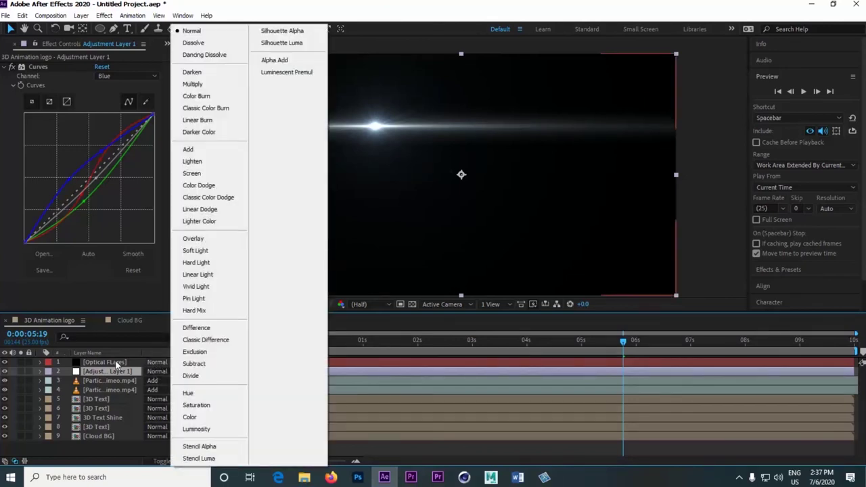
Set the Optical FLares layer's blending mode to Add.
click(116, 364)
click(160, 362)
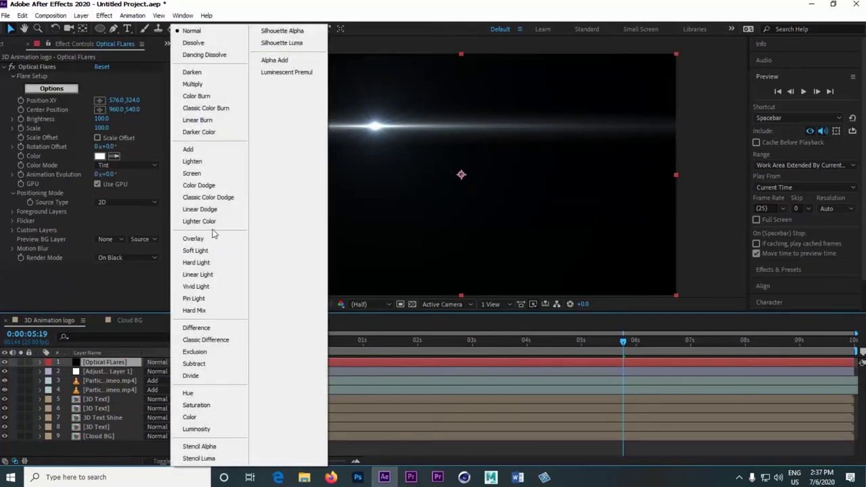
click(223, 152)
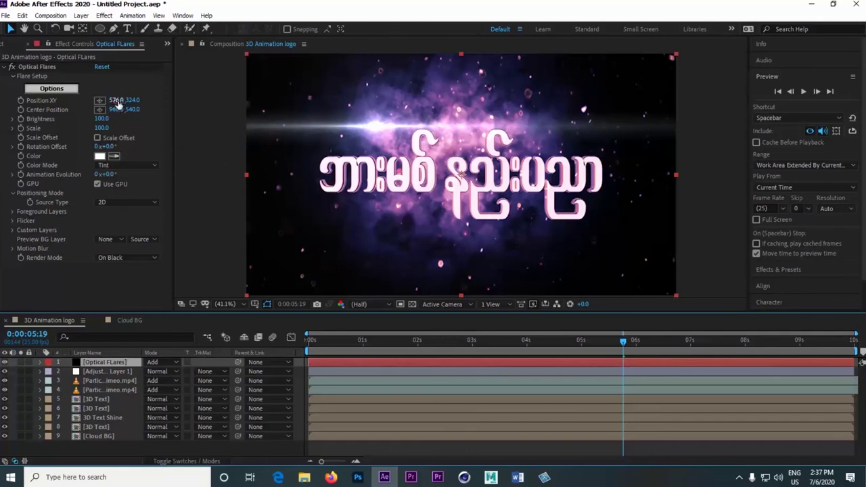
Move the flare to about 961, 650 near the text's lower middle and place its layer beneath the adjustment layer.
drag(117, 101, 126, 101)
drag(377, 127, 462, 203)
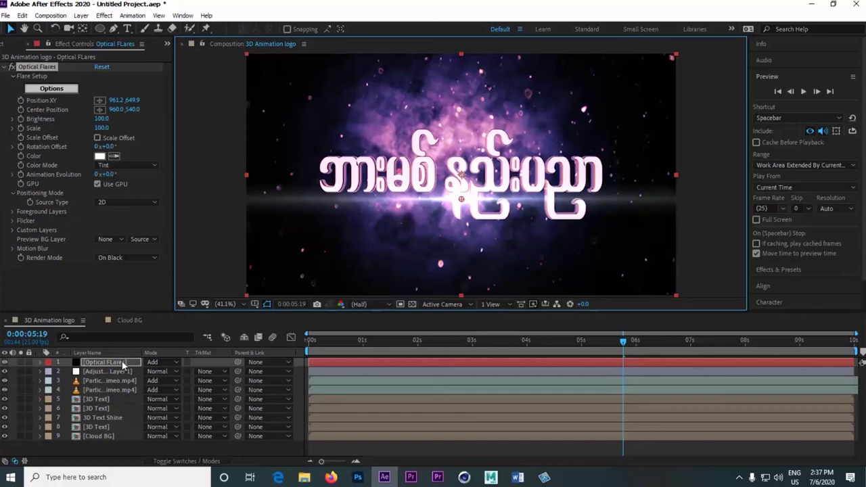
click(121, 363)
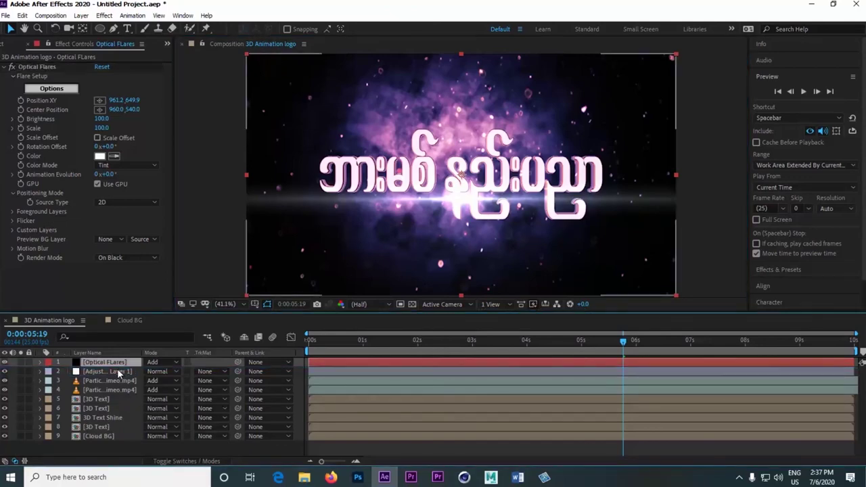
drag(119, 374, 119, 373)
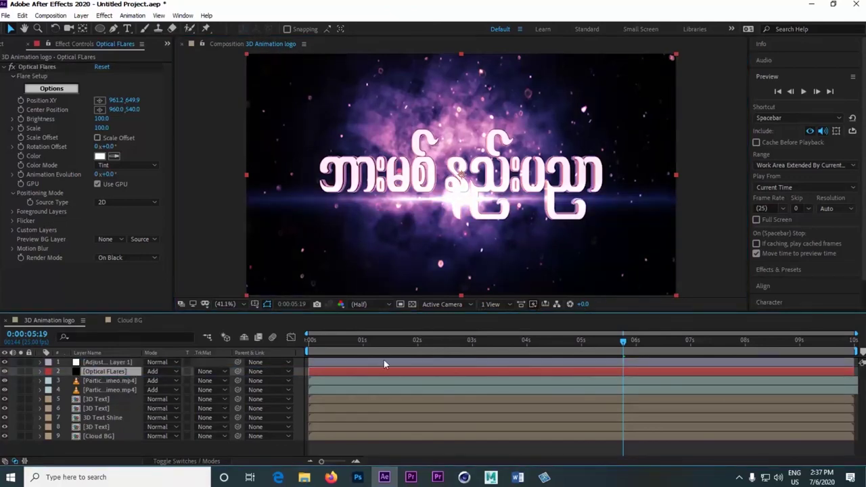
Keyframe the Optical FLares layer's opacity from 0% at 0:00:03:18 to 100% at 0:00:03:24.
drag(427, 348, 525, 348)
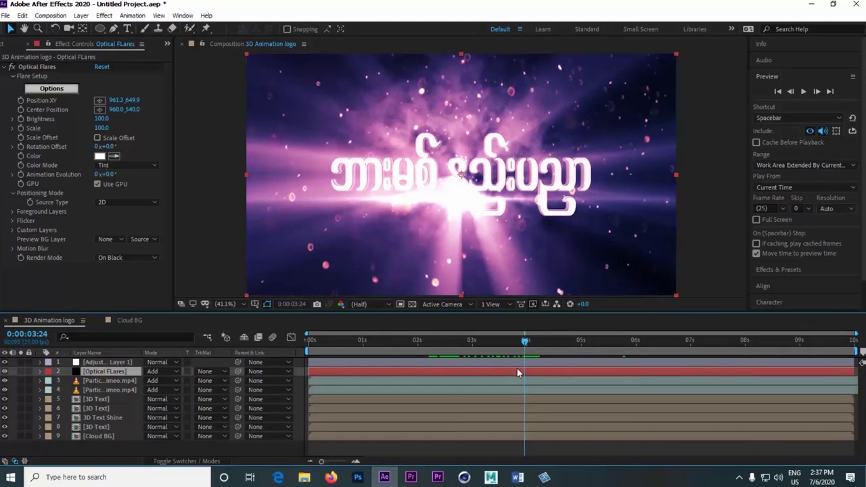
key(t)
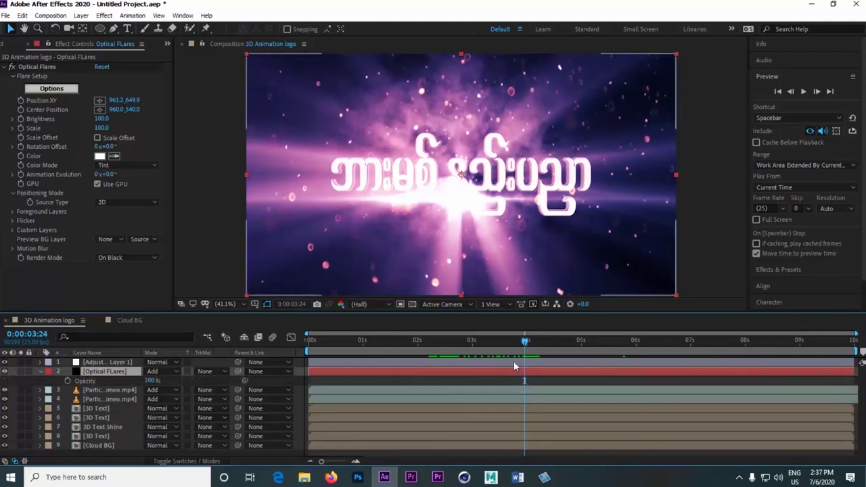
click(68, 382)
drag(524, 342, 509, 343)
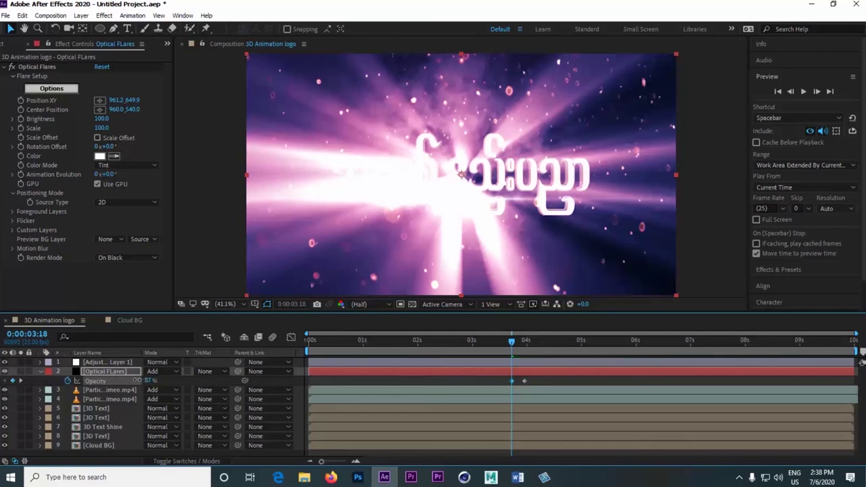
drag(126, 381, 81, 381)
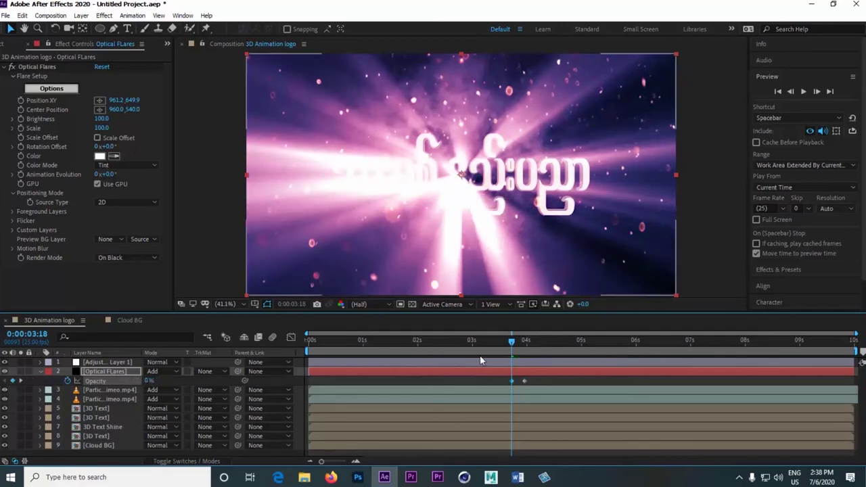
Preview the flare's fade-in starting from 0:00:03:14.
click(503, 342)
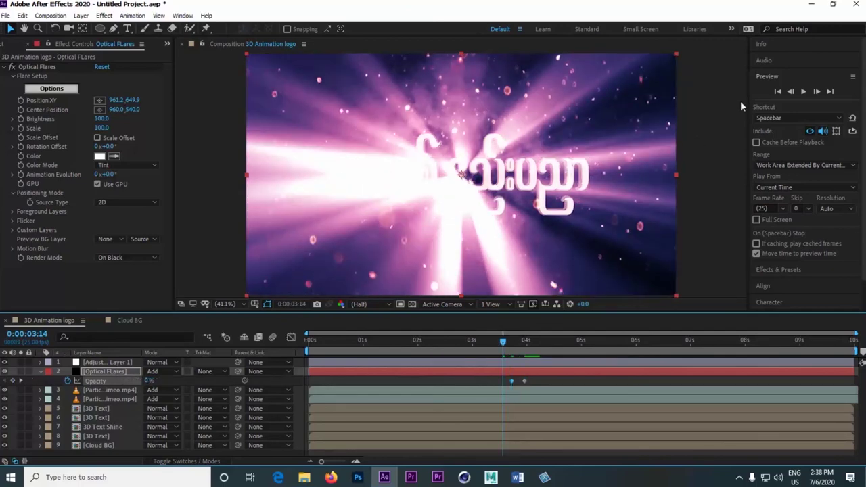
click(803, 92)
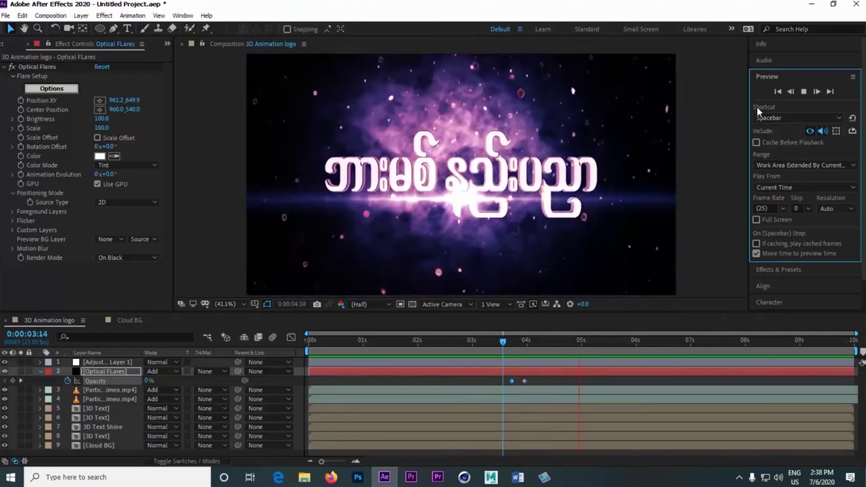
click(804, 92)
Spread the flare's two opacity keyframes to about 3.4 and 4.2 seconds and preview the fade from 0:00:03:07.
drag(527, 381, 494, 382)
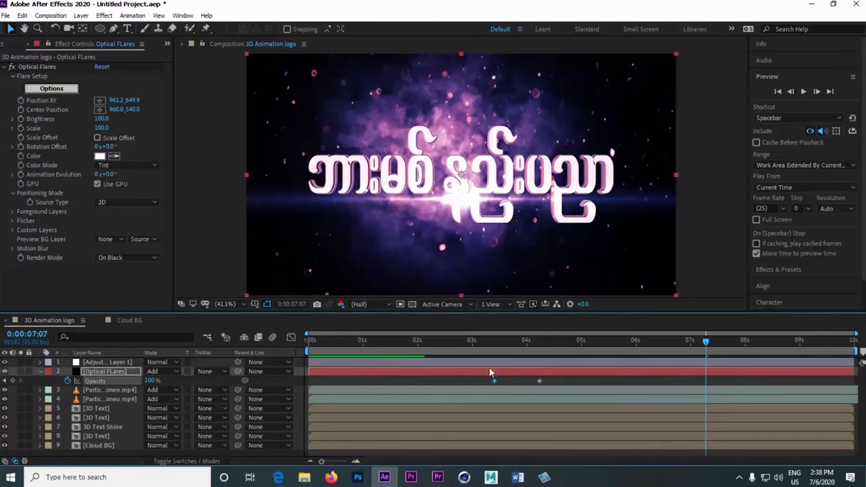
click(488, 343)
click(803, 91)
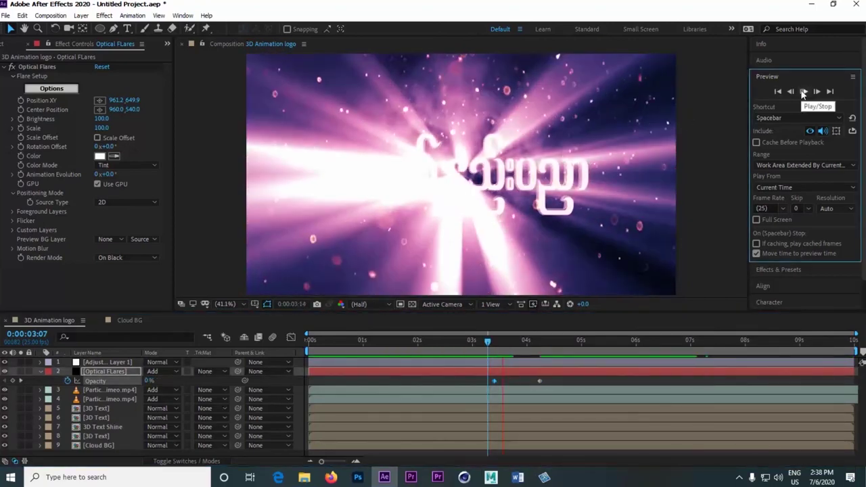
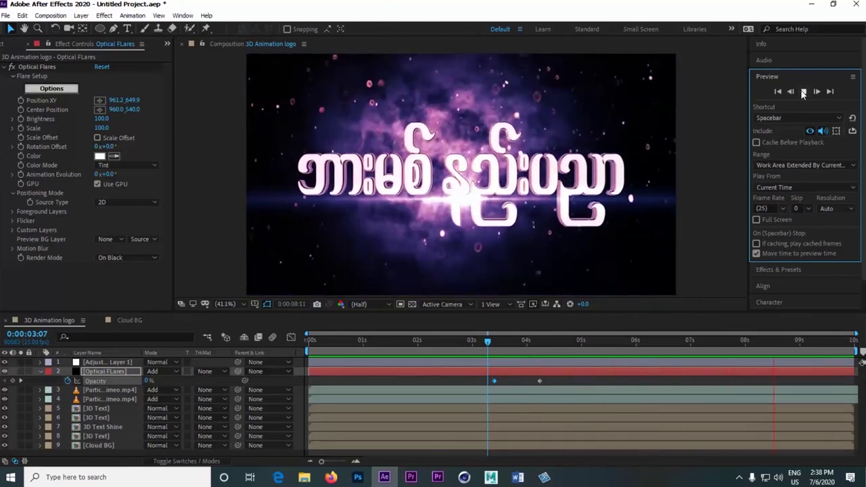
click(804, 90)
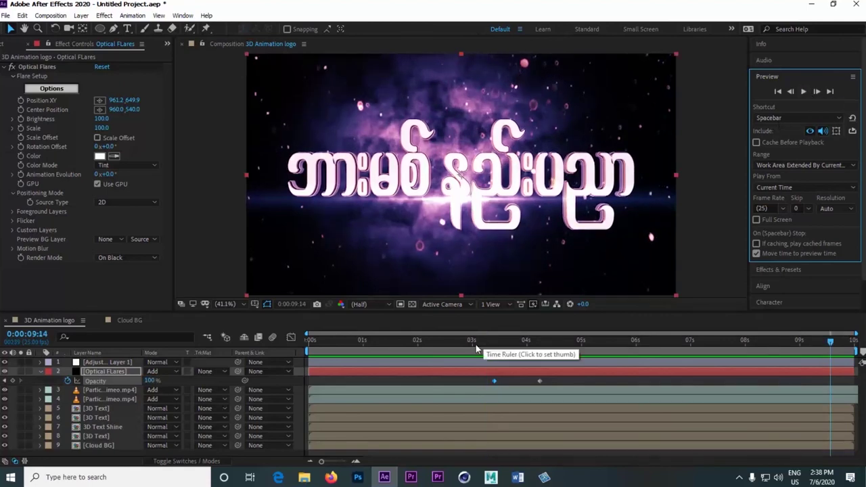
Play the whole composition from 0:00:00:00 to check the finished animation.
drag(448, 341, 277, 345)
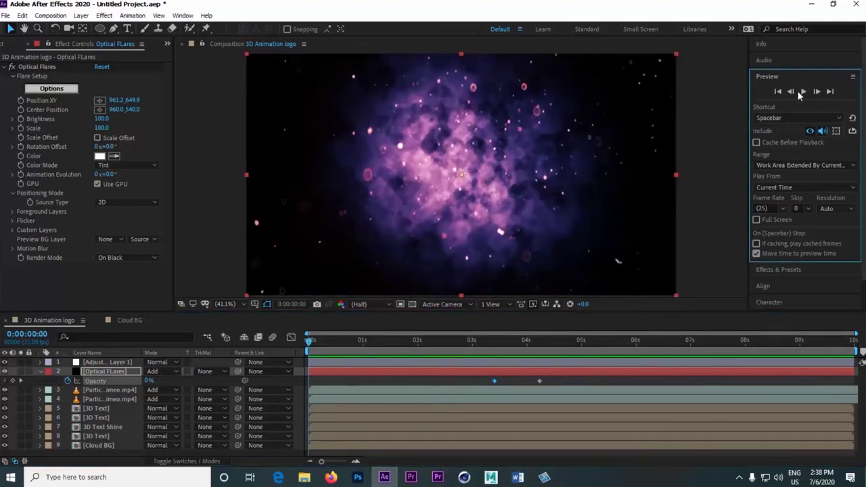
click(804, 92)
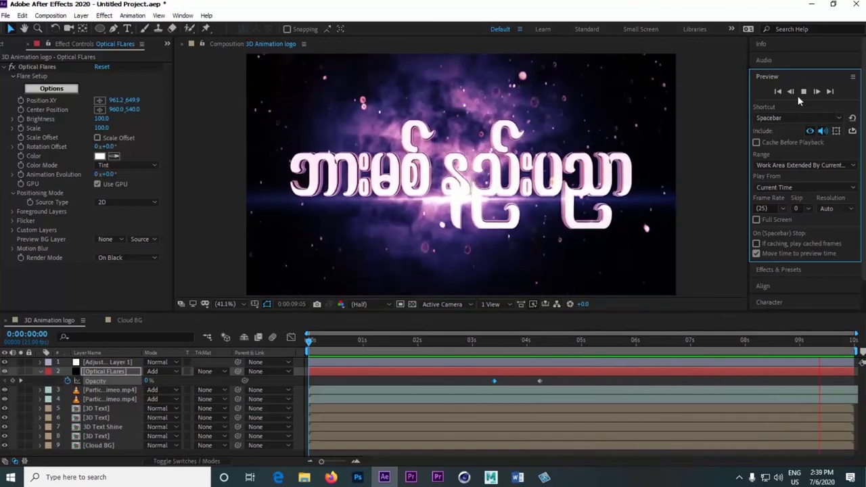
mouse_move(512, 342)
mouse_down()
mouse_move(512, 353)
mouse_move(511, 341)
mouse_move(532, 346)
mouse_move(511, 352)
mouse_up()
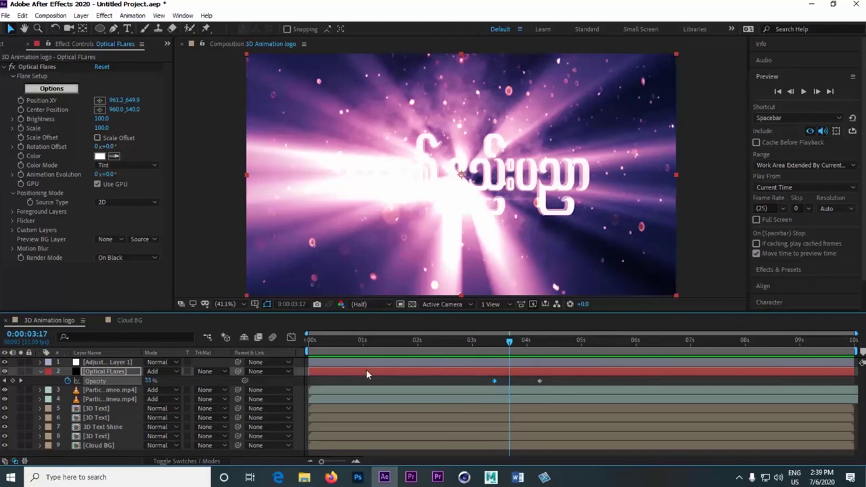
Add the 3D Animation logo composition to the render queue and set its output format to QuickTime.
click(54, 18)
click(79, 160)
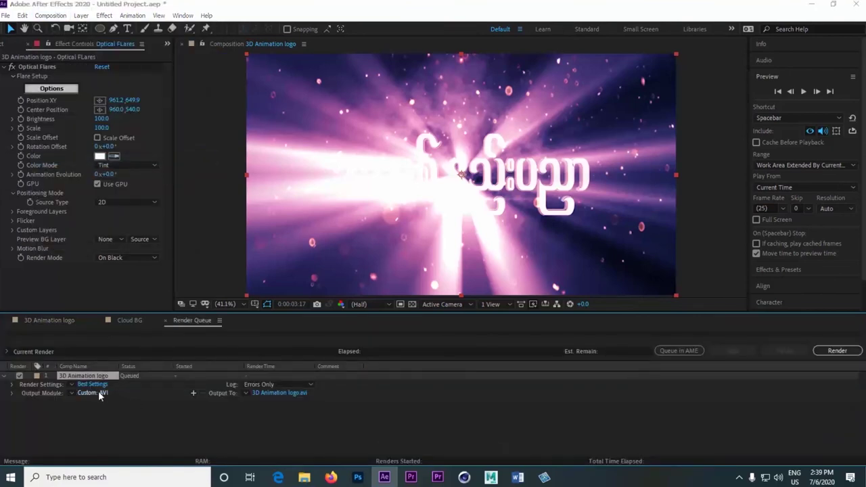
click(98, 393)
click(386, 102)
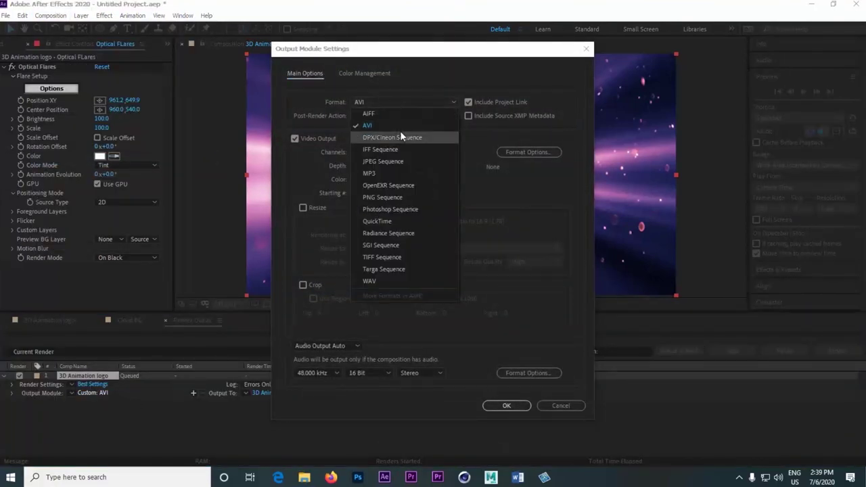
click(384, 221)
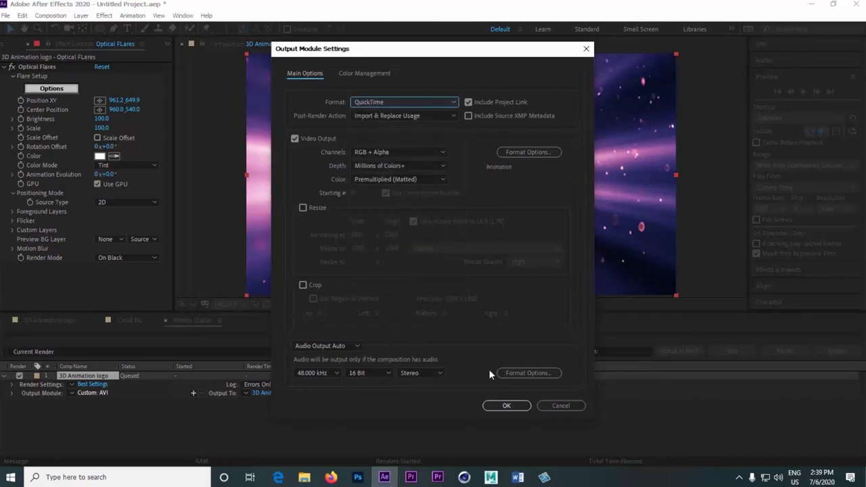
click(507, 405)
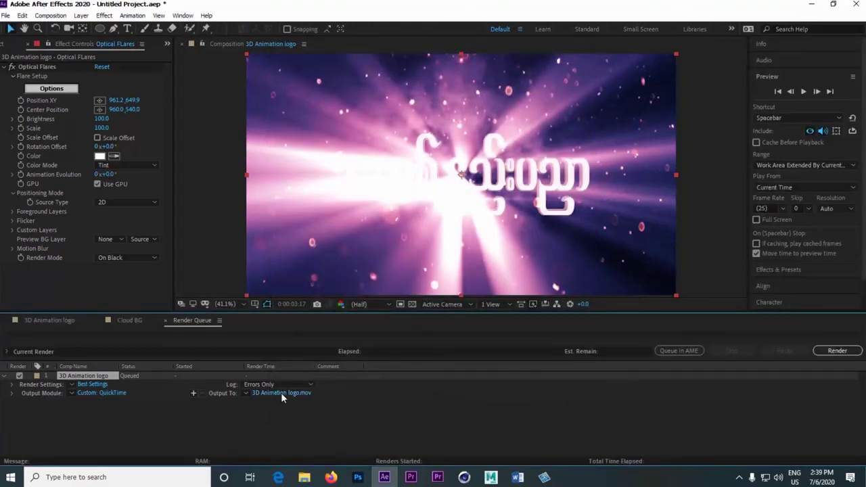
Set the output file to 3D Animation logo.mov on the Desktop and start the render.
click(281, 392)
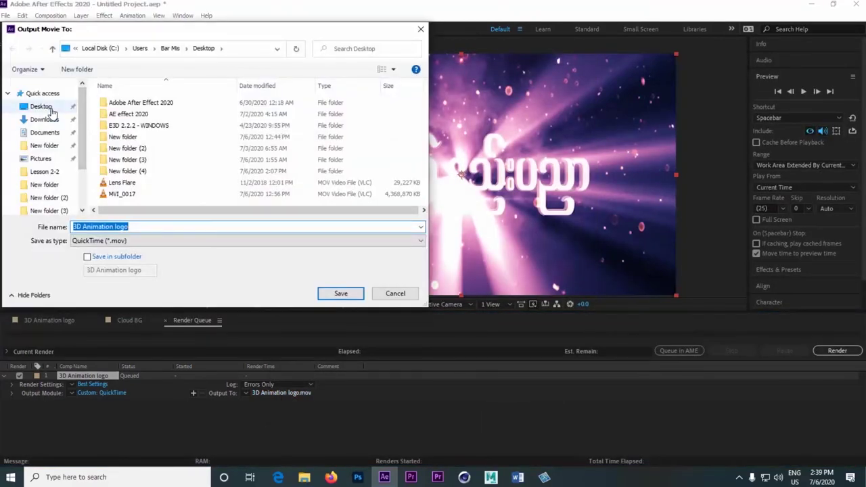
click(53, 111)
click(130, 228)
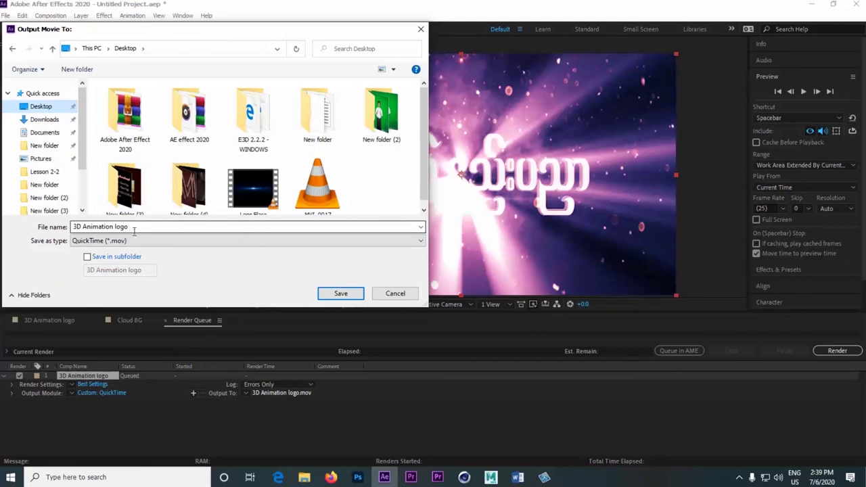
click(335, 294)
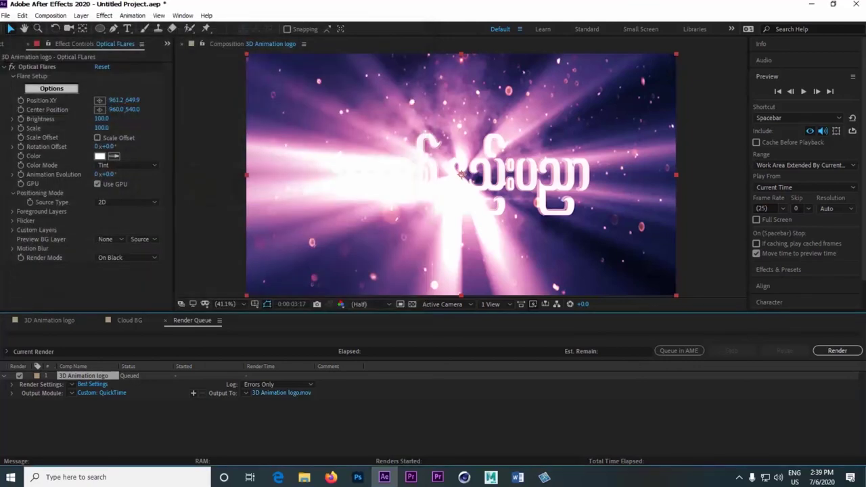
click(837, 352)
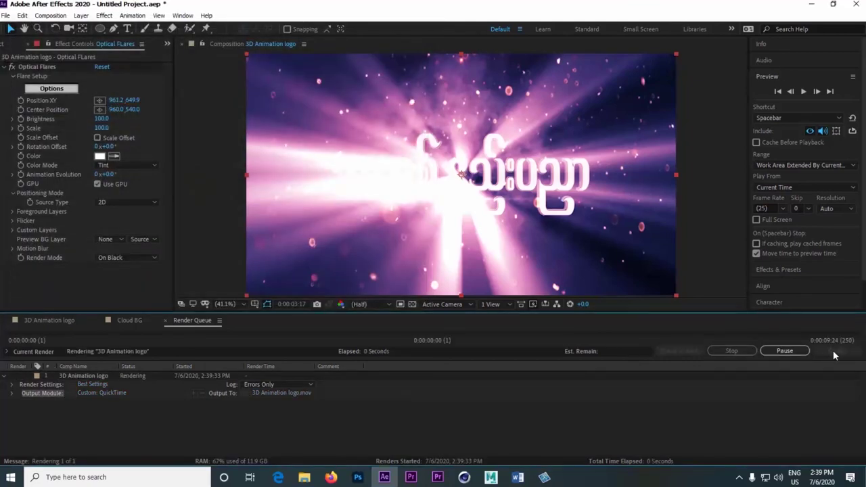